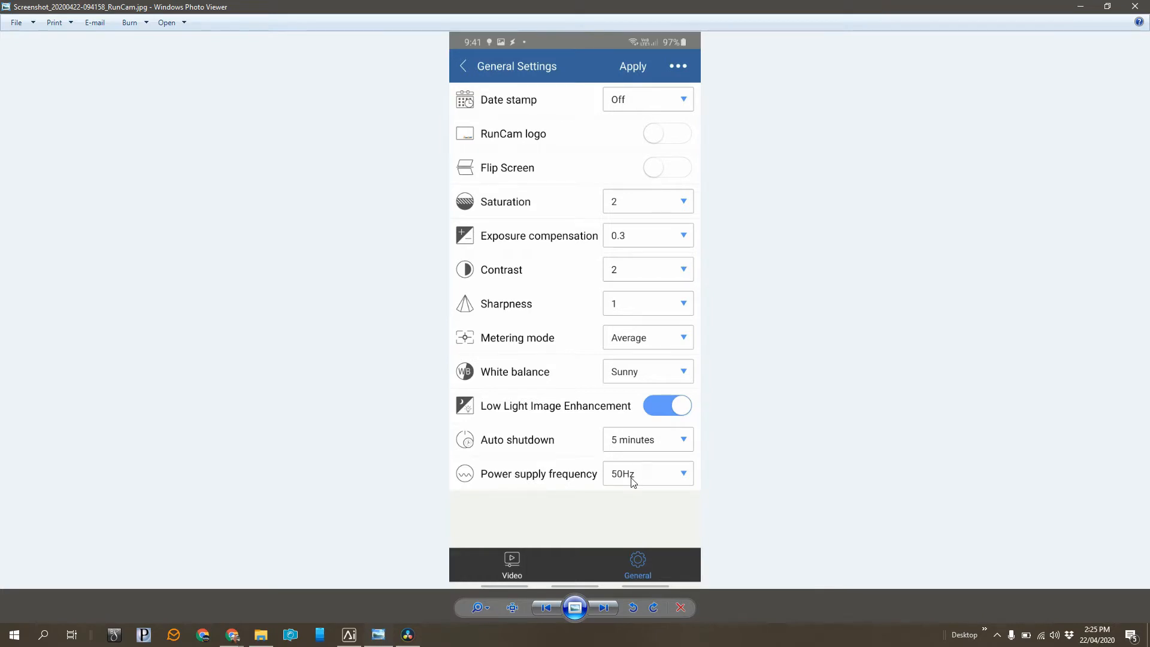
# - Review the RunCam Video Settings screenshot and switch to DaVinci Resolve
pyautogui.click(547, 608)
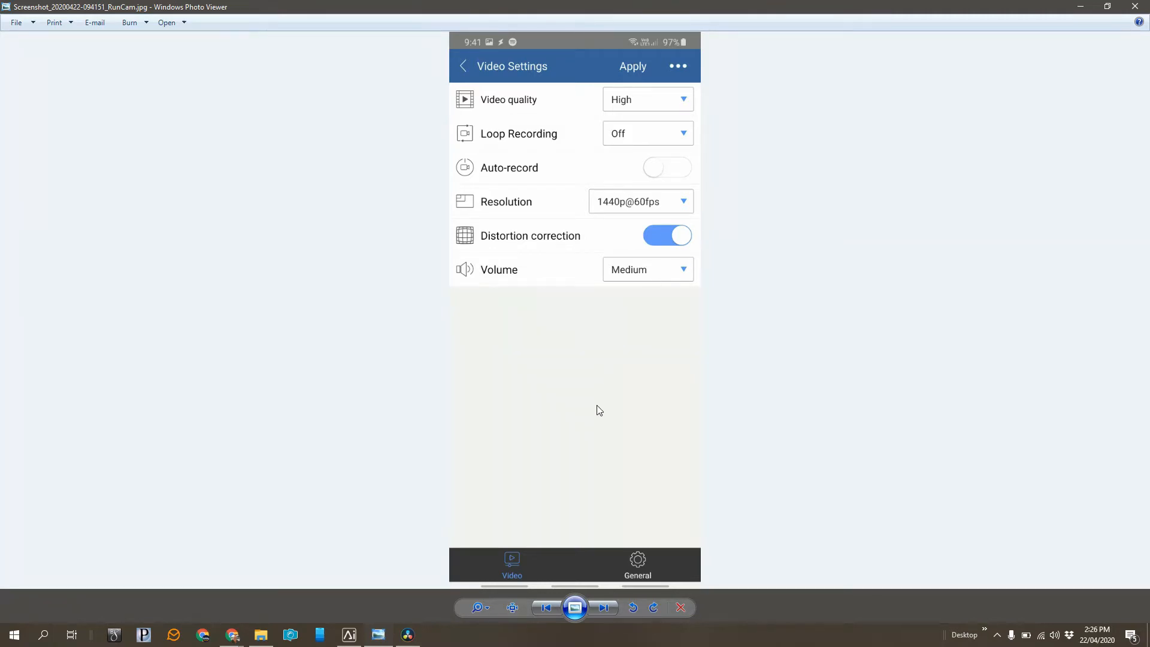
pyautogui.click(1081, 8)
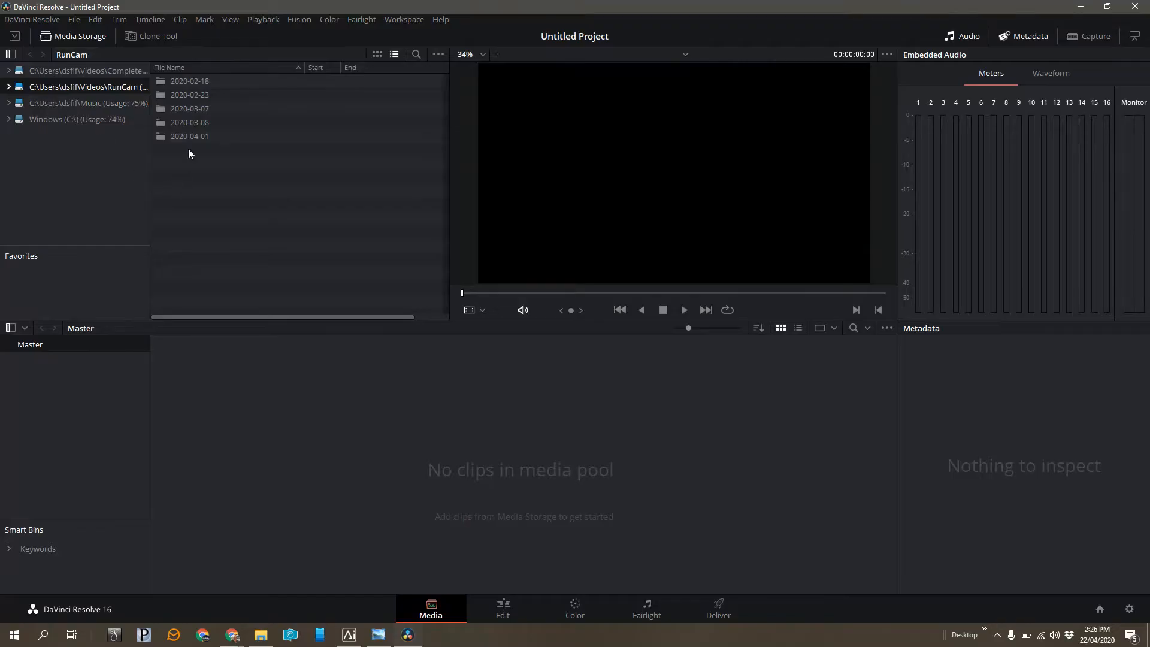
# - Import clips RC_0007 through RC_0010 from the 2020-03-08 folder into the media pool, changing the project frame rate to match
pyautogui.doubleClick(193, 126)
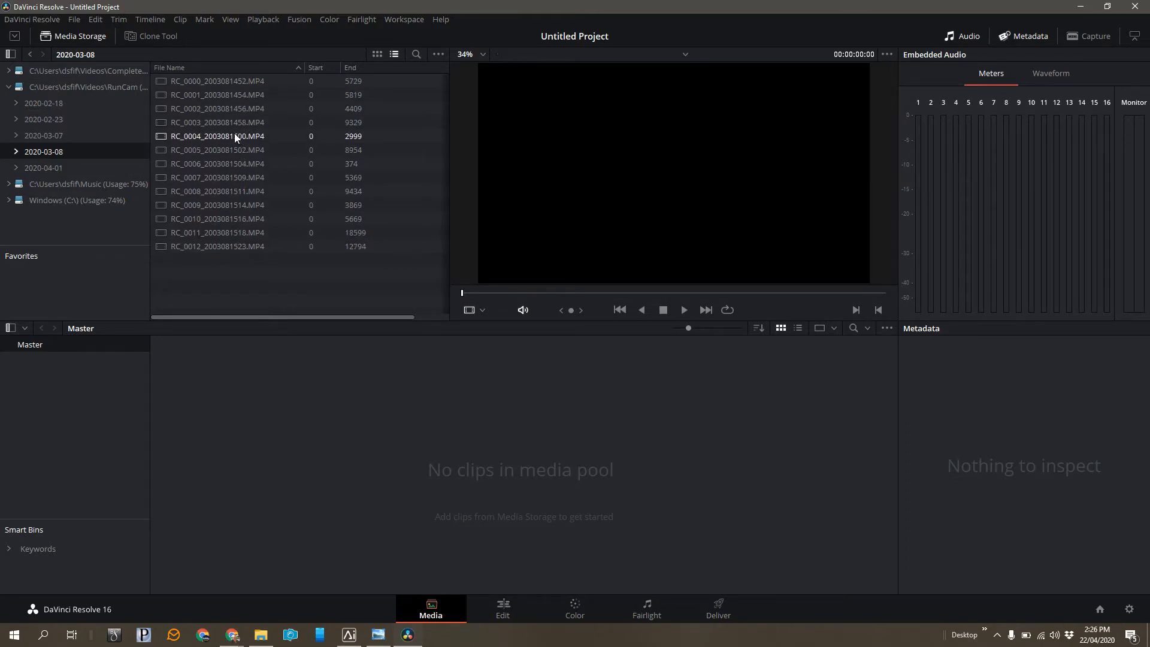
pyautogui.click(235, 178)
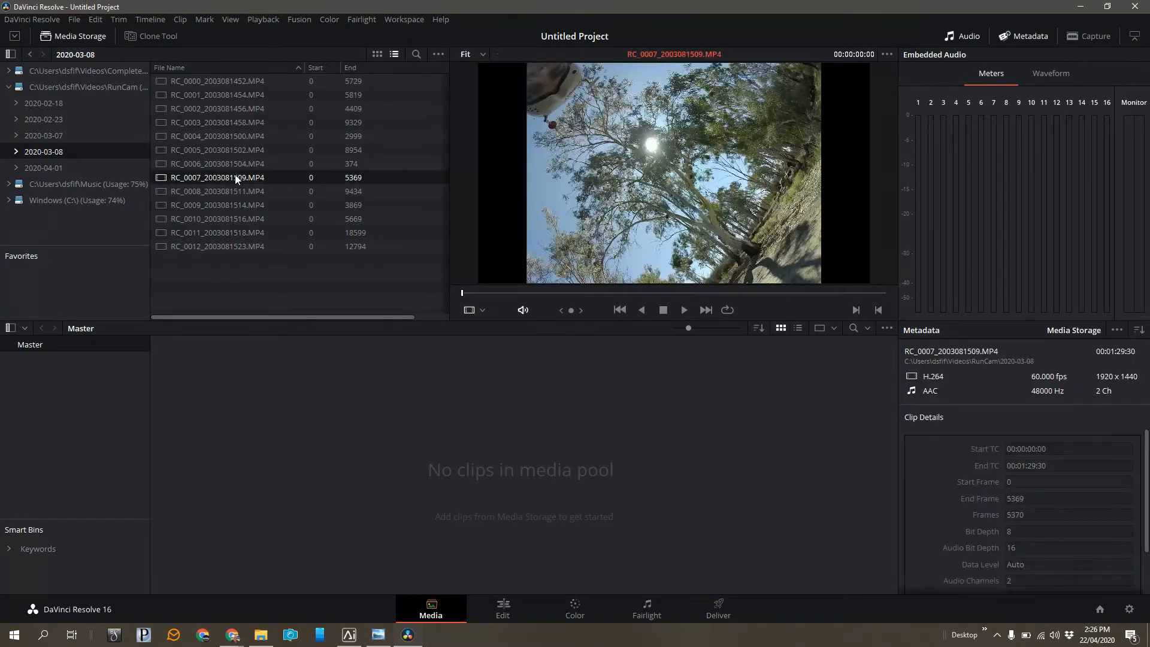
pyautogui.keyDown('shift'); pyautogui.click(238, 219); pyautogui.keyUp('shift')
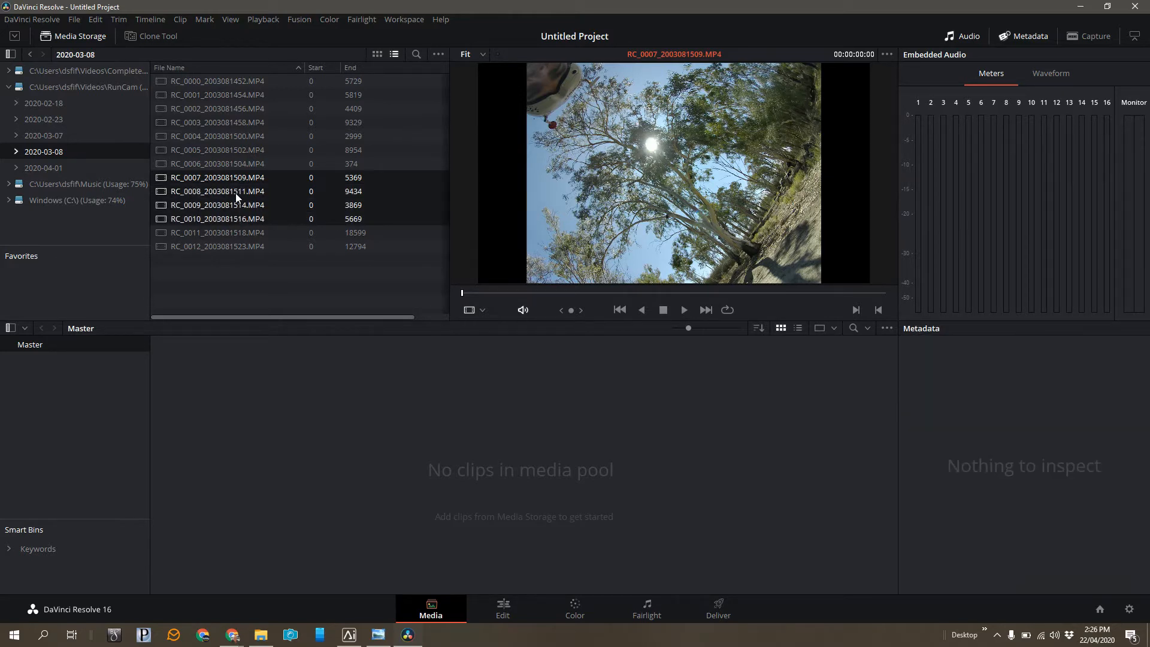
pyautogui.moveTo(236, 189); pyautogui.dragTo(330, 409)
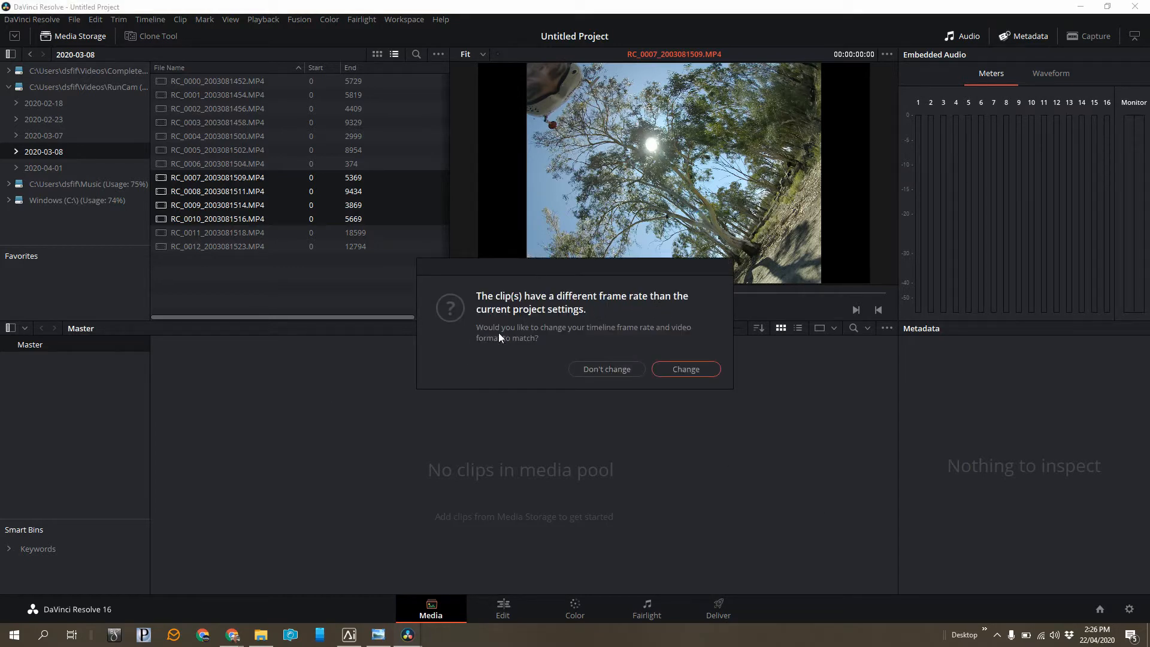
pyautogui.click(685, 371)
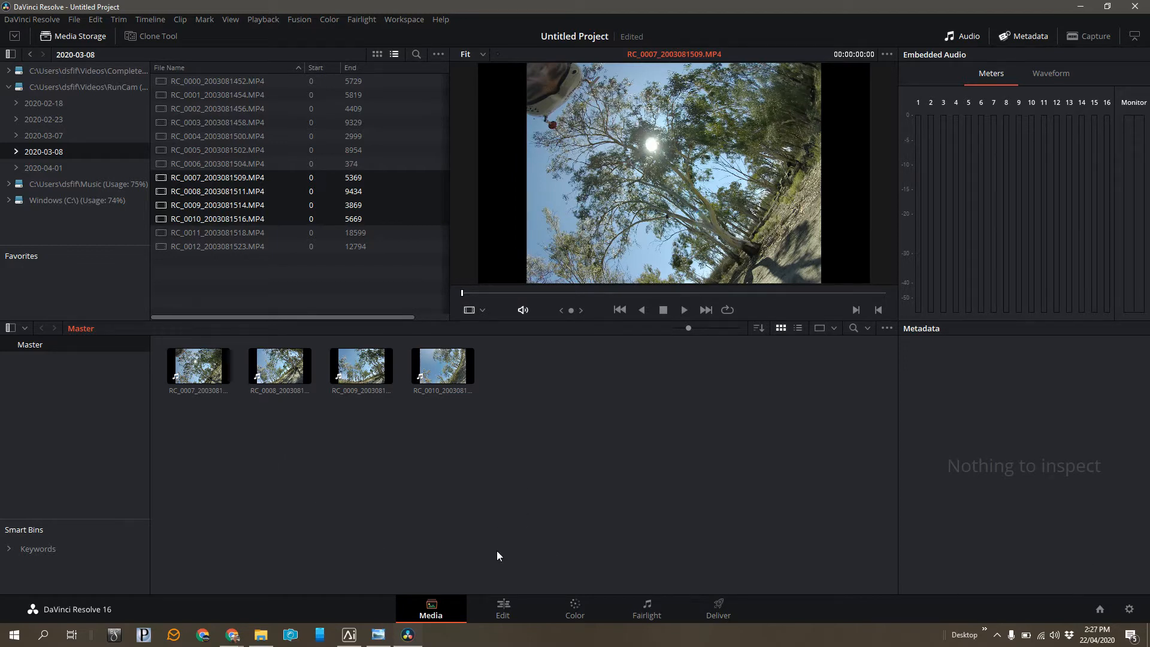
# - Check the timeline resolution and frame rate in the project settings without changing them
pyautogui.click(1129, 609)
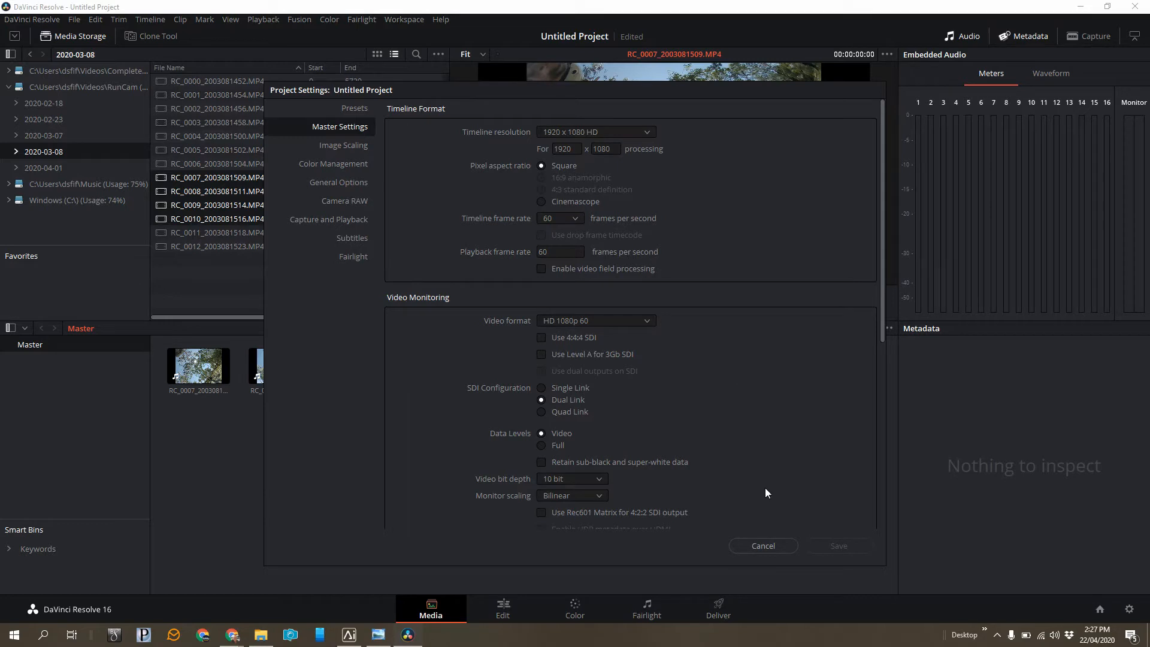
pyautogui.click(764, 546)
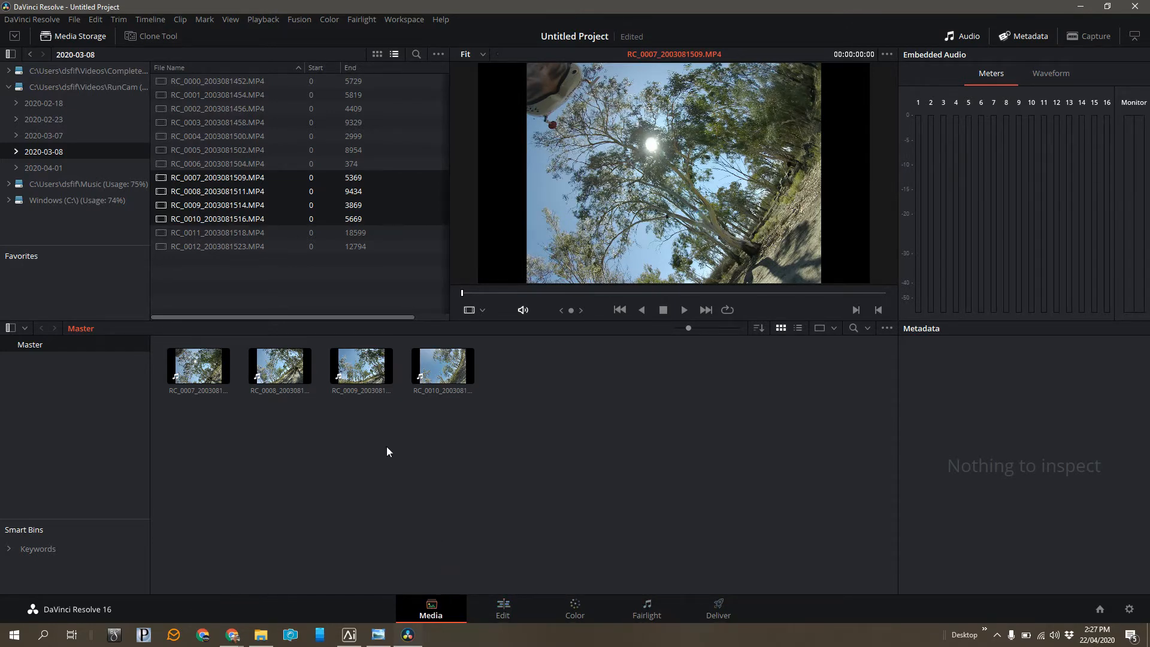
# - Create a timeline on the Edit page from the RC_0007 clip
pyautogui.click(504, 612)
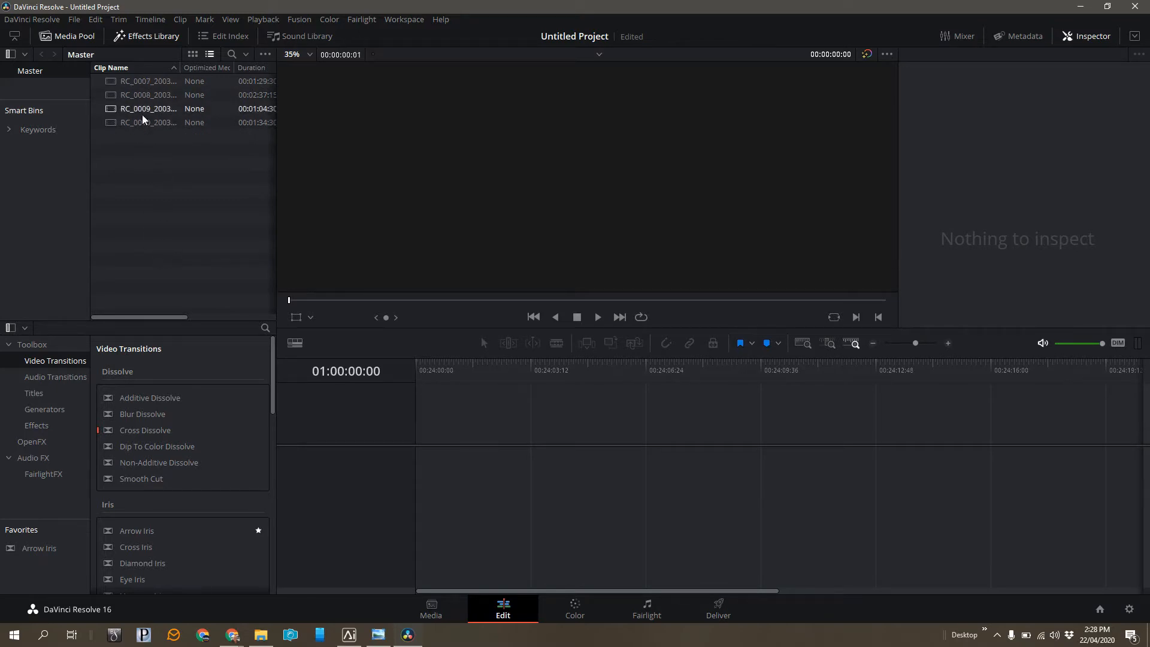
pyautogui.moveTo(147, 81); pyautogui.dragTo(420, 458)
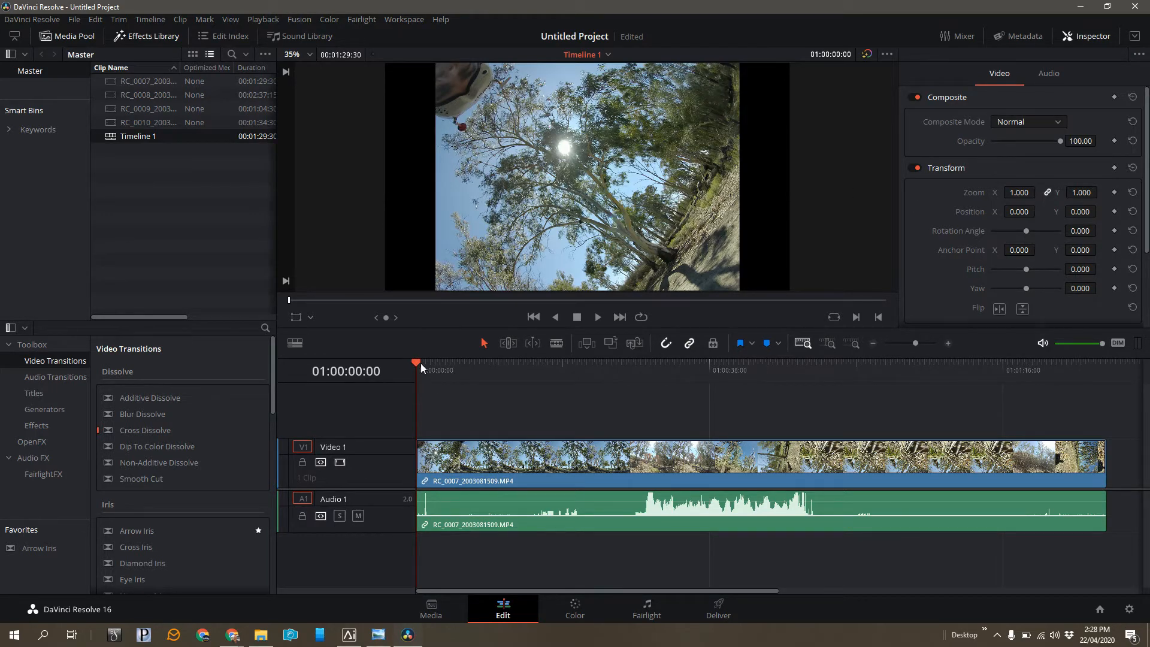
# - Split the RC_0007 clip at 01:00:30:56 and delete the part before the cut
pyautogui.moveTo(417, 360); pyautogui.dragTo(655, 389)
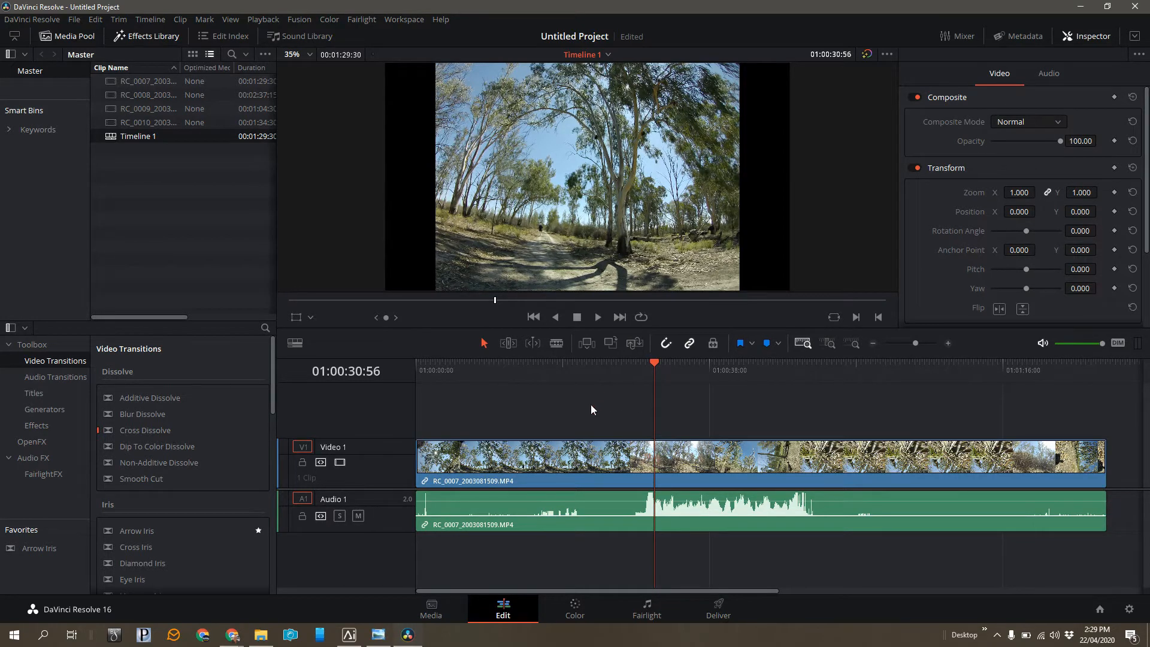
pyautogui.hotkey('ctrl', 'b')
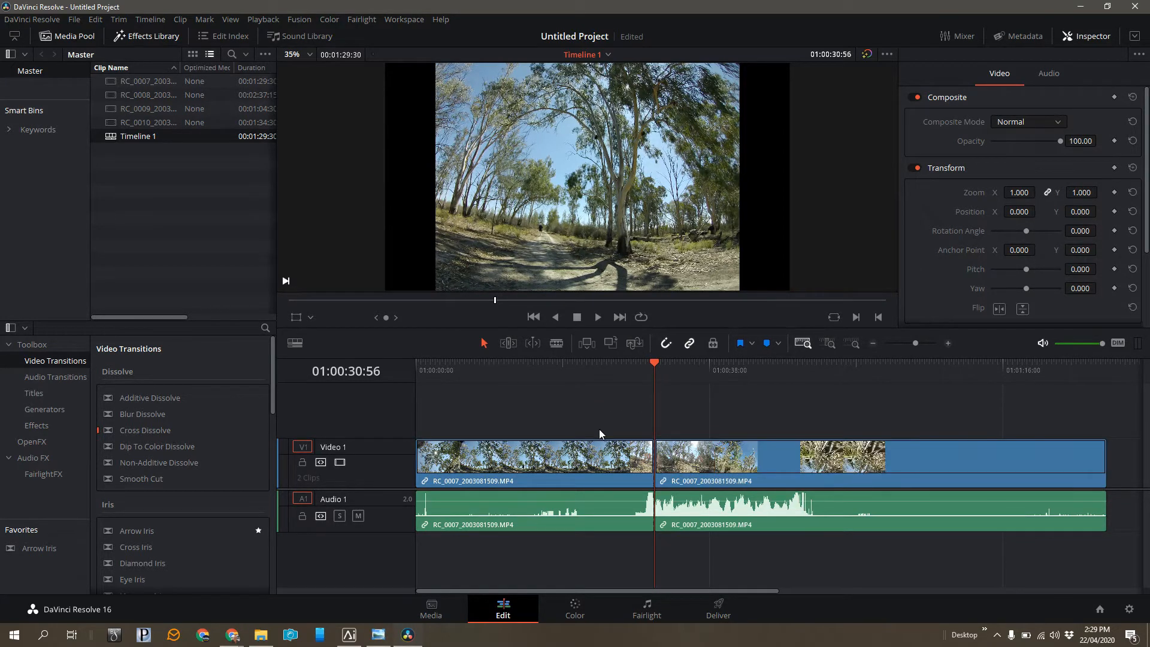
pyautogui.click(600, 466)
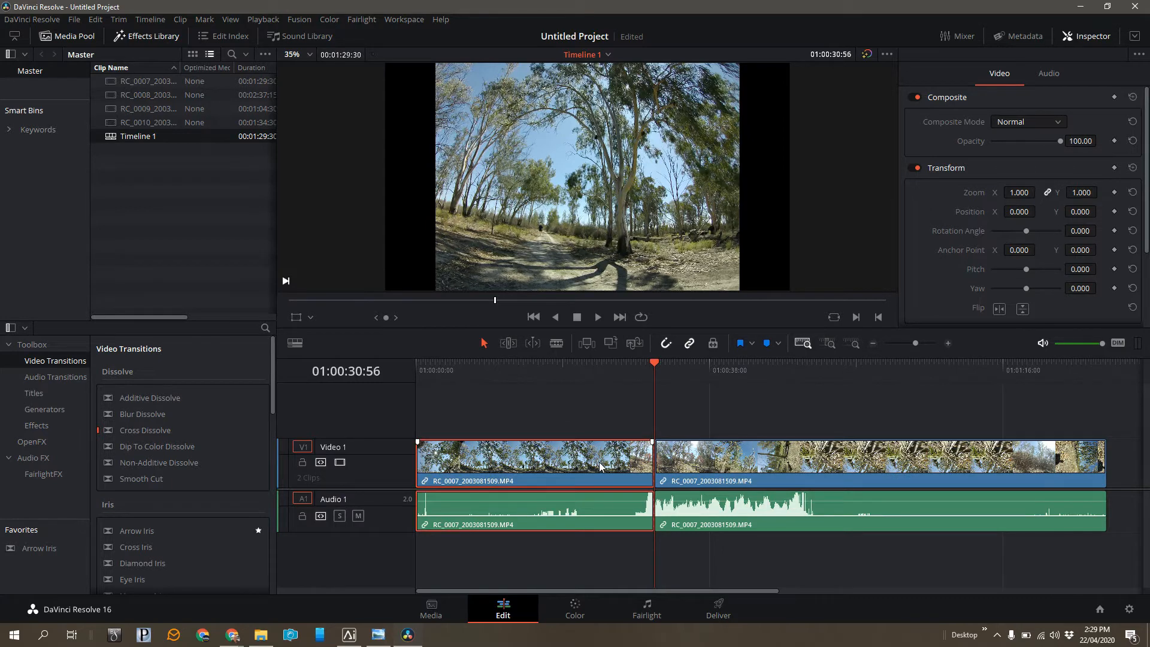
pyautogui.press('Delete')
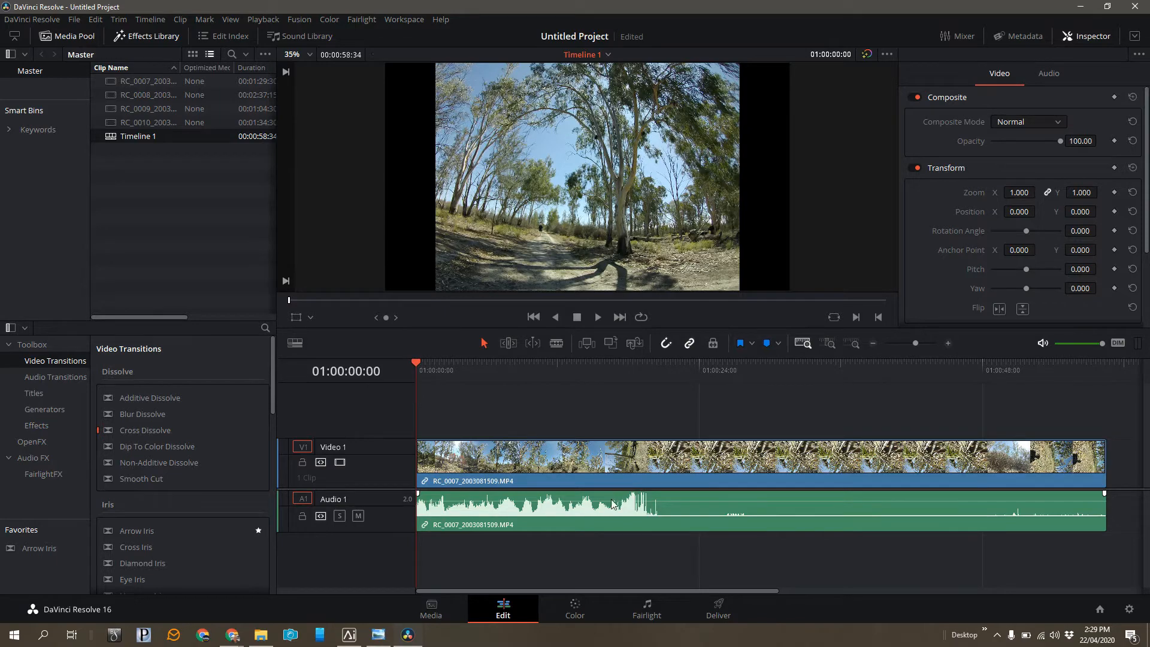
# - Split the remaining RC_0007 clip at 01:00:17:51 and delete everything after the cut
pyautogui.moveTo(414, 361); pyautogui.dragTo(626, 366)
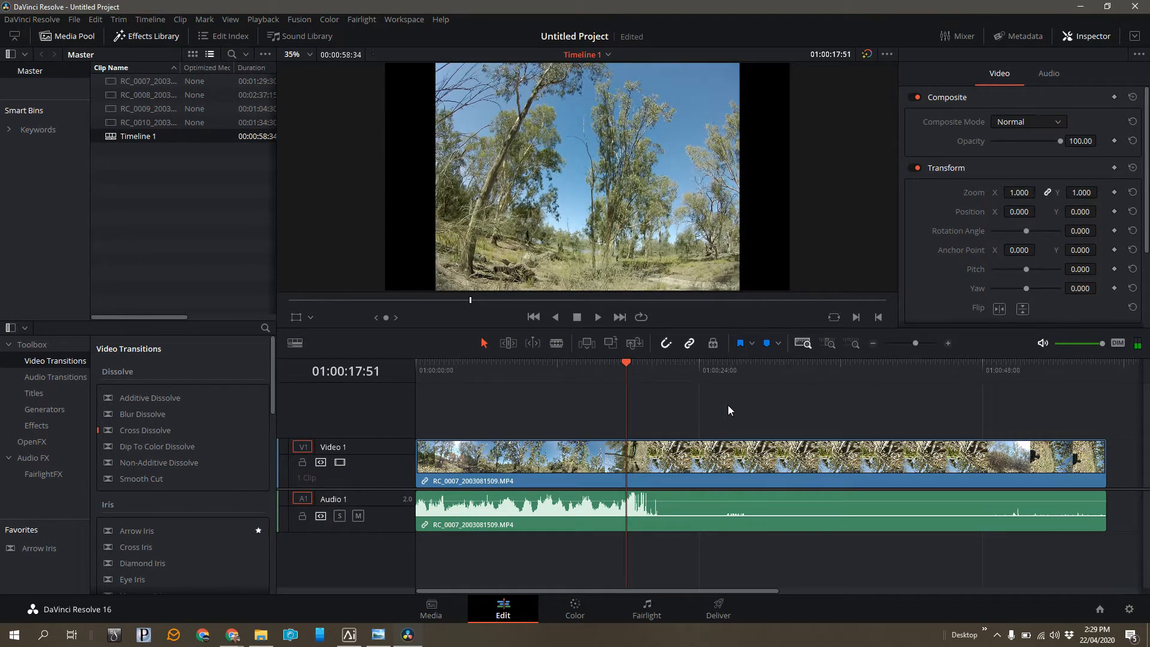
pyautogui.hotkey('ctrl', 'b')
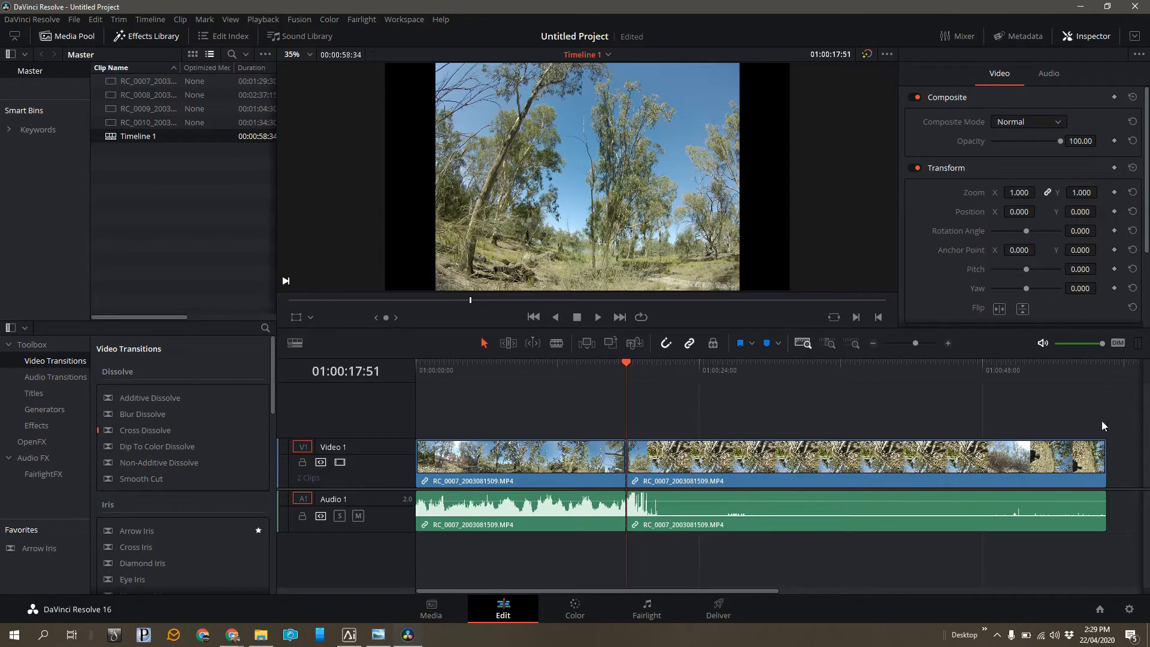
pyautogui.click(781, 470)
pyautogui.press('Delete')
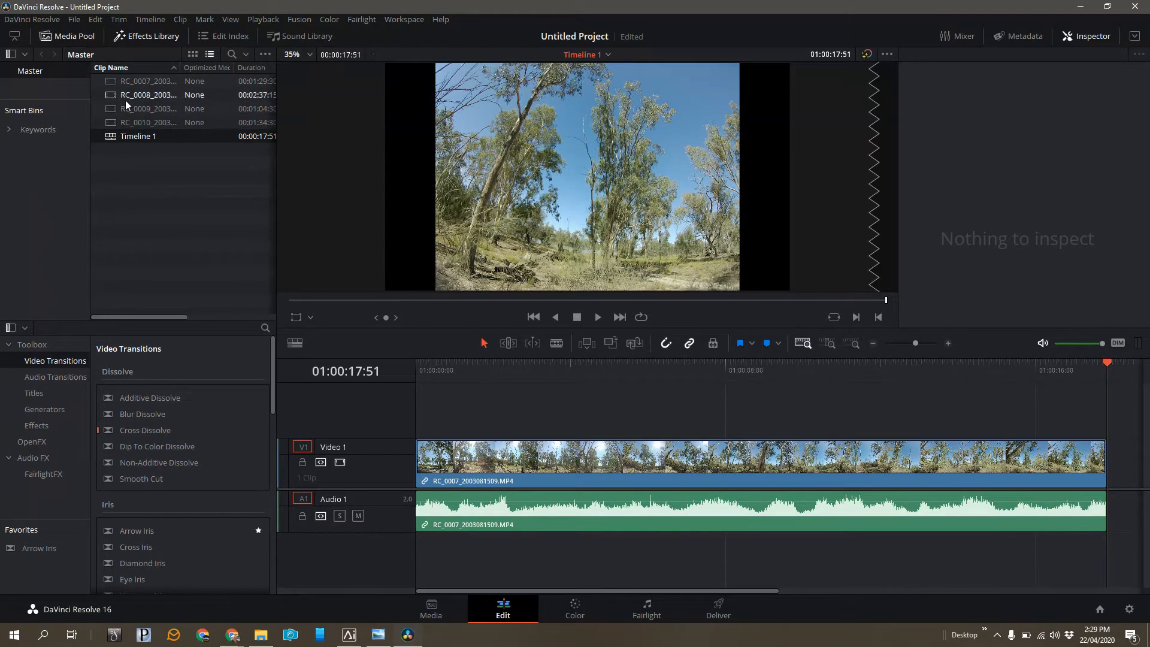
# - Append the RC_0008 clip after RC_0007 and remove its opening section up to a cut at 01:00:28:58
pyautogui.moveTo(127, 95); pyautogui.dragTo(1114, 469)
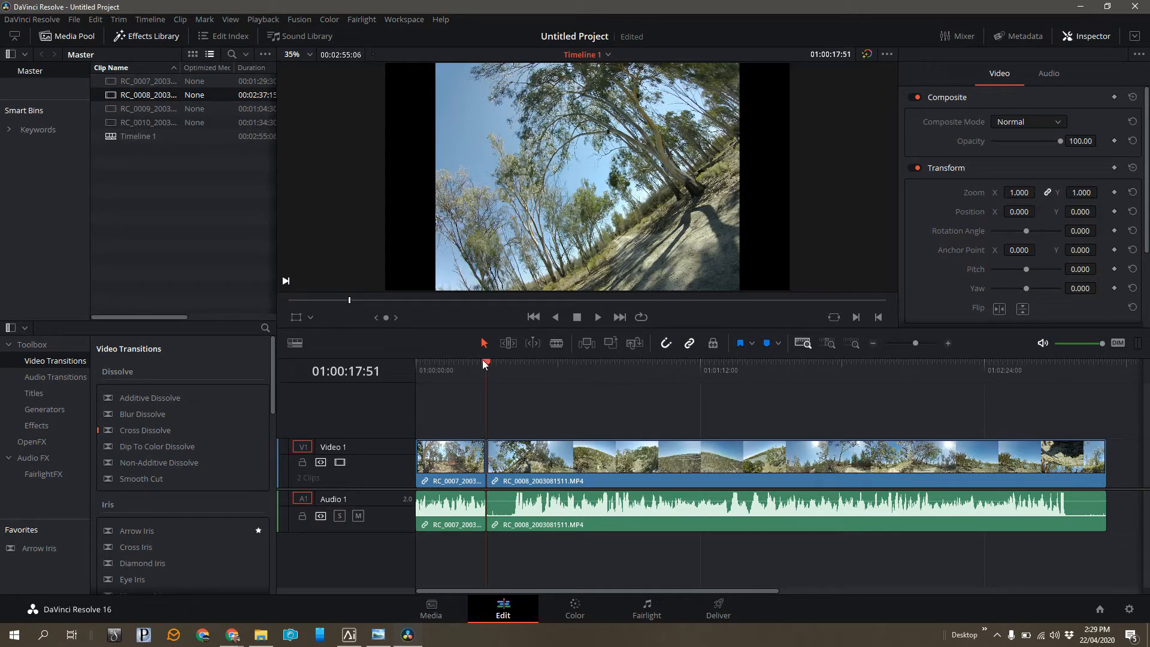
pyautogui.moveTo(494, 360); pyautogui.dragTo(529, 353)
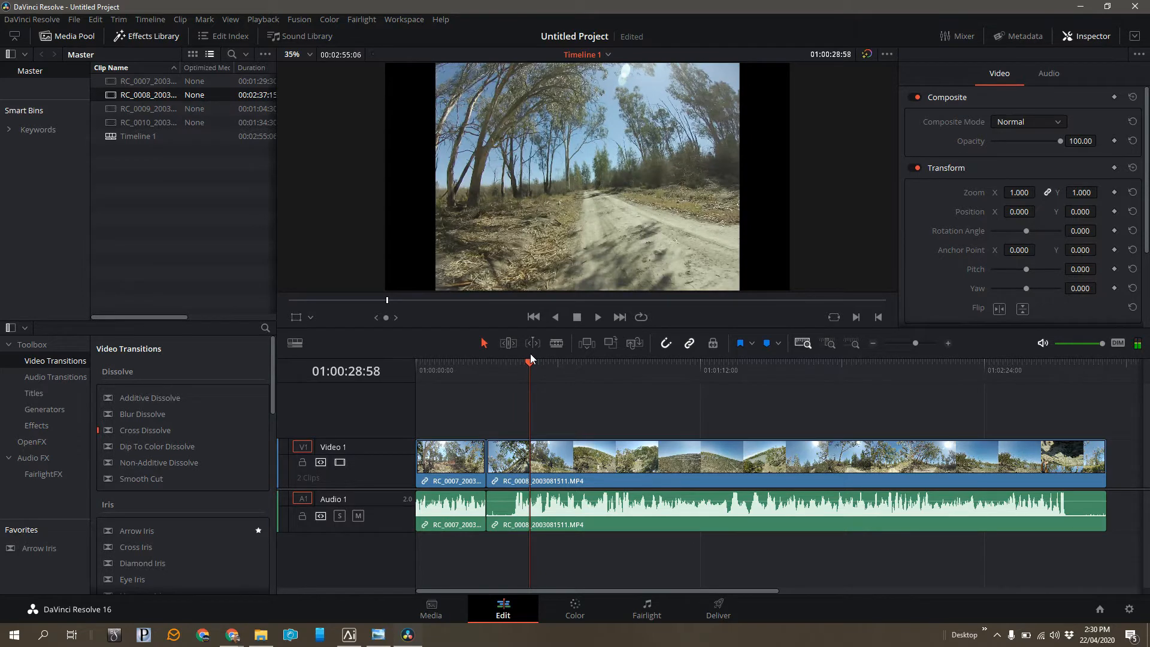
pyautogui.hotkey('ctrl', 'b')
pyautogui.click(512, 467)
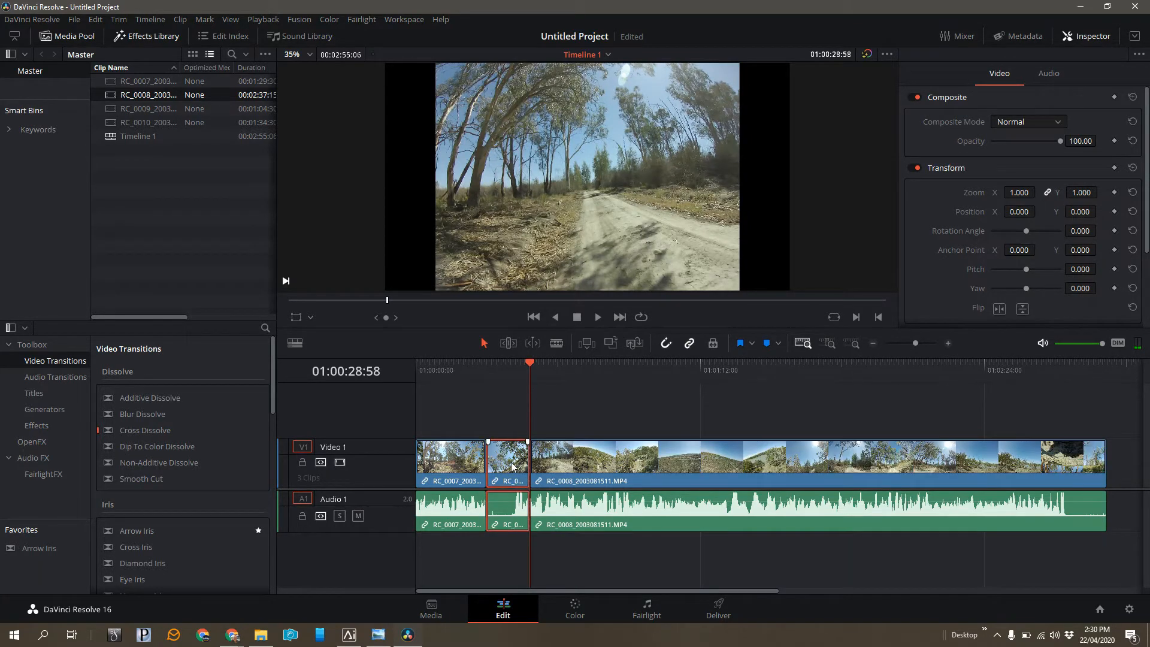
pyautogui.press('Delete')
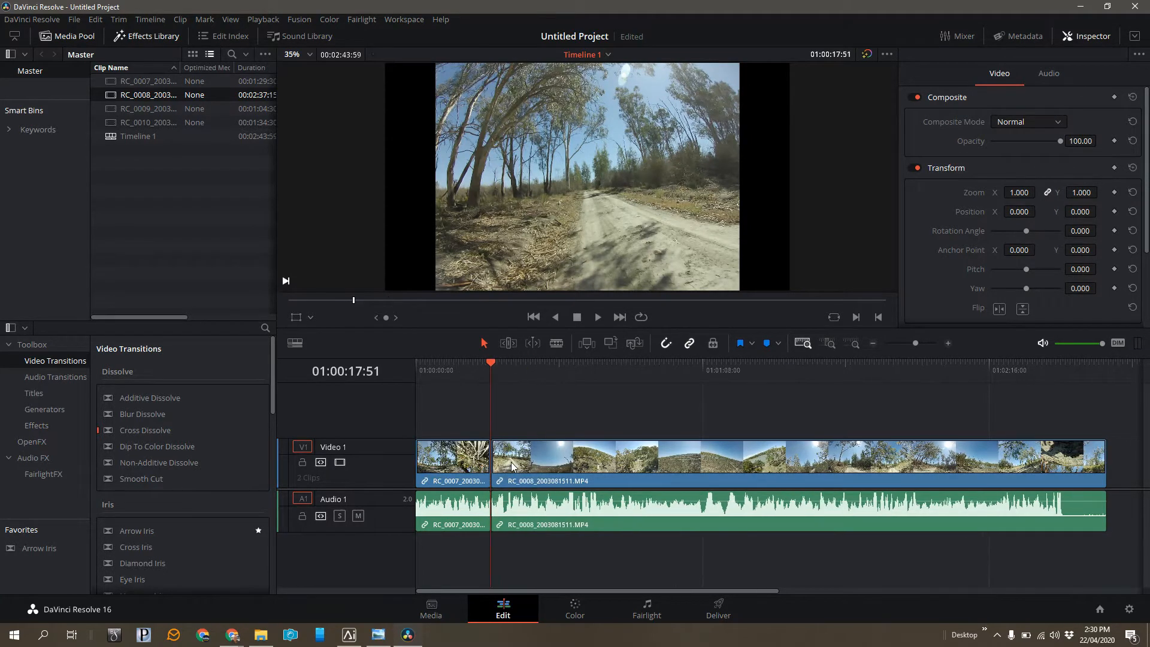
# - Play through the start of the RC_0008 clip and split it at 01:00:29:41
pyautogui.press('space')
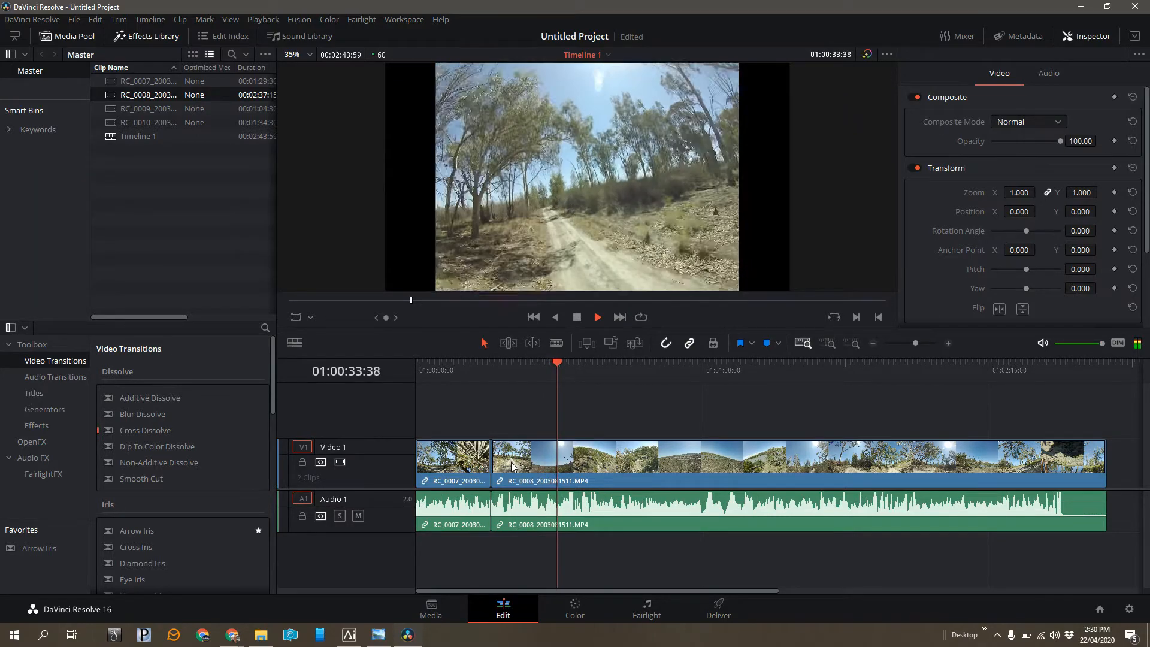
pyautogui.press('space')
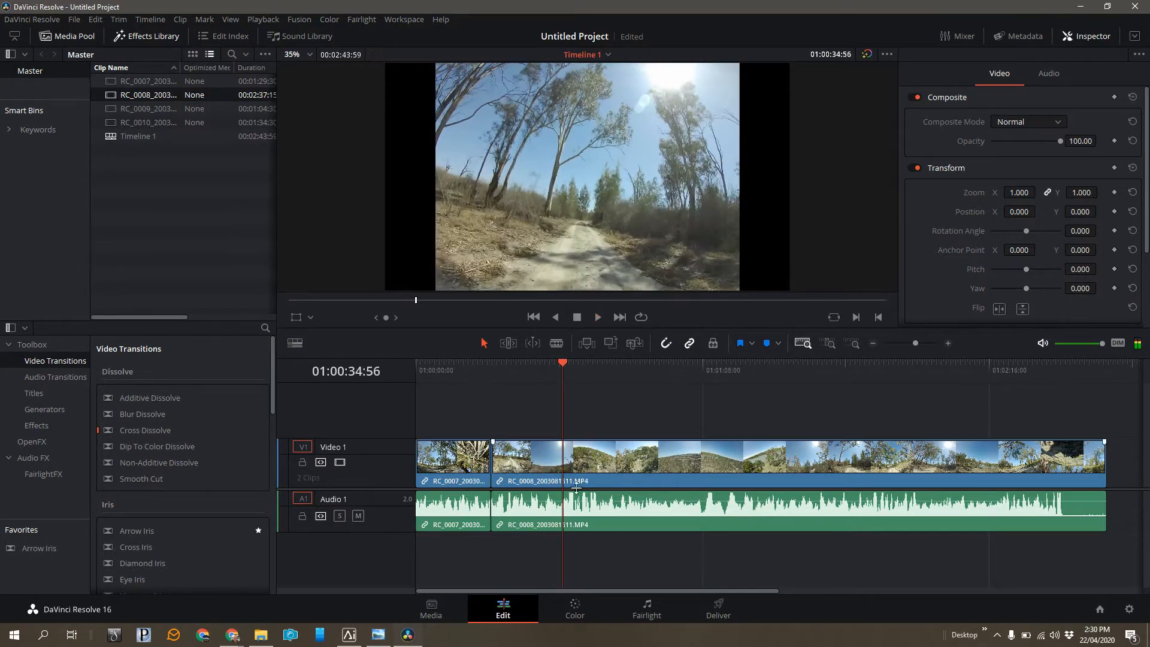
pyautogui.moveTo(564, 362); pyautogui.dragTo(540, 373)
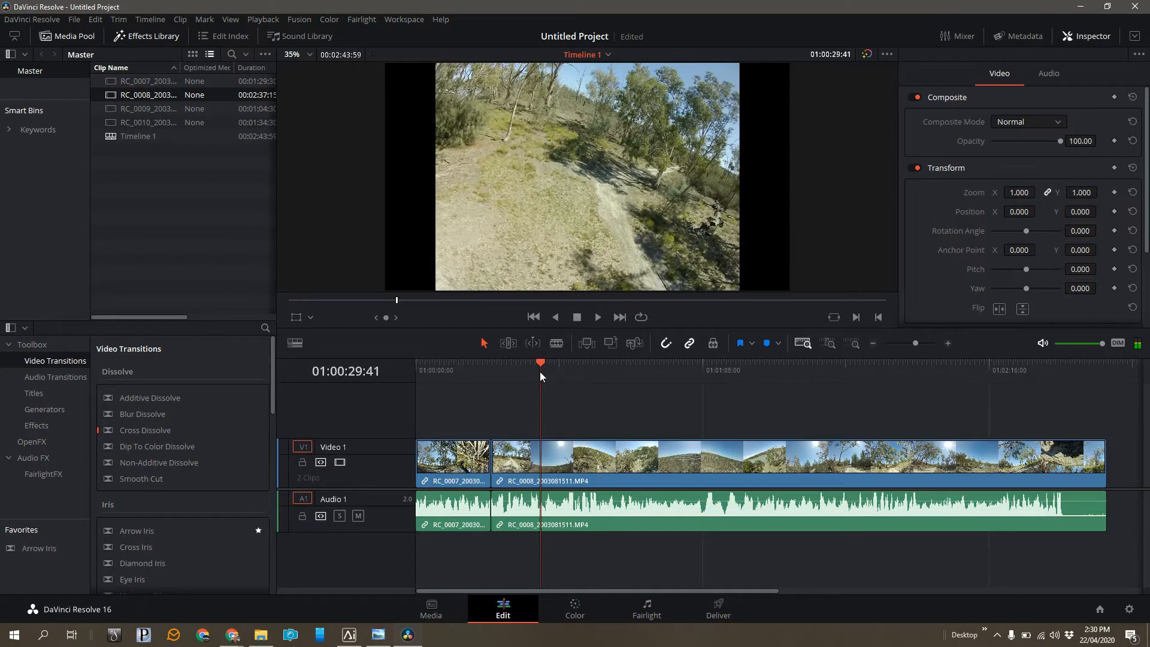
pyautogui.hotkey('ctrl', 'b')
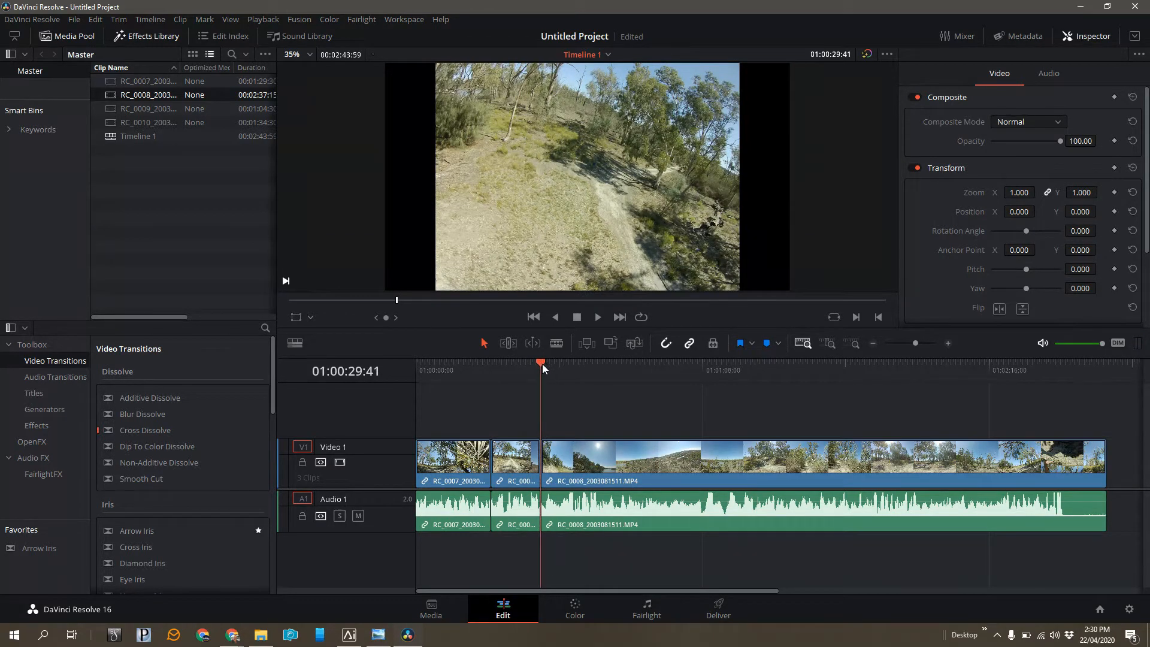
# - Preview the footage after the cut, split RC_0008 again at 01:00:36:30 and delete the short segment between the two cuts
pyautogui.press('space')
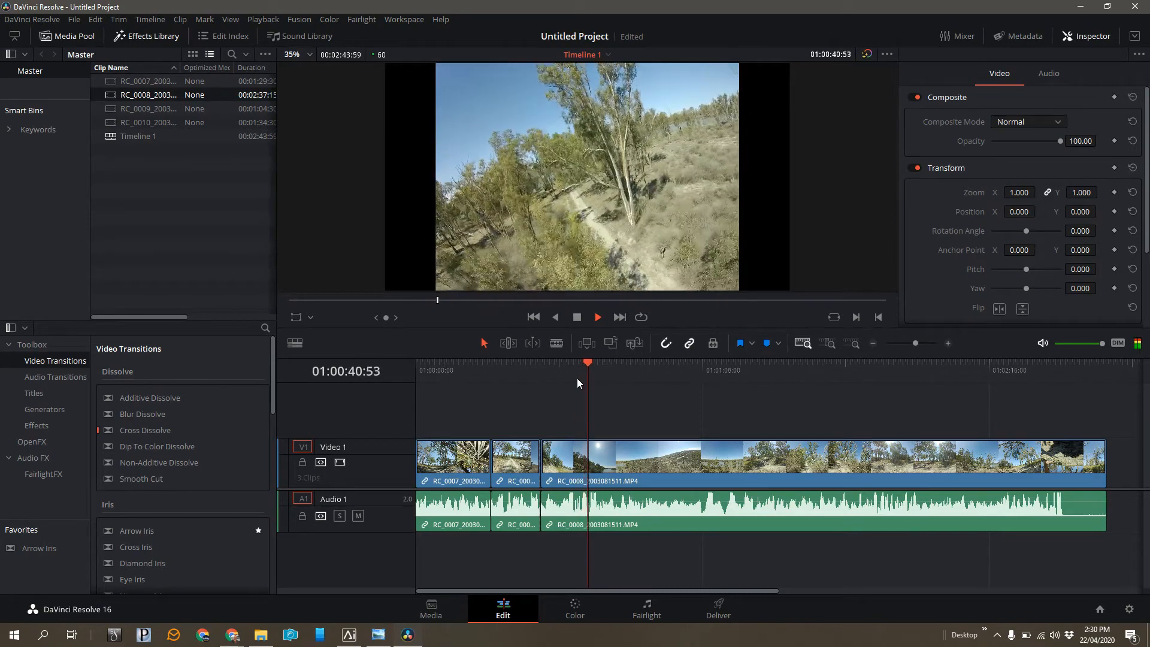
pyautogui.press('space')
pyautogui.click(591, 362)
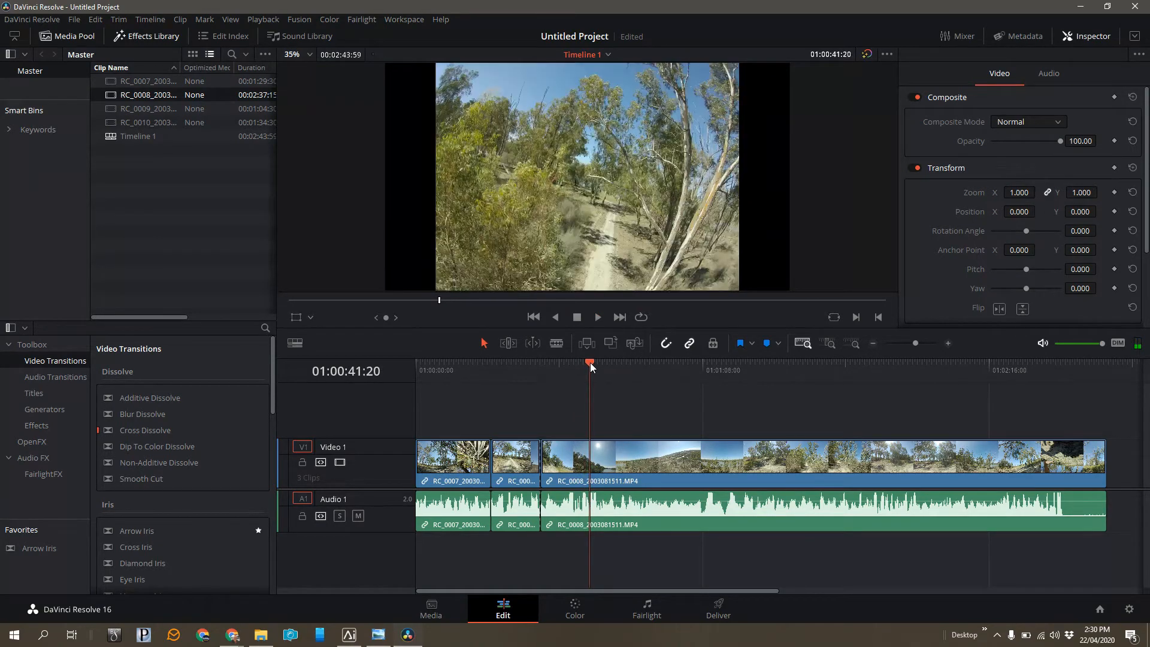
pyautogui.moveTo(591, 361); pyautogui.dragTo(569, 368)
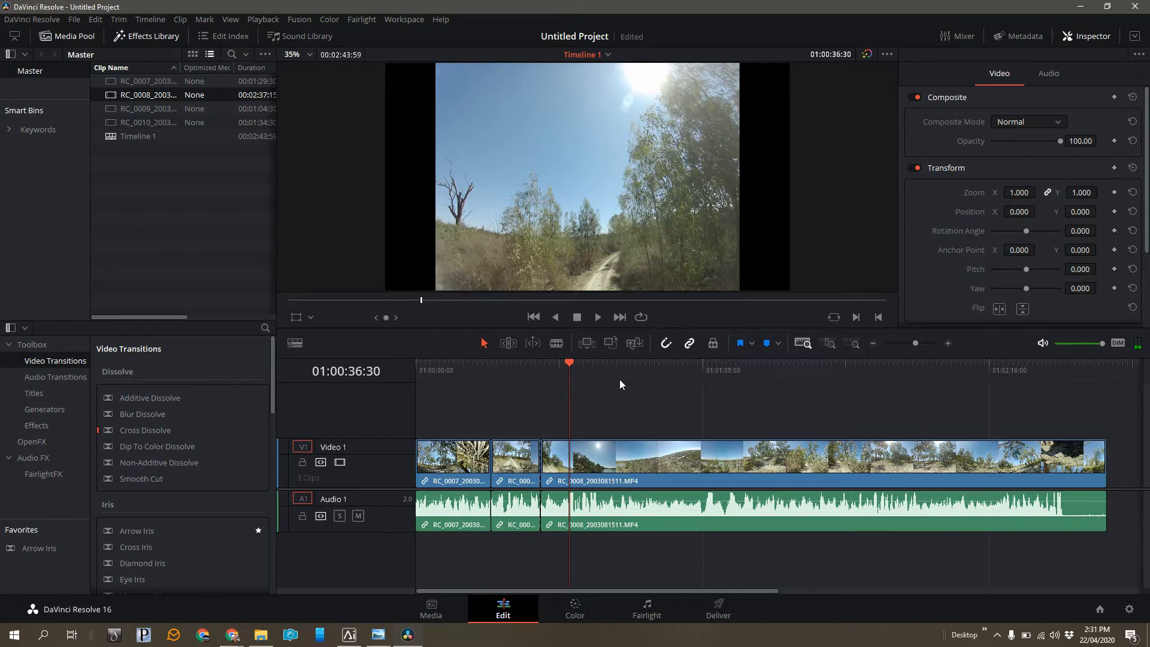
pyautogui.hotkey('ctrl', 'b')
pyautogui.click(558, 463)
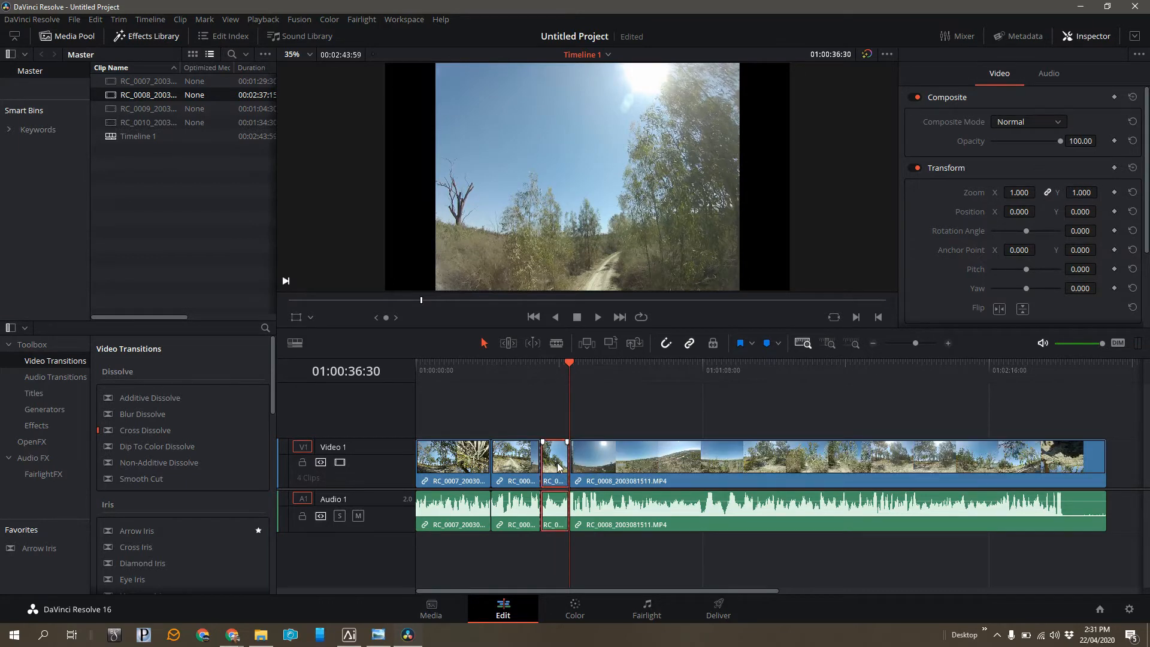
pyautogui.press('Delete')
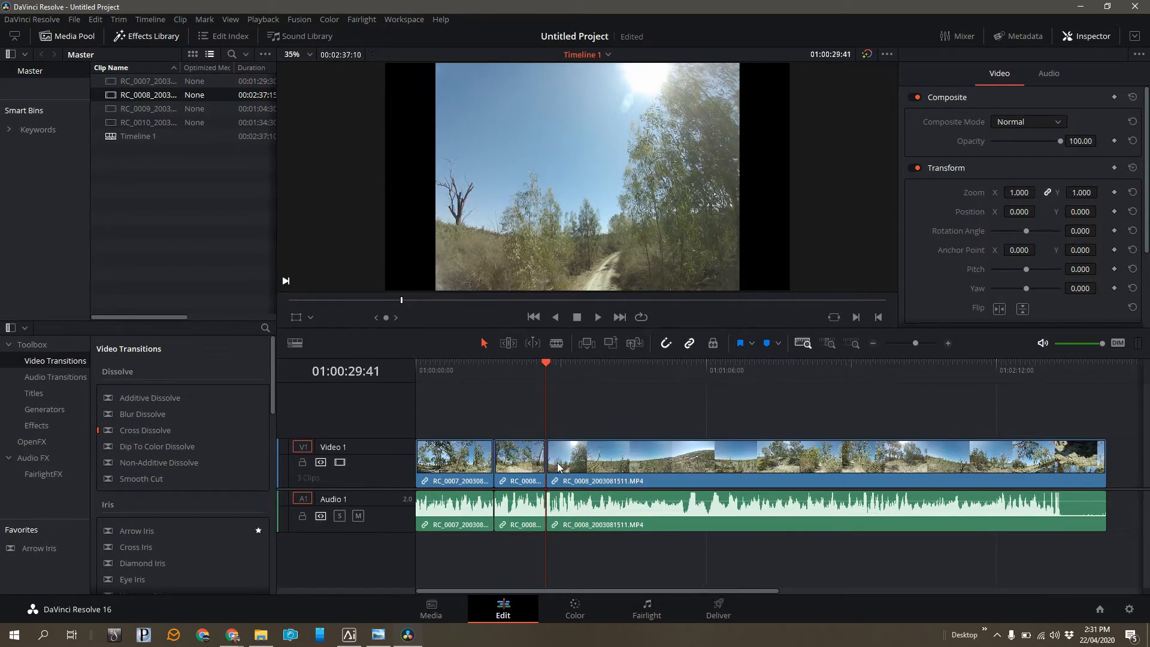
# - Preview further into the long RC_0008 clip and split it at 01:01:01:24
pyautogui.moveTo(551, 361); pyautogui.dragTo(664, 389)
pyautogui.press('space')
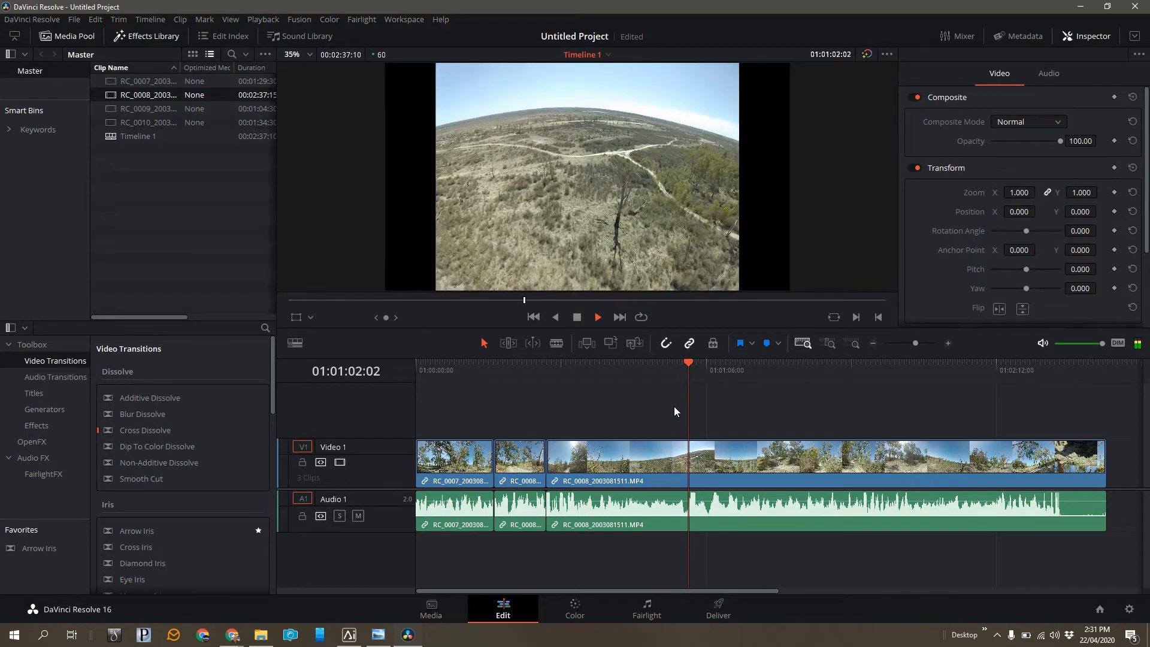
pyautogui.press('space')
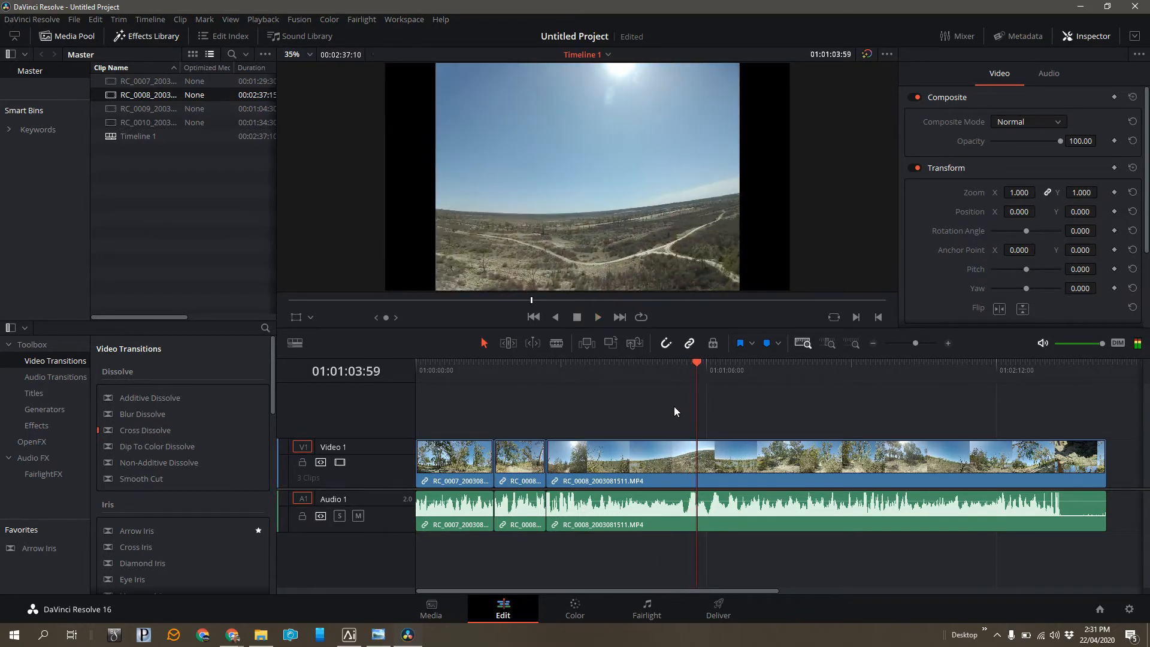
pyautogui.moveTo(695, 372); pyautogui.dragTo(686, 362)
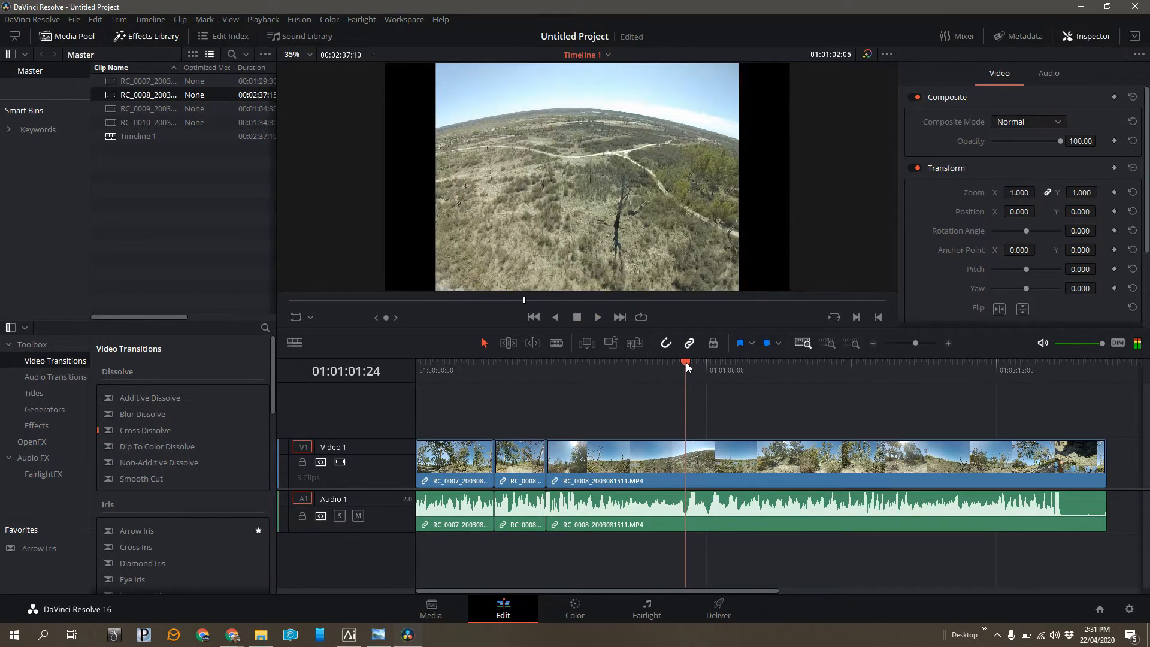
pyautogui.hotkey('ctrl', 'b')
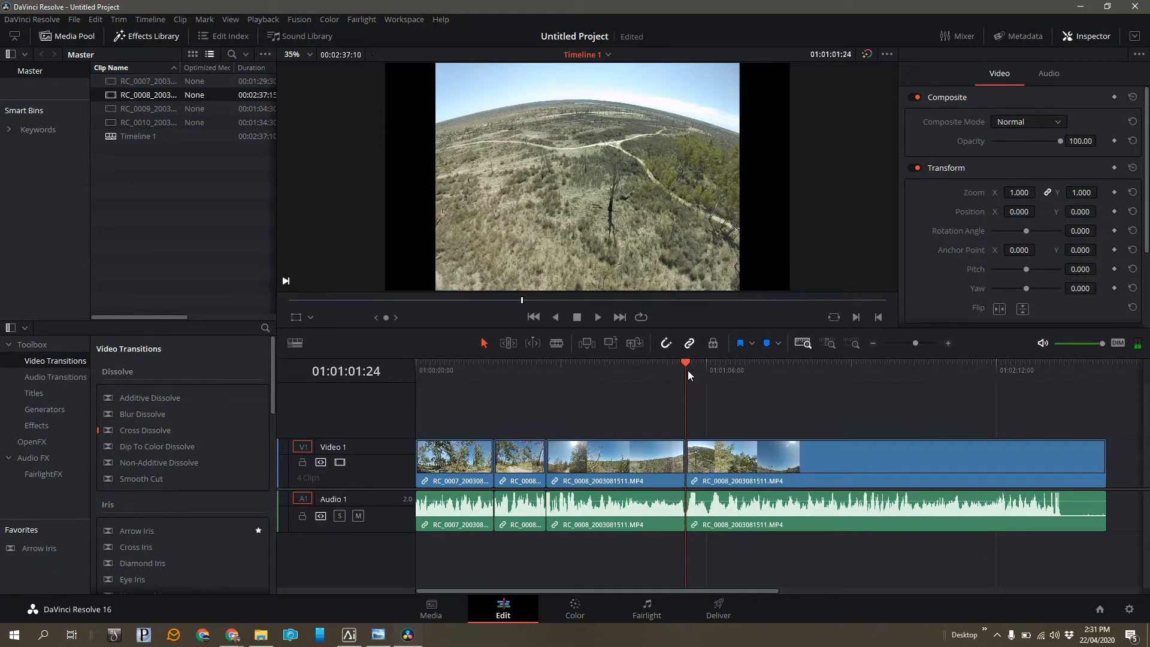
# - Preview the RC_0008 footage, split it at 01:01:19:39 and delete the segment between the last two cuts
pyautogui.moveTo(694, 362); pyautogui.dragTo(767, 375)
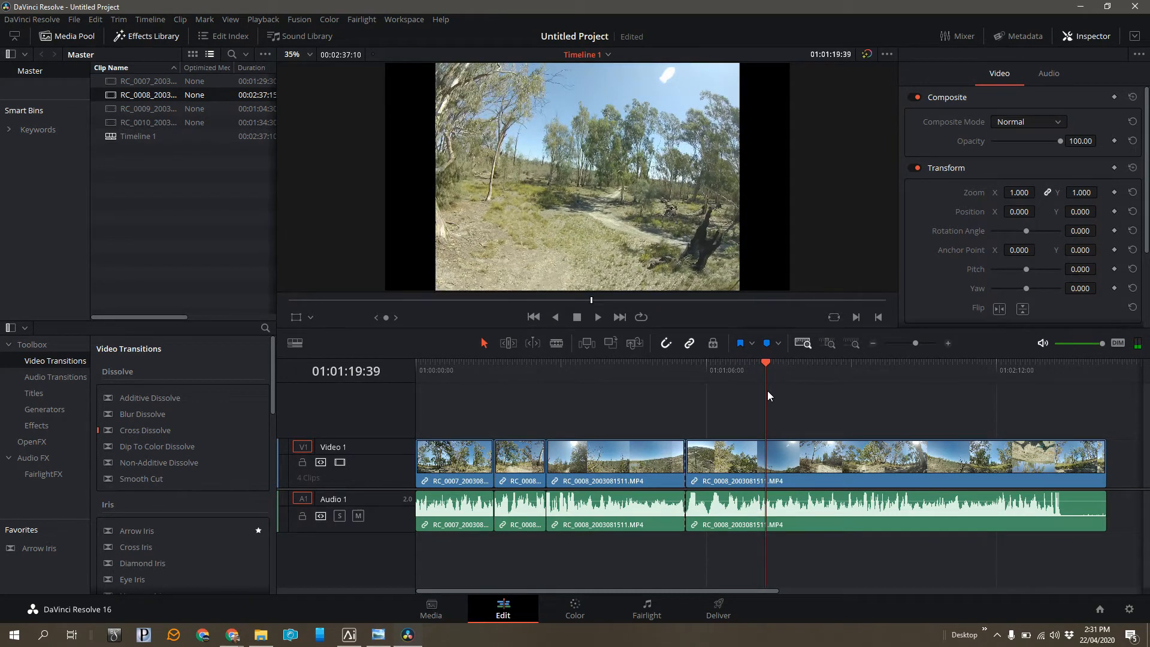
pyautogui.hotkey('ctrl', 'b')
pyautogui.click(735, 464)
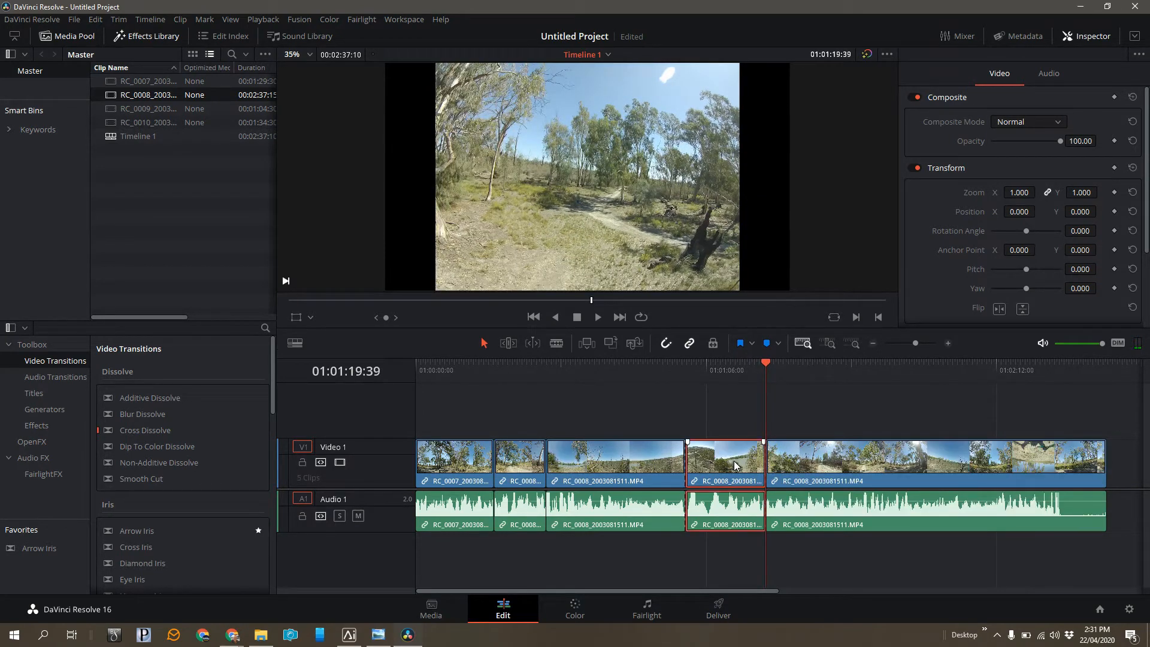
pyautogui.press('Delete')
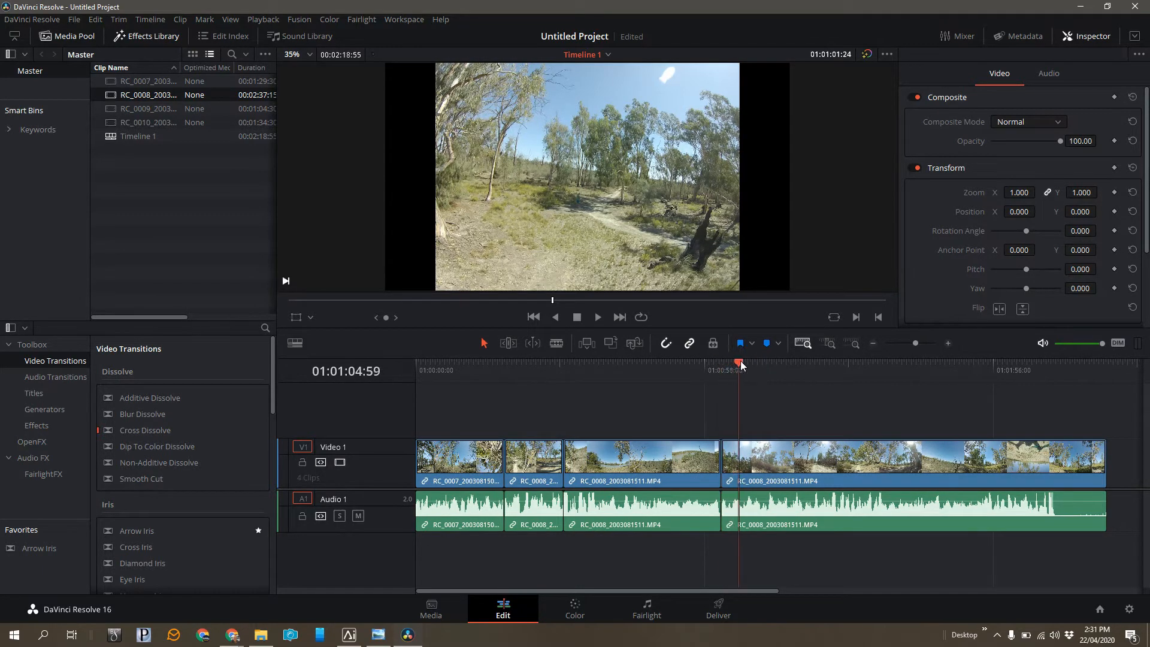
# - Preview the remaining RC_0008 footage and split the last segment at 01:01:32:40
pyautogui.moveTo(765, 362); pyautogui.dragTo(881, 384)
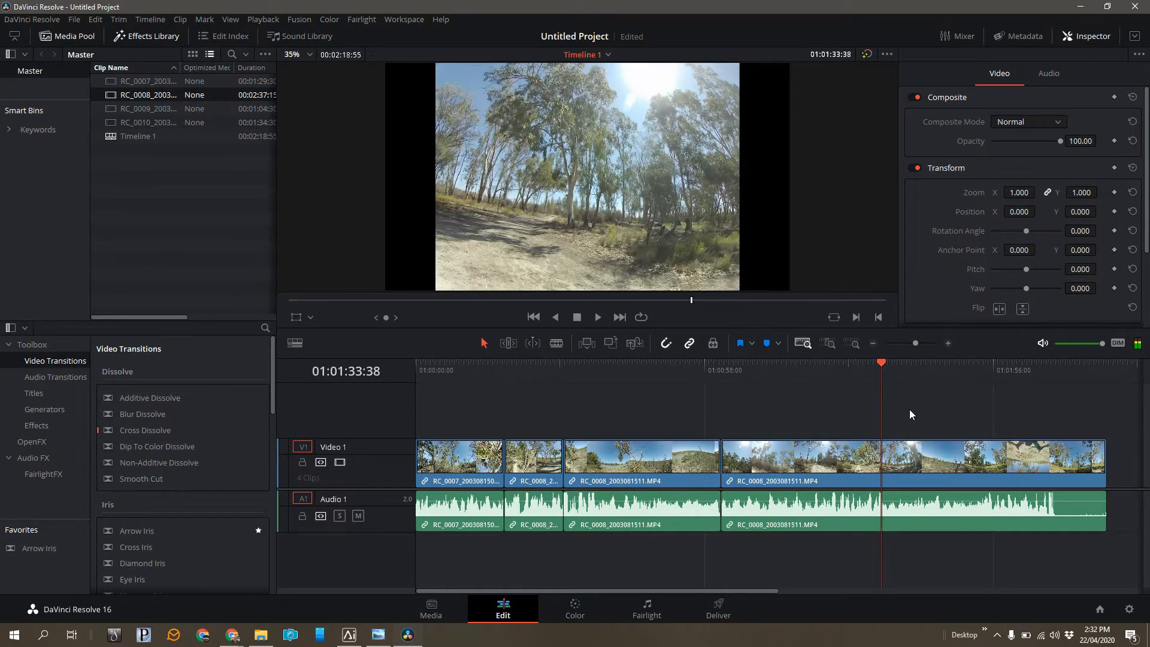
pyautogui.moveTo(881, 362)
pyautogui.mouseDown()
pyautogui.moveTo(860, 369)
pyautogui.moveTo(875, 368)
pyautogui.mouseUp()
pyautogui.moveTo(875, 368); pyautogui.dragTo(877, 368)
pyautogui.hotkey('ctrl', 'b')
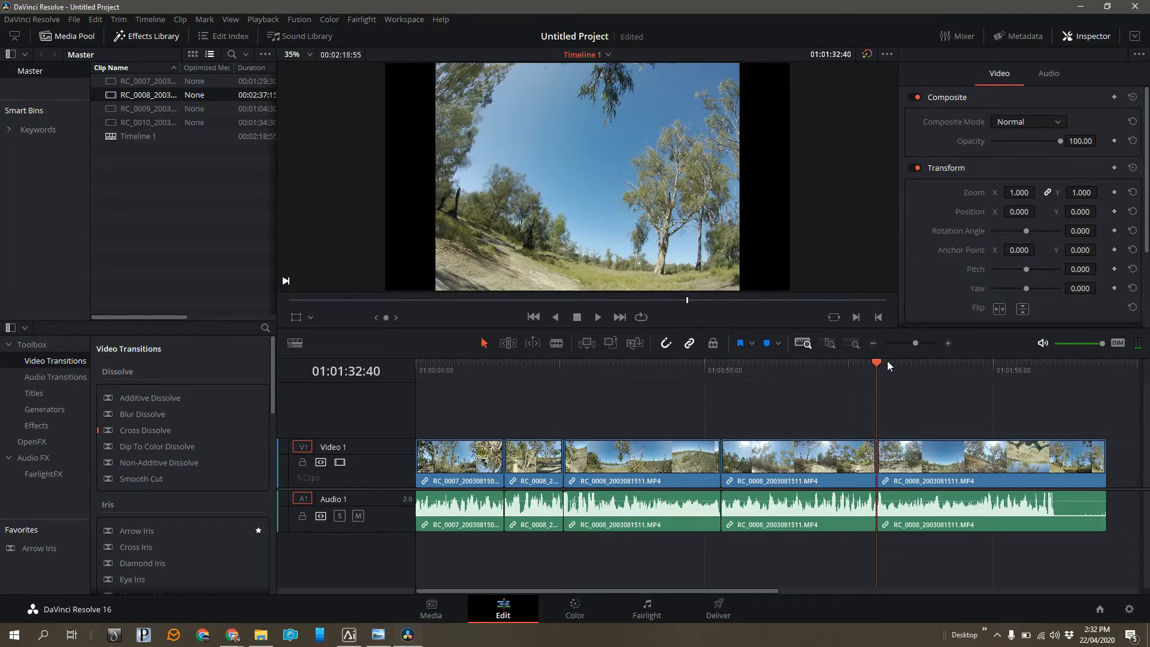
# - Scrub through the footage after the cut and delete this final RC_0008 segment
pyautogui.moveTo(886, 362); pyautogui.dragTo(1046, 362)
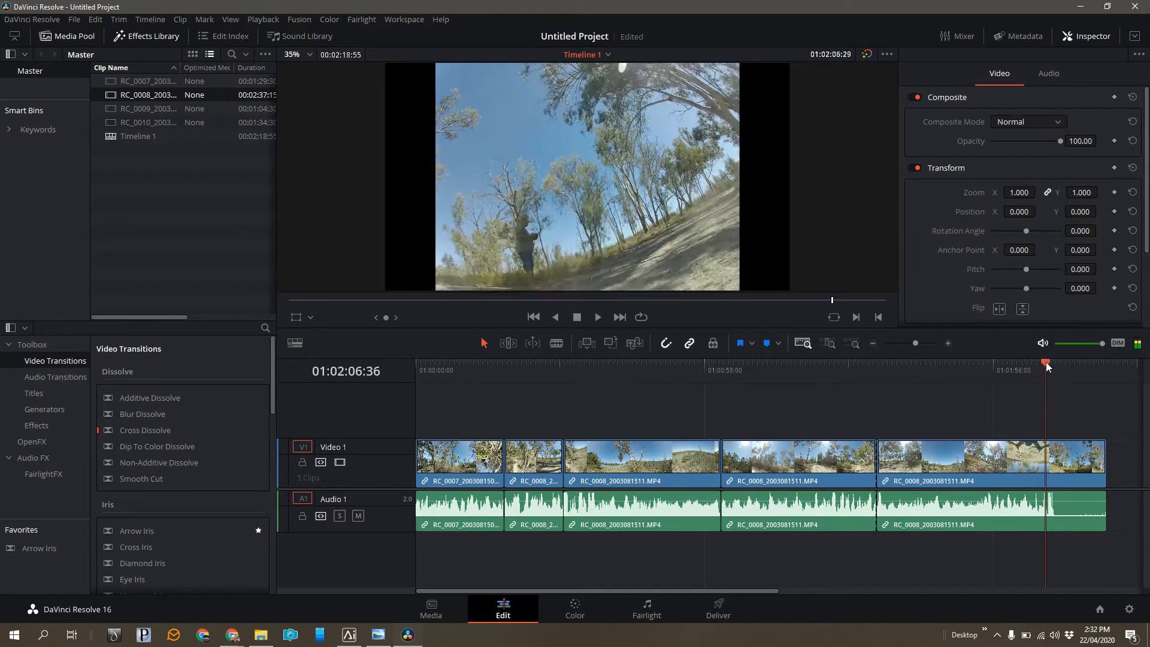
pyautogui.click(987, 467)
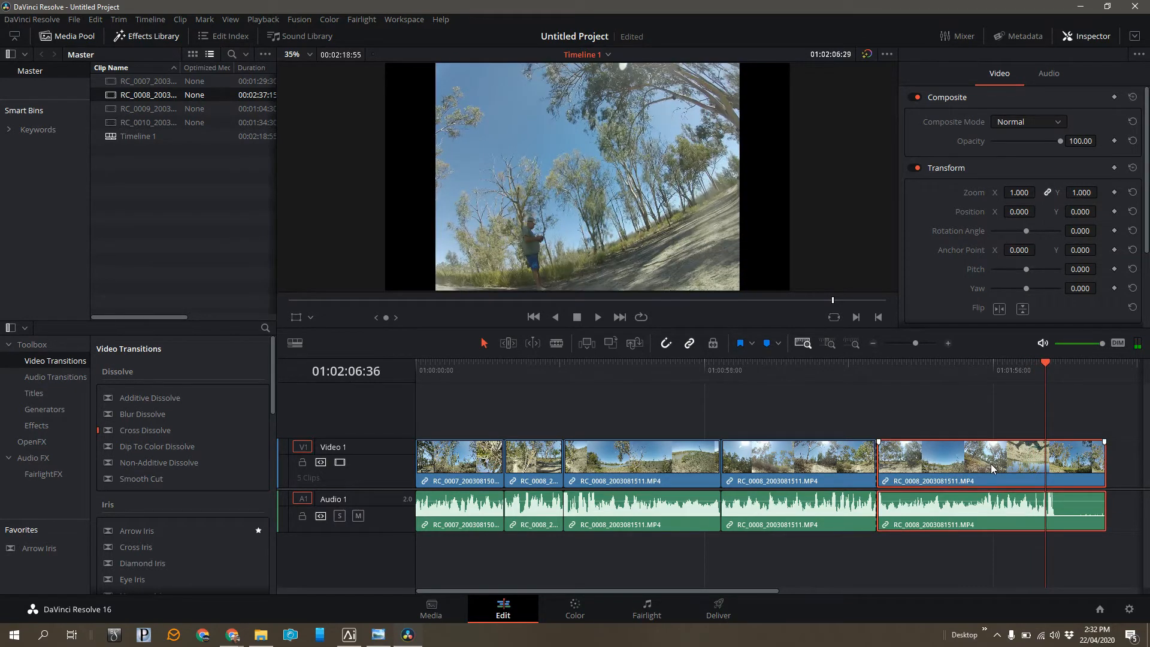
pyautogui.press('Delete')
# - Append the RC_0009 clip to the end of the timeline, preview its footage and remove the whole clip again
pyautogui.moveTo(148, 109); pyautogui.dragTo(1110, 462)
pyautogui.click(1065, 519)
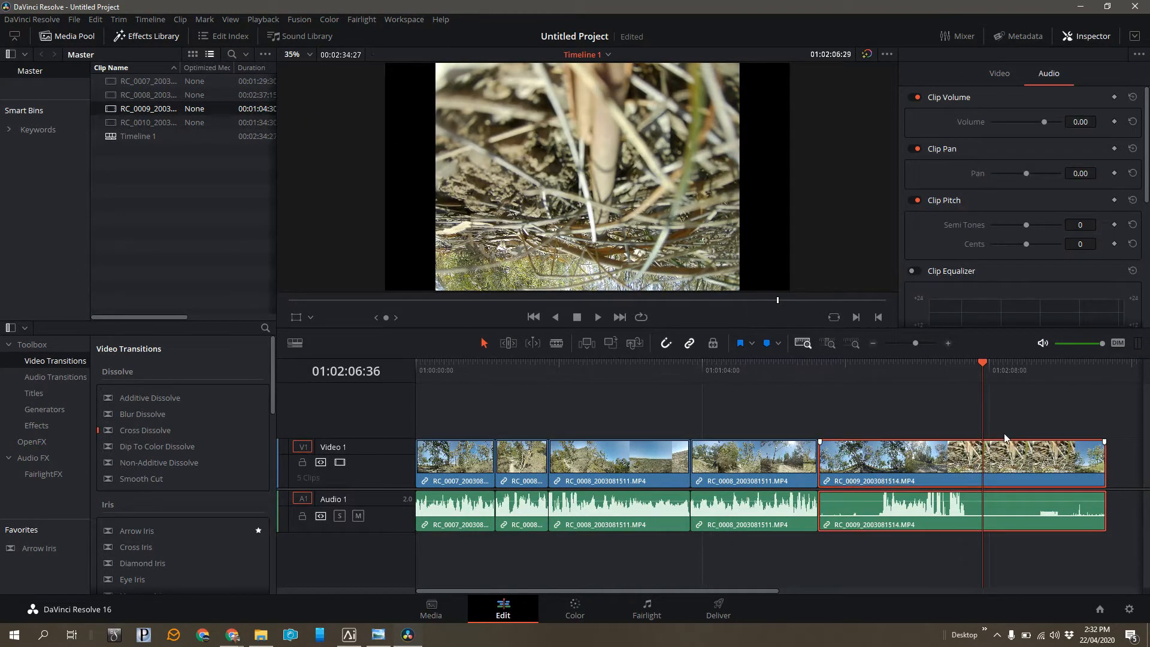
pyautogui.moveTo(989, 364); pyautogui.dragTo(936, 376)
pyautogui.click(965, 478)
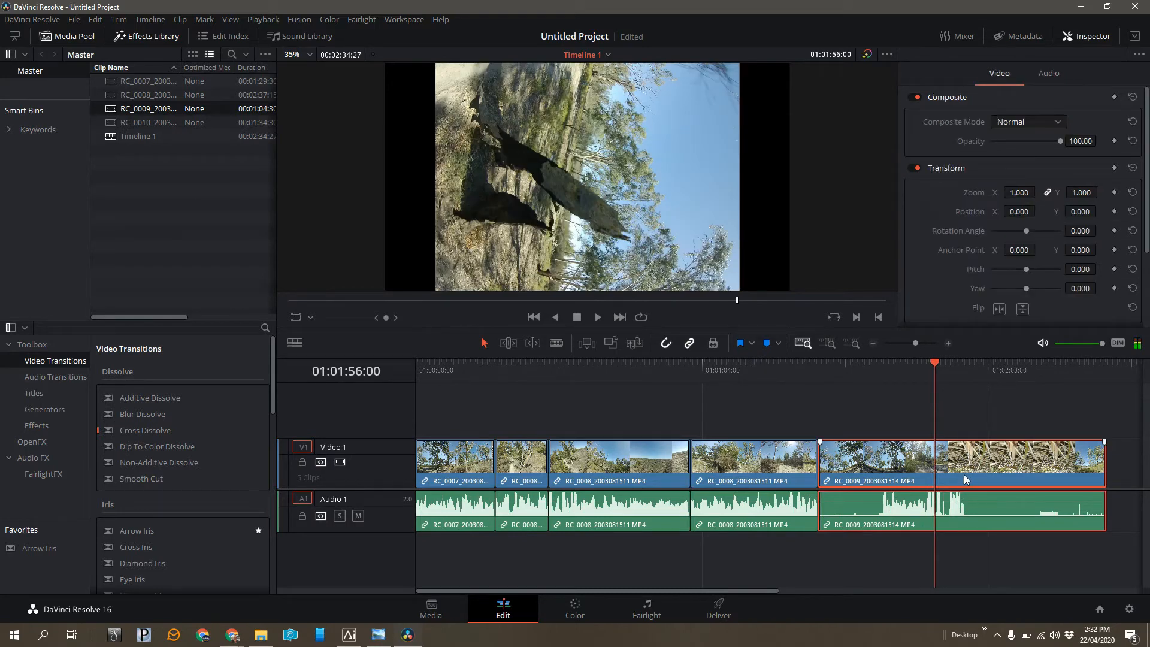
pyautogui.press('Delete')
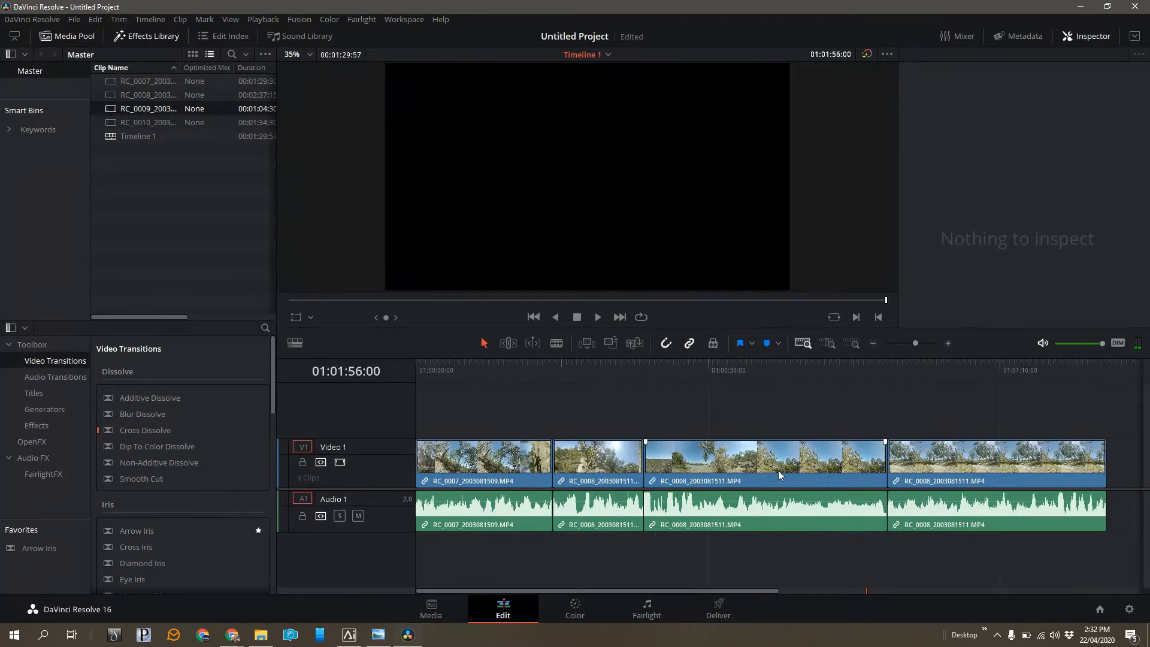
# - Append the RC_0010 clip after the last RC_0008 segment, split it at 01:01:47:03 and delete its opening section
pyautogui.moveTo(161, 127); pyautogui.dragTo(1095, 458)
pyautogui.click(1061, 484)
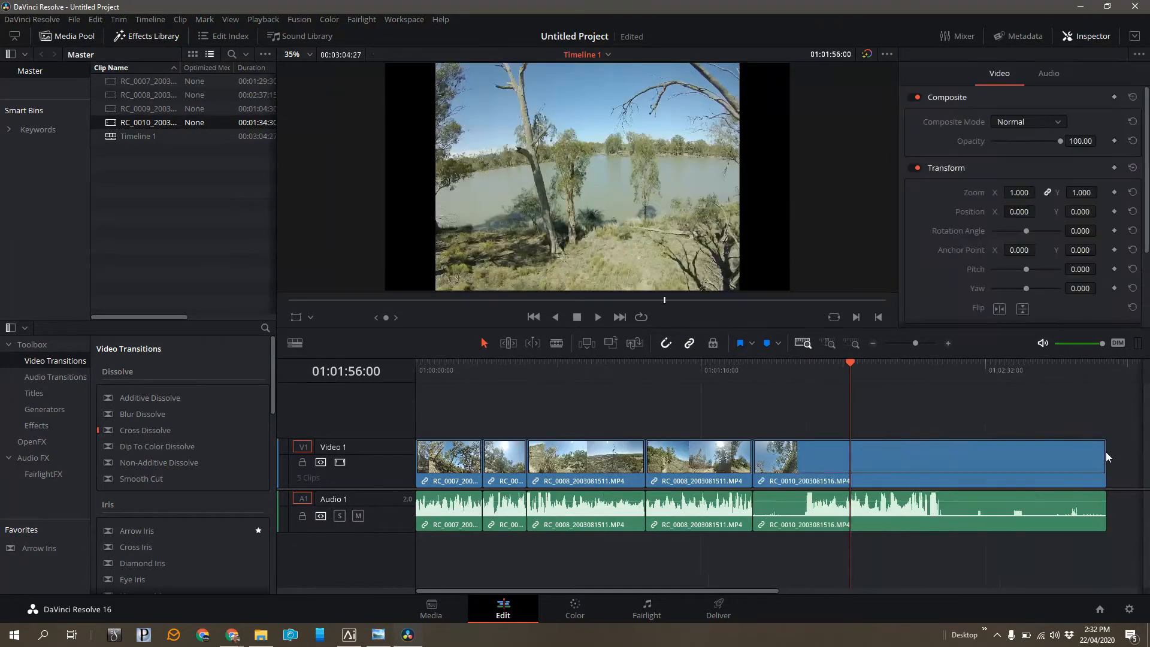
pyautogui.moveTo(852, 364); pyautogui.dragTo(817, 371)
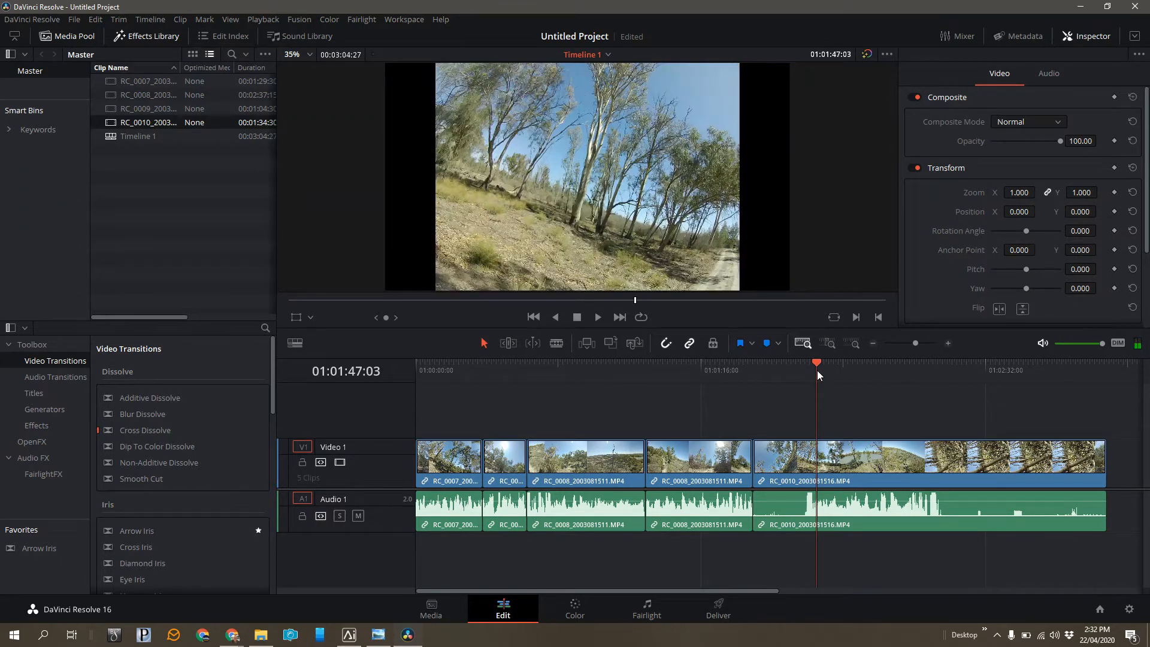
pyautogui.hotkey('ctrl', 'b')
pyautogui.click(787, 462)
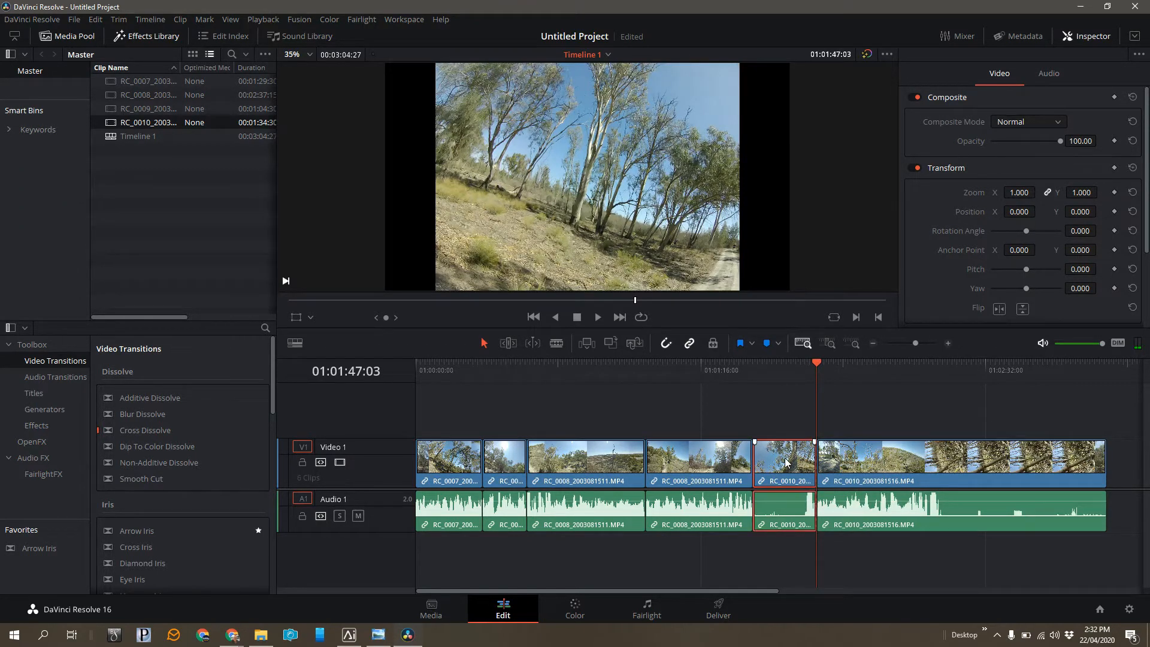
pyautogui.press('Delete')
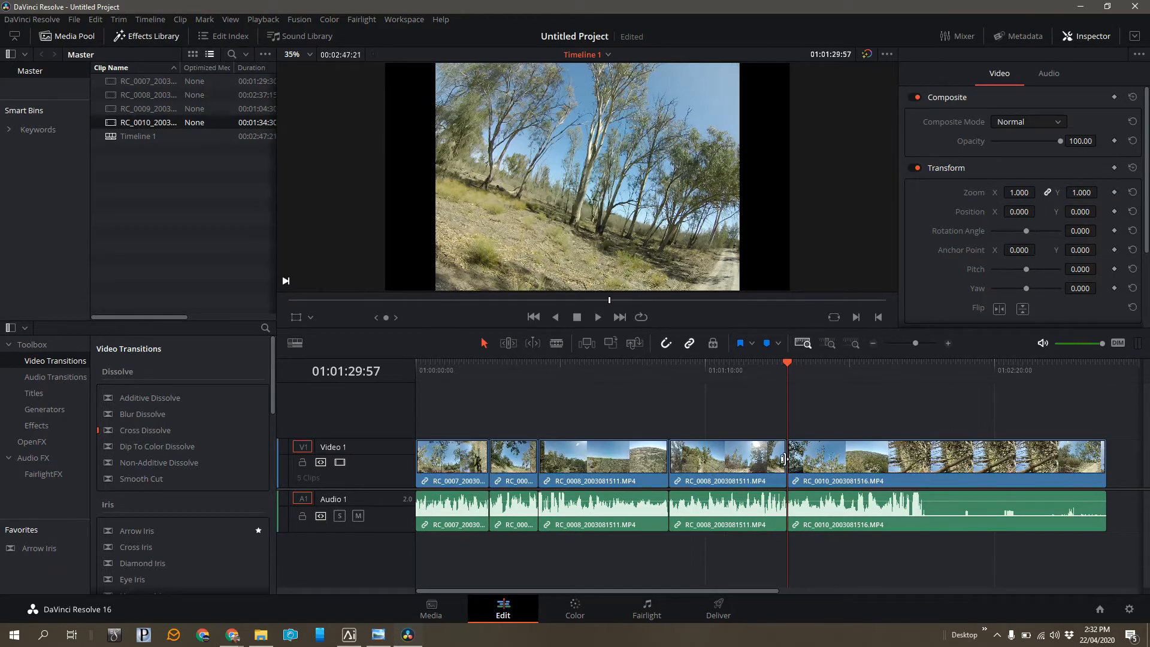
# - Play RC_0010 through to the crash, split it at 01:02:05:10 and delete everything after the cut
pyautogui.moveTo(789, 362); pyautogui.dragTo(927, 381)
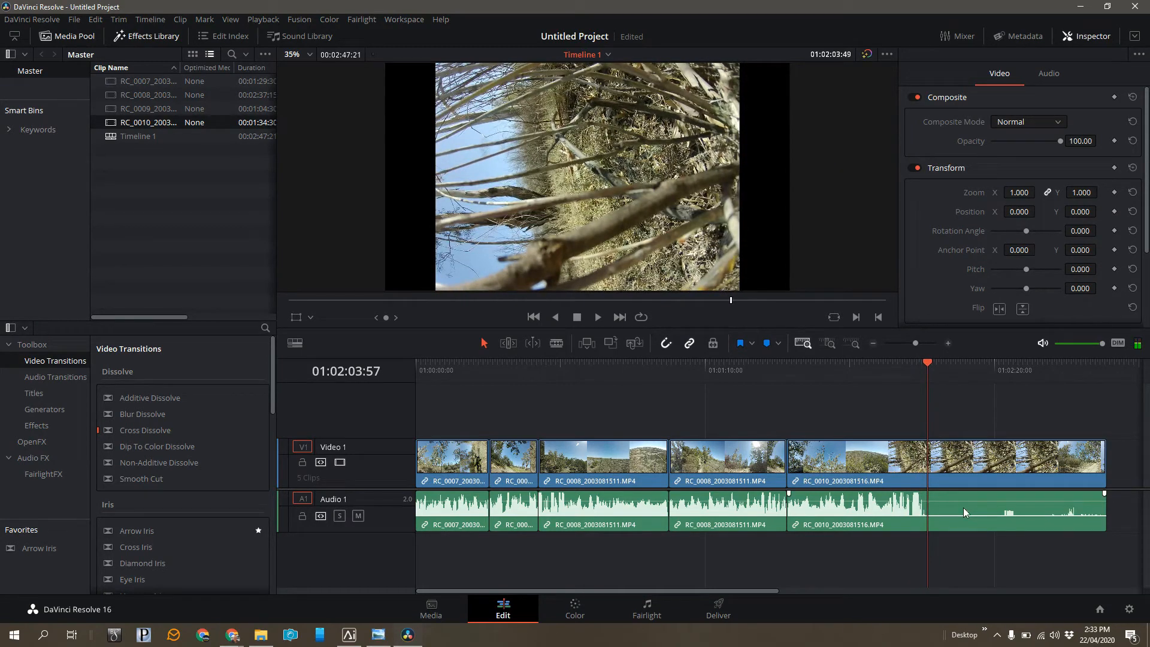
pyautogui.click(890, 372)
pyautogui.press('space')
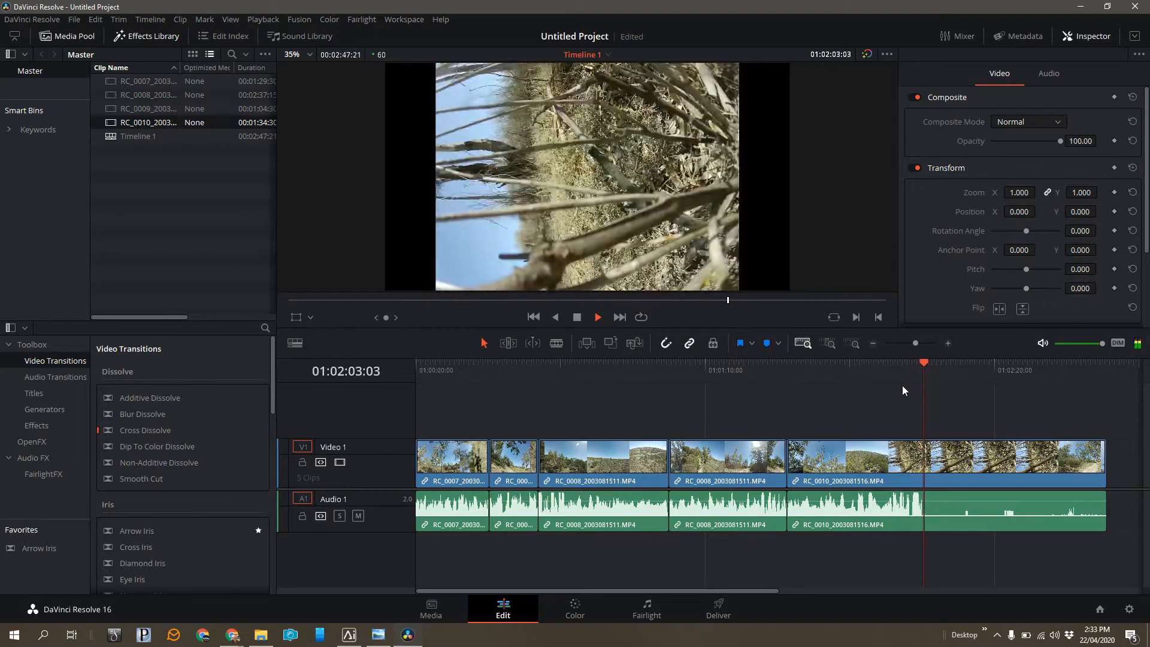
pyautogui.press('space')
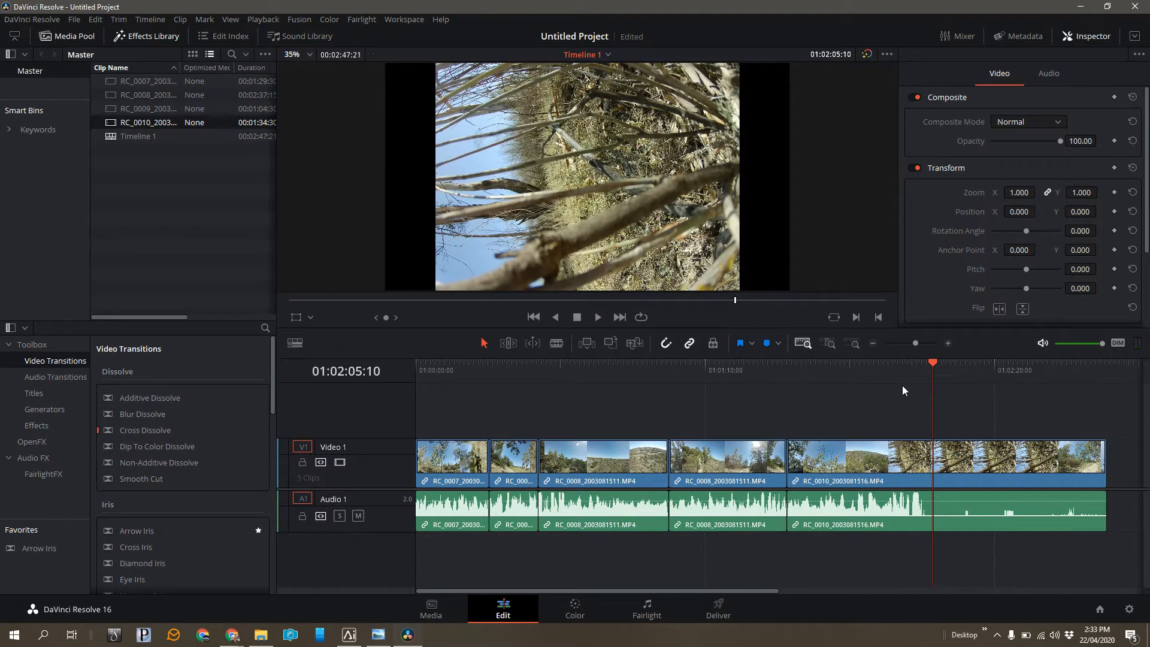
pyautogui.hotkey('ctrl', 'b')
pyautogui.click(1012, 465)
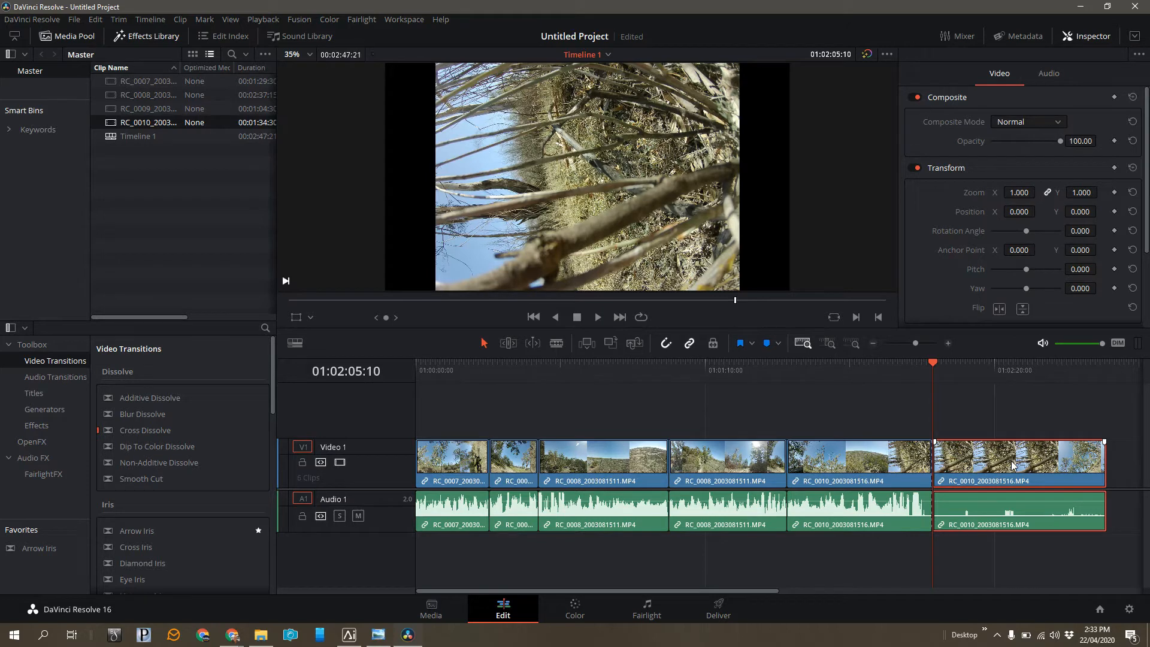
pyautogui.press('Delete')
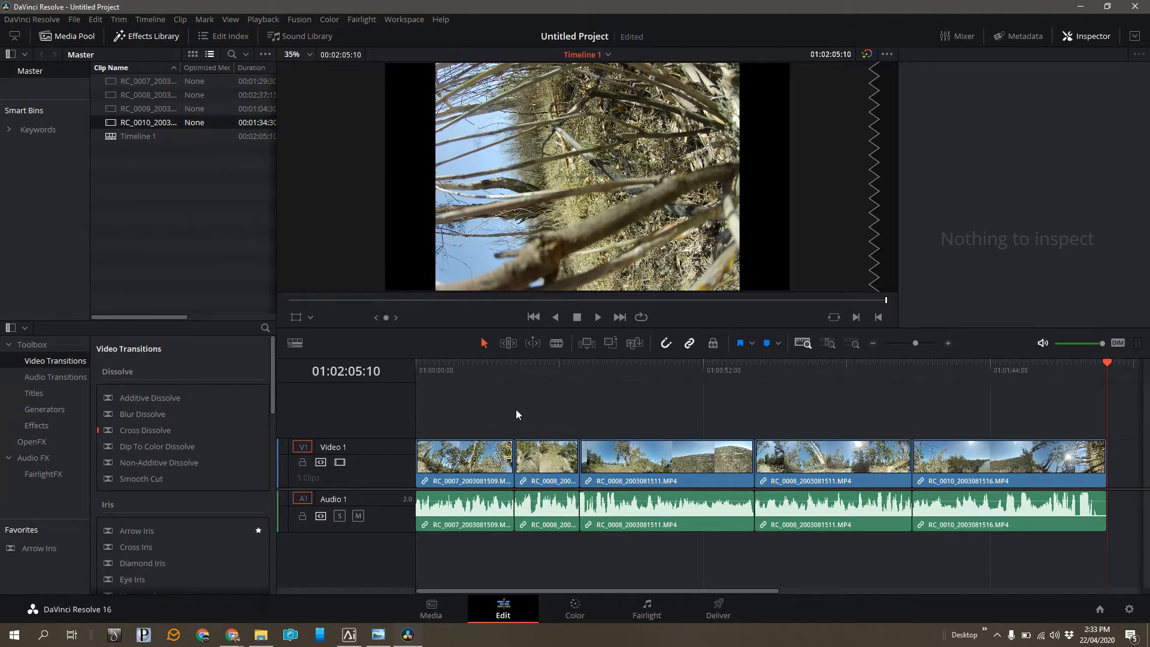
# - Set the pixel aspect ratio of all timeline clips to DVCPRO HD in their clip attributes
pyautogui.hotkey('ctrl', 'a')
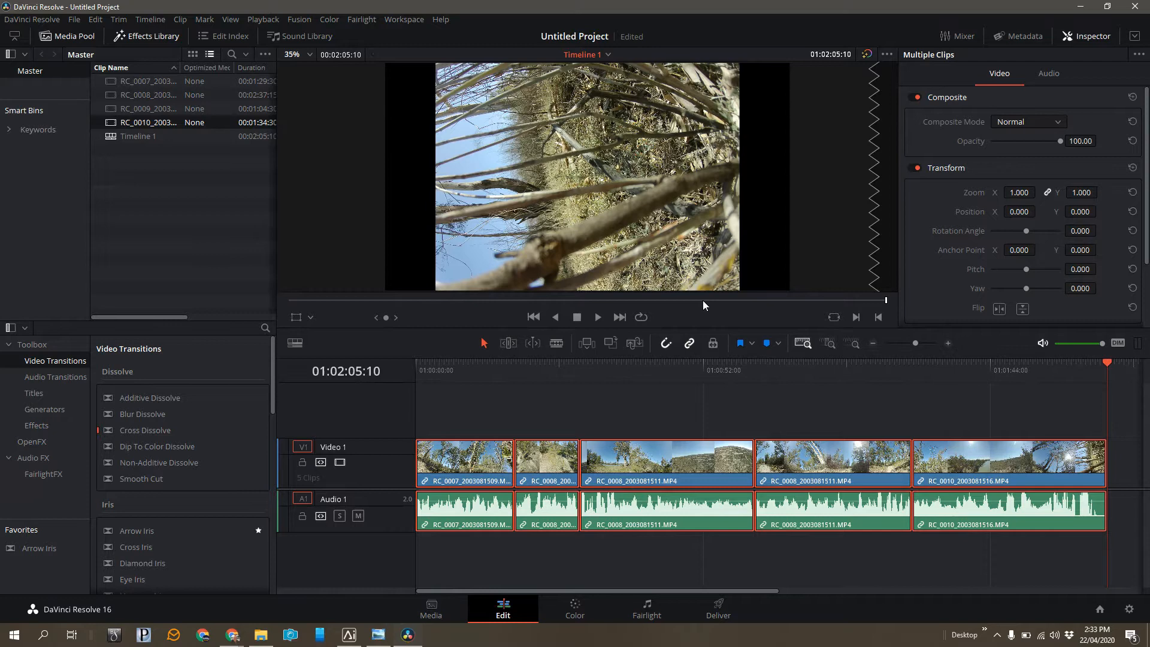
pyautogui.rightClick(451, 465)
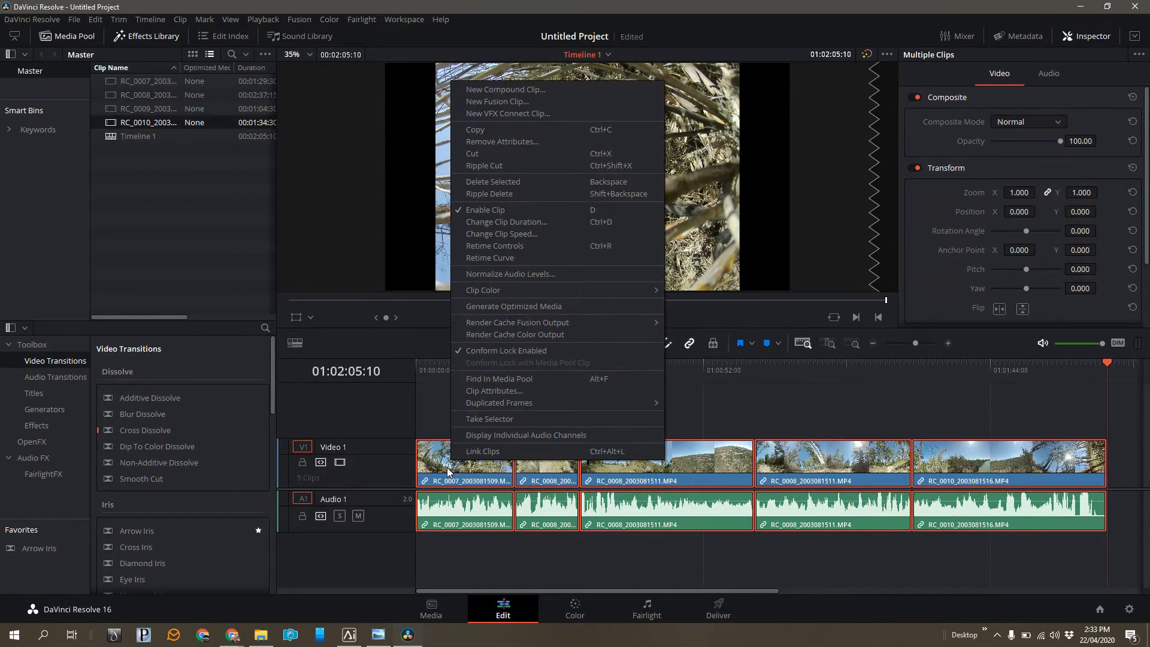
pyautogui.click(489, 391)
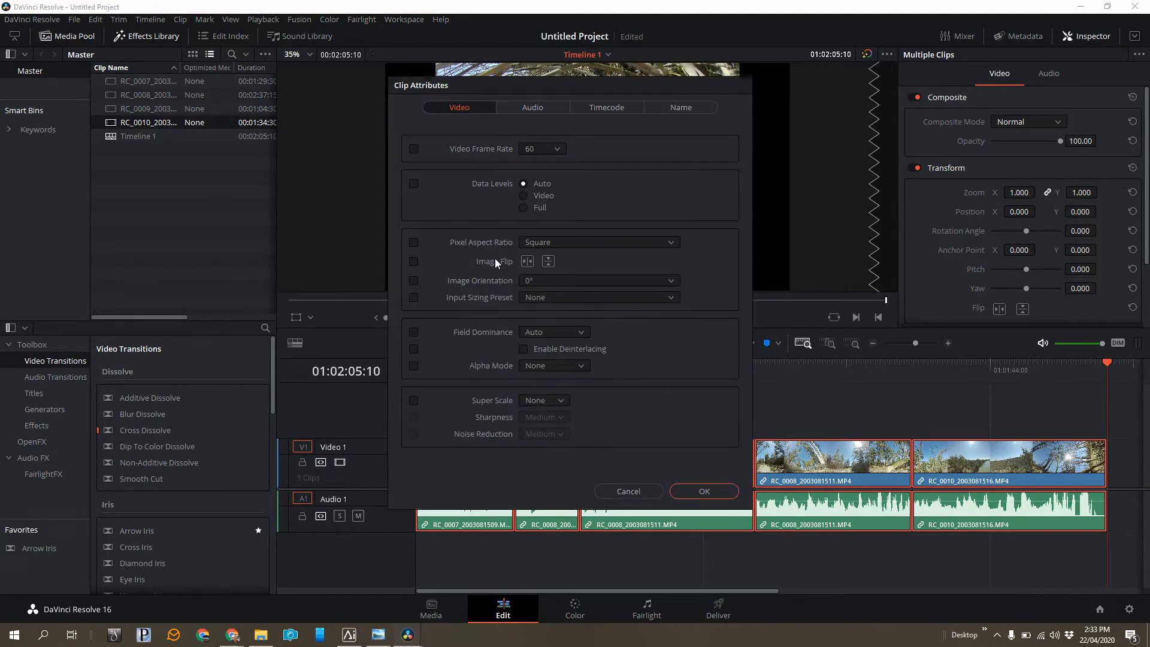
pyautogui.click(558, 240)
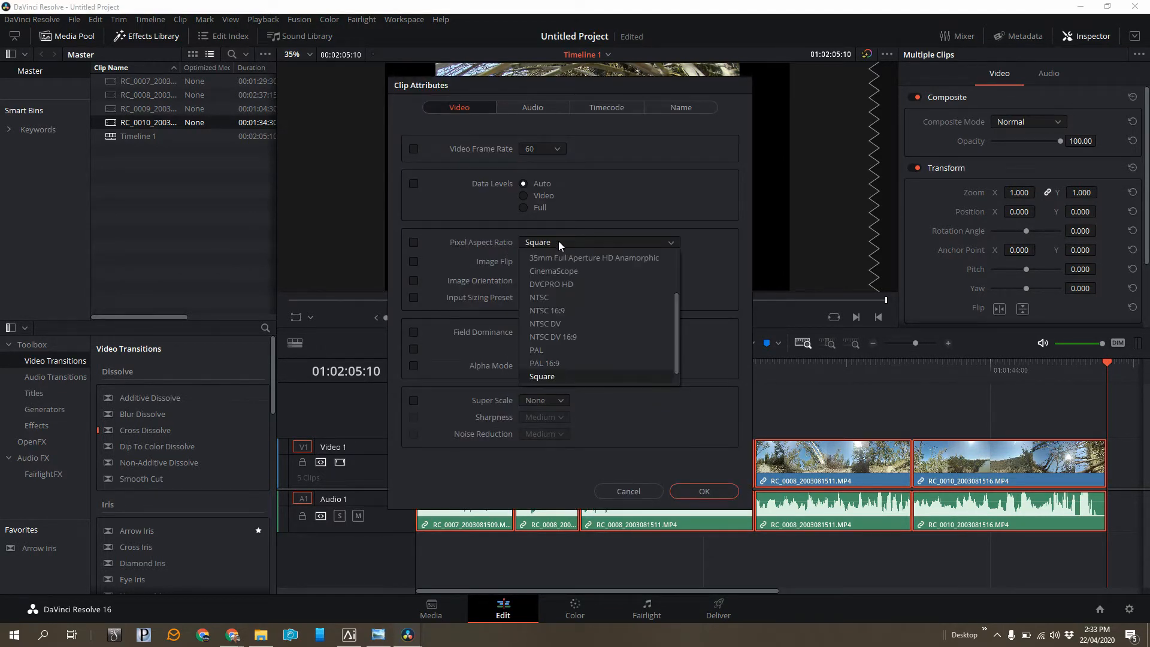
pyautogui.click(562, 283)
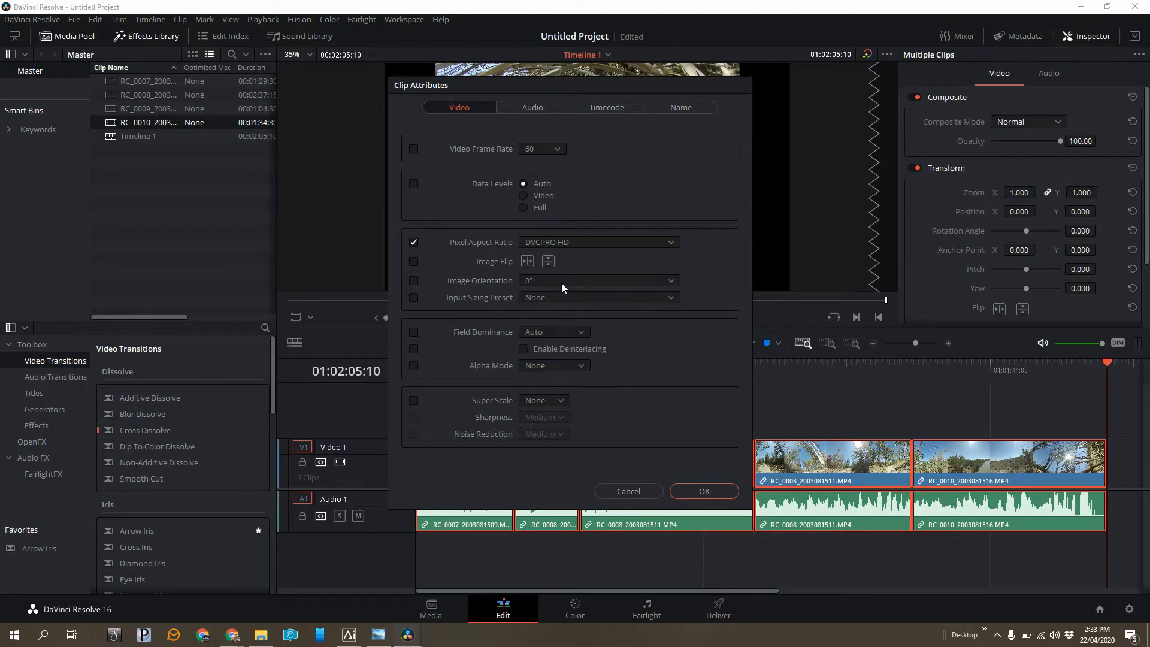
pyautogui.click(705, 492)
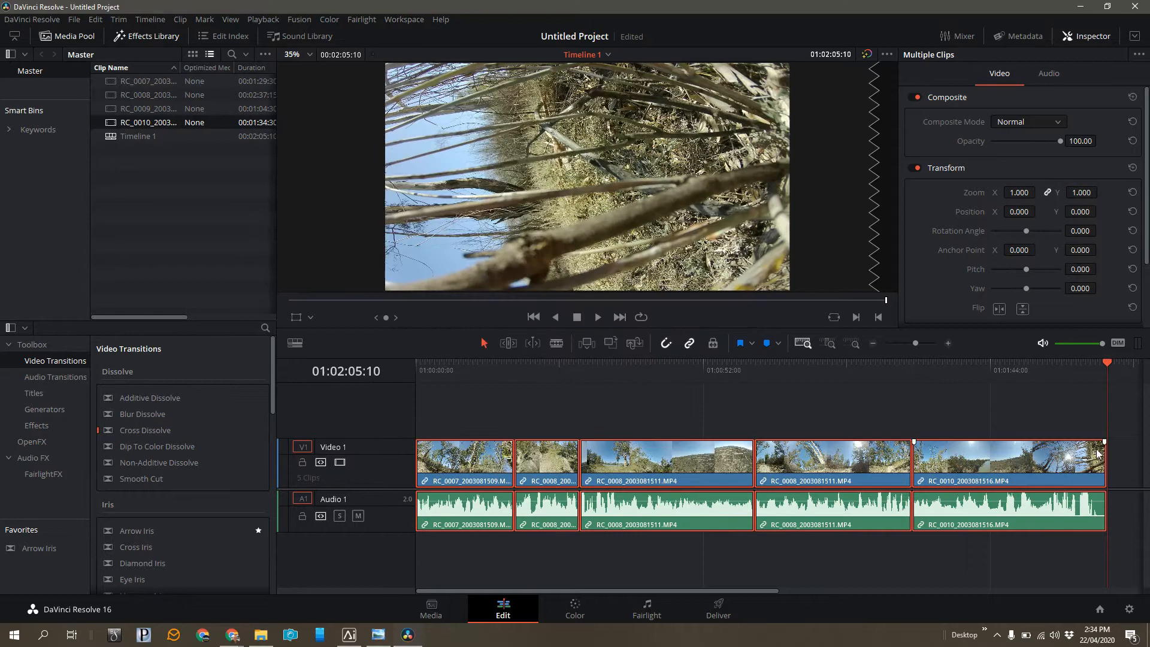
# - Scrub back through the timeline to check the widened footage and add Cross Dissolve transitions to all selected clips
pyautogui.moveTo(1107, 363); pyautogui.dragTo(478, 404)
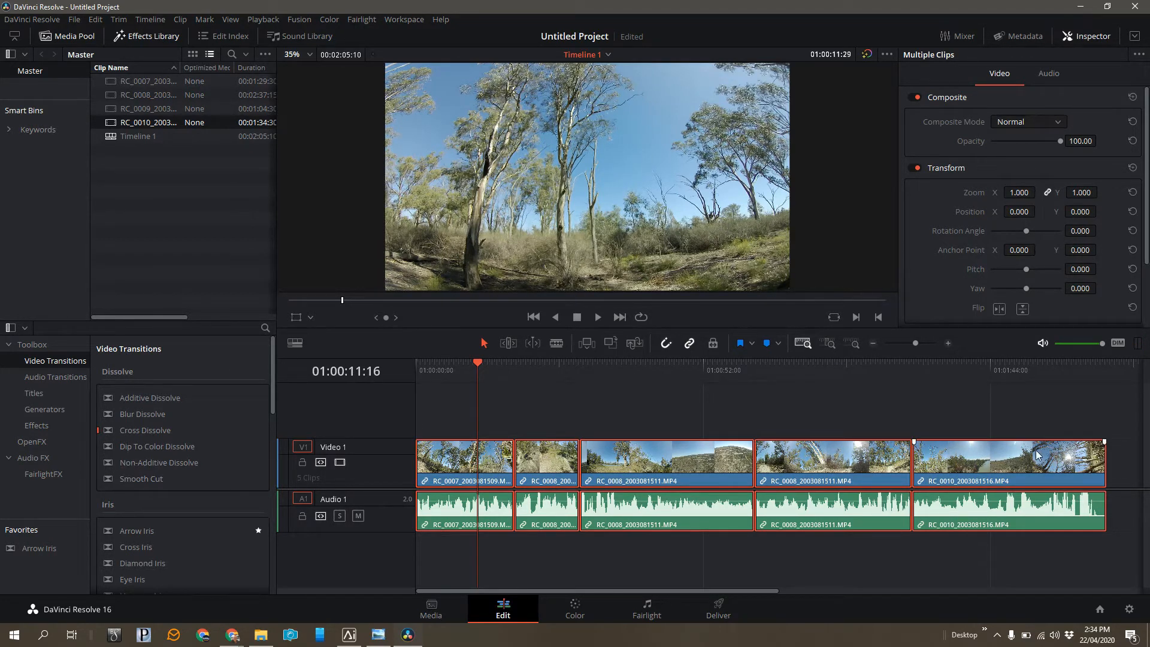
pyautogui.rightClick(131, 430)
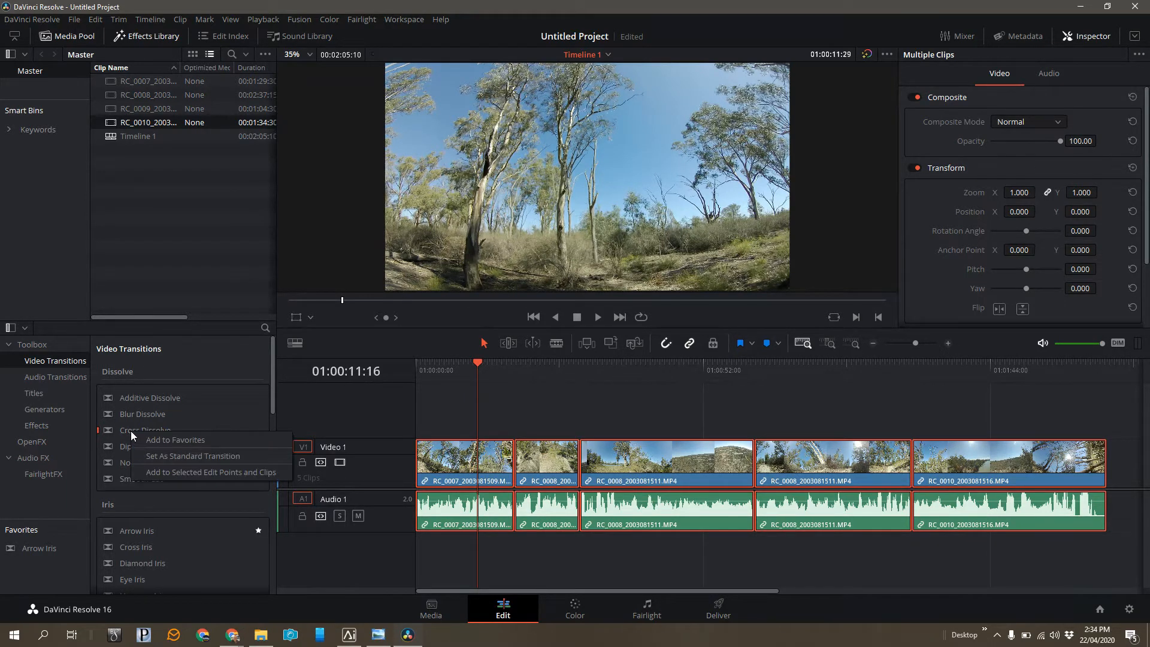
pyautogui.click(182, 473)
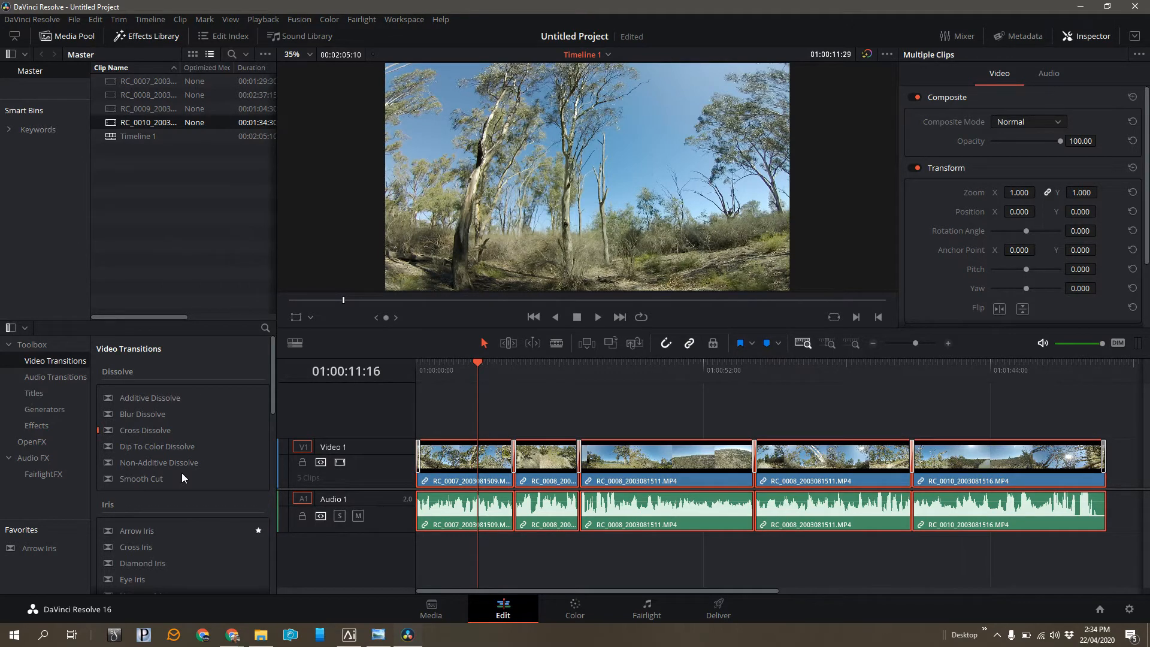
# - Switch to colour grading, move to 01:00:07:34 in the first clip and label its node "contrast/colour"
pyautogui.click(576, 608)
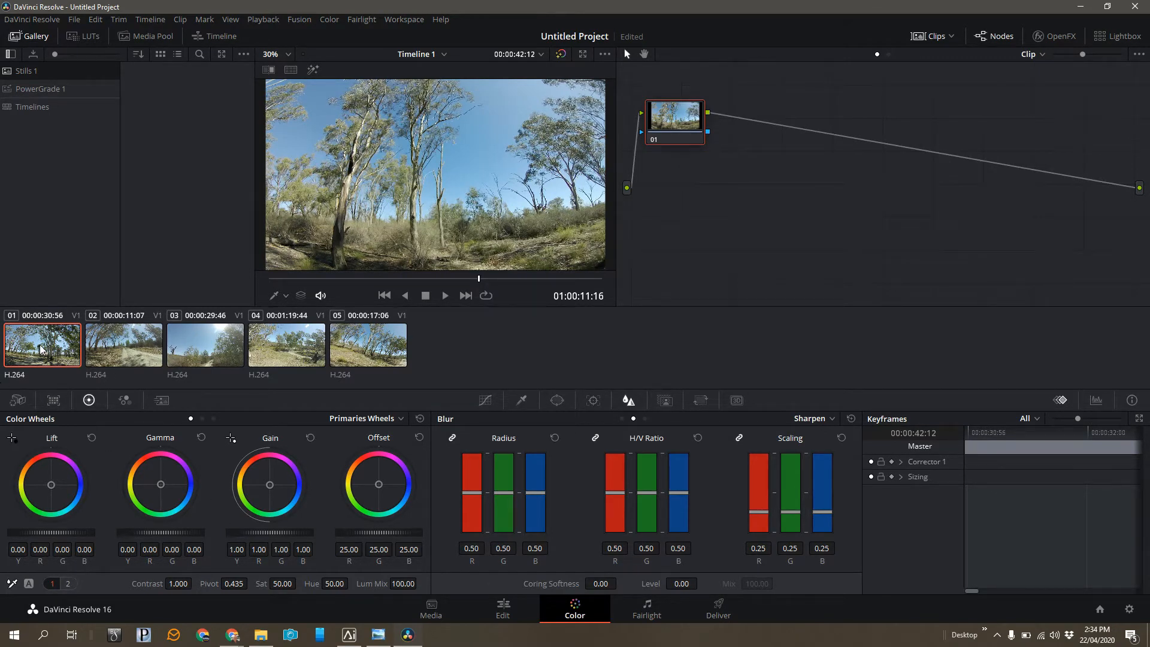
pyautogui.moveTo(478, 279); pyautogui.dragTo(411, 289)
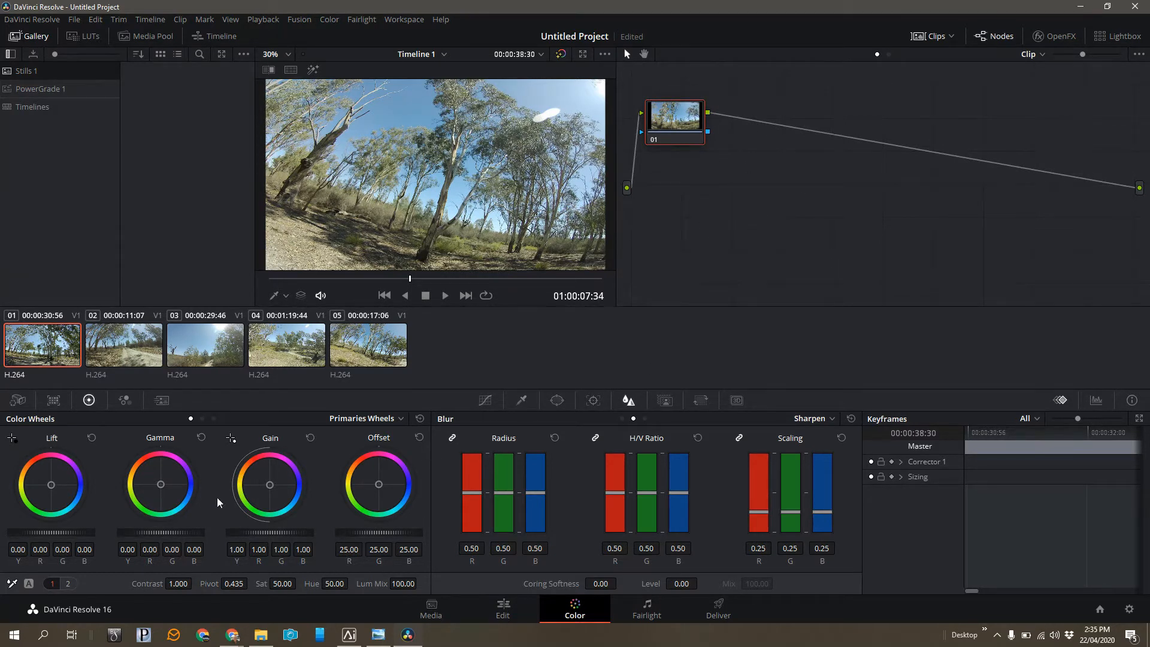
pyautogui.rightClick(674, 120)
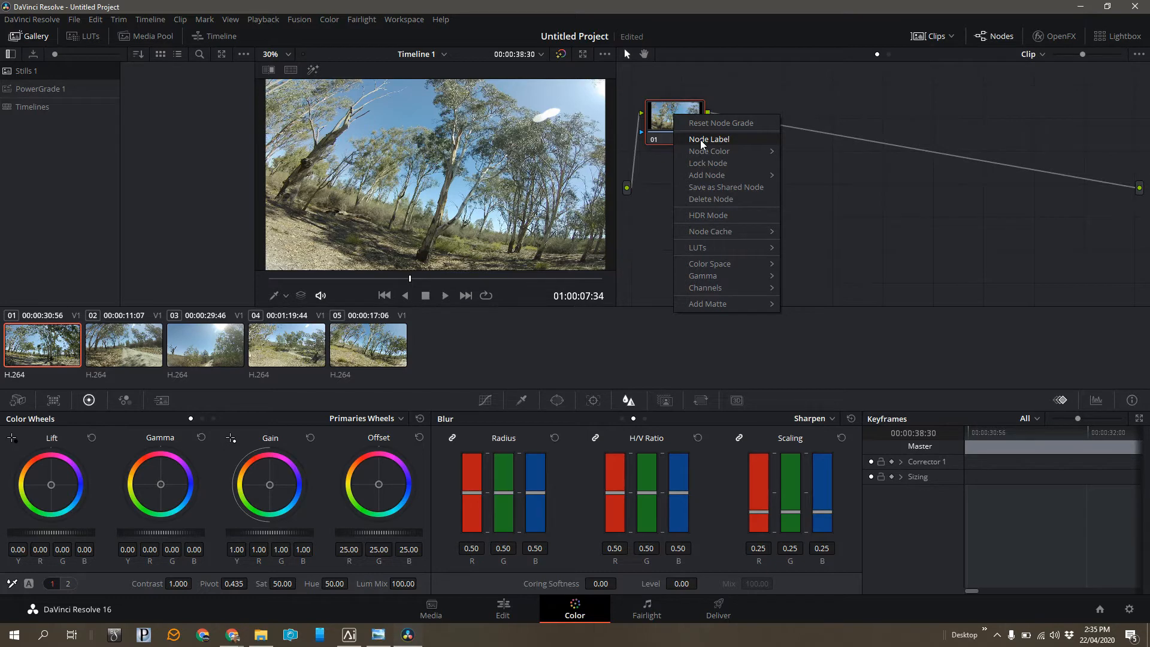
pyautogui.click(664, 176)
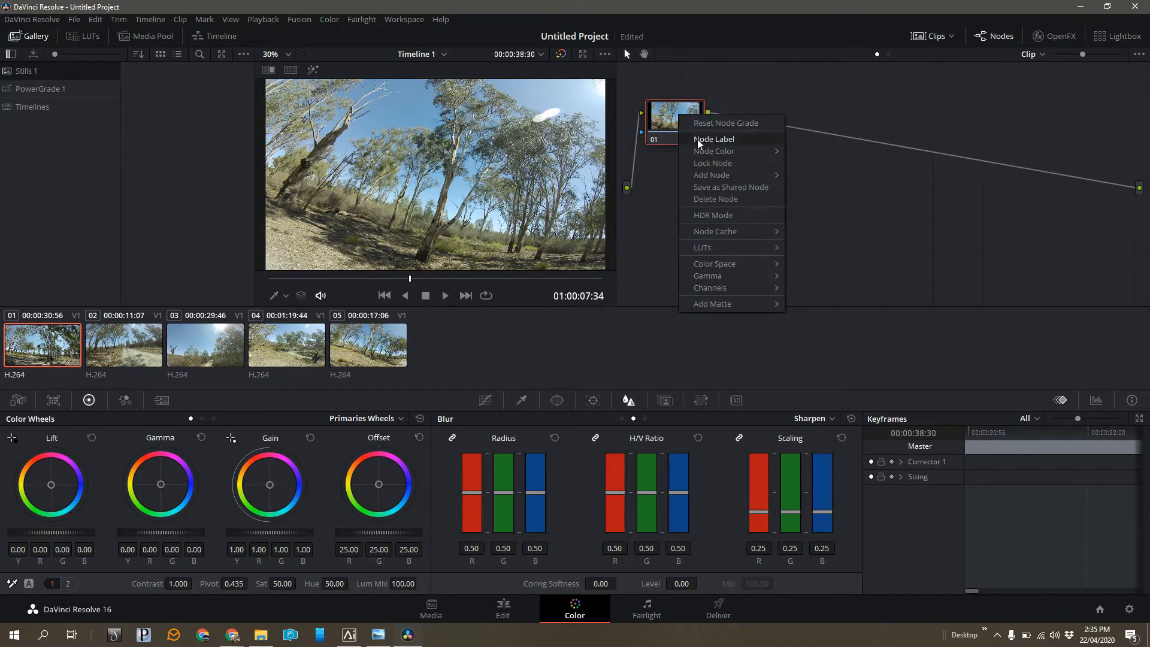
pyautogui.click(698, 124)
pyautogui.write('co')
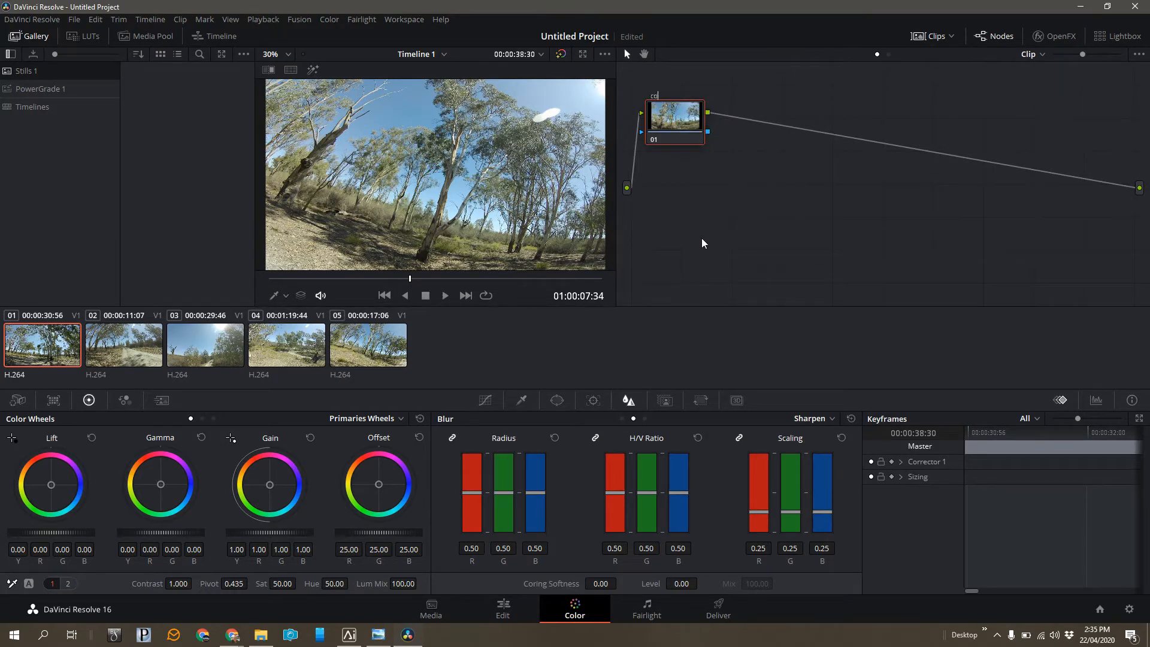
pyautogui.write('ntrast/colour')
# - Show the Waveform scope for the first clip in an enlarged floating window
pyautogui.click(1098, 400)
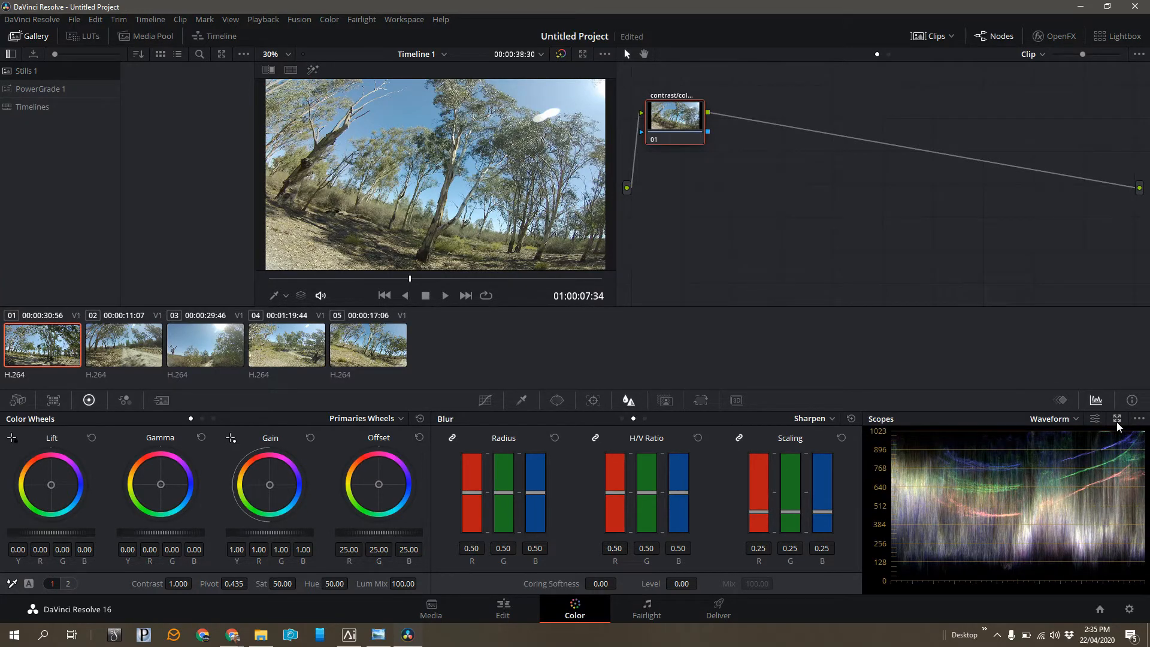
pyautogui.click(1116, 419)
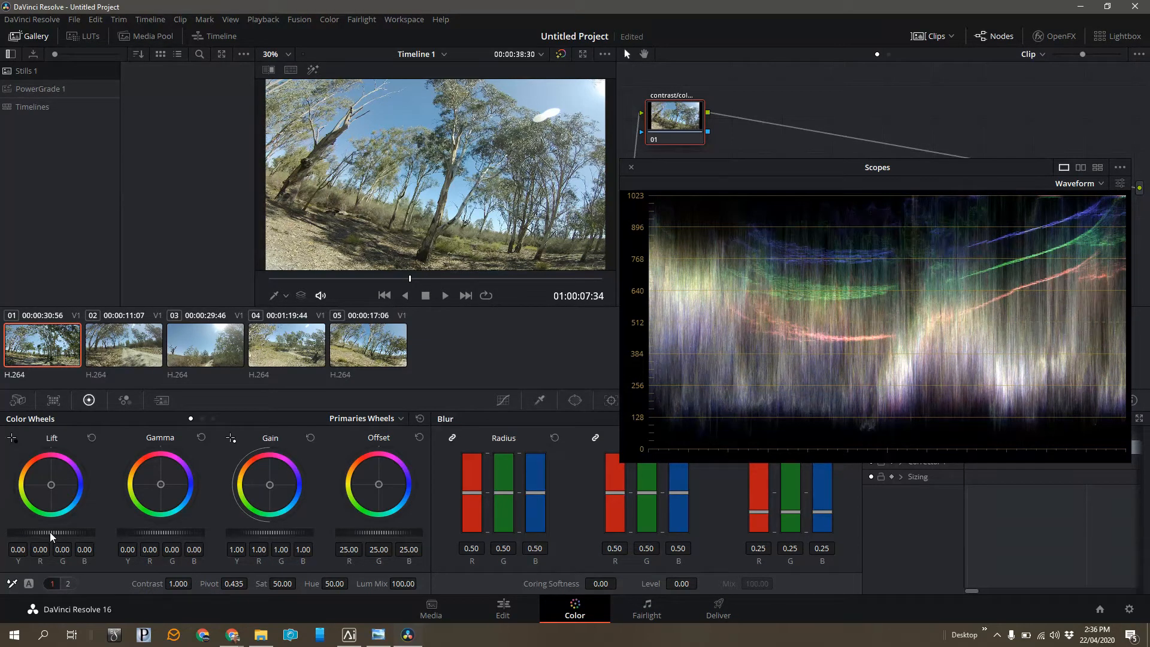
# - Lower the master Lift of the first clip's contrast/colour node to -0.04
pyautogui.scroll(-2, 50, 533)
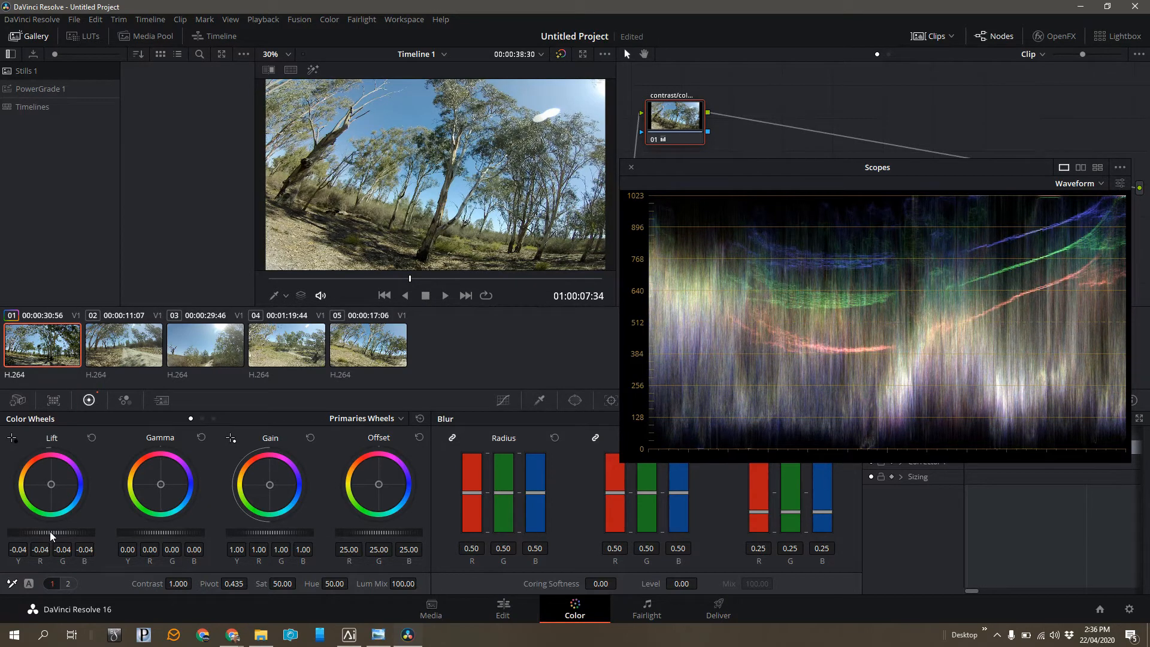
pyautogui.scroll(-1, 50, 533)
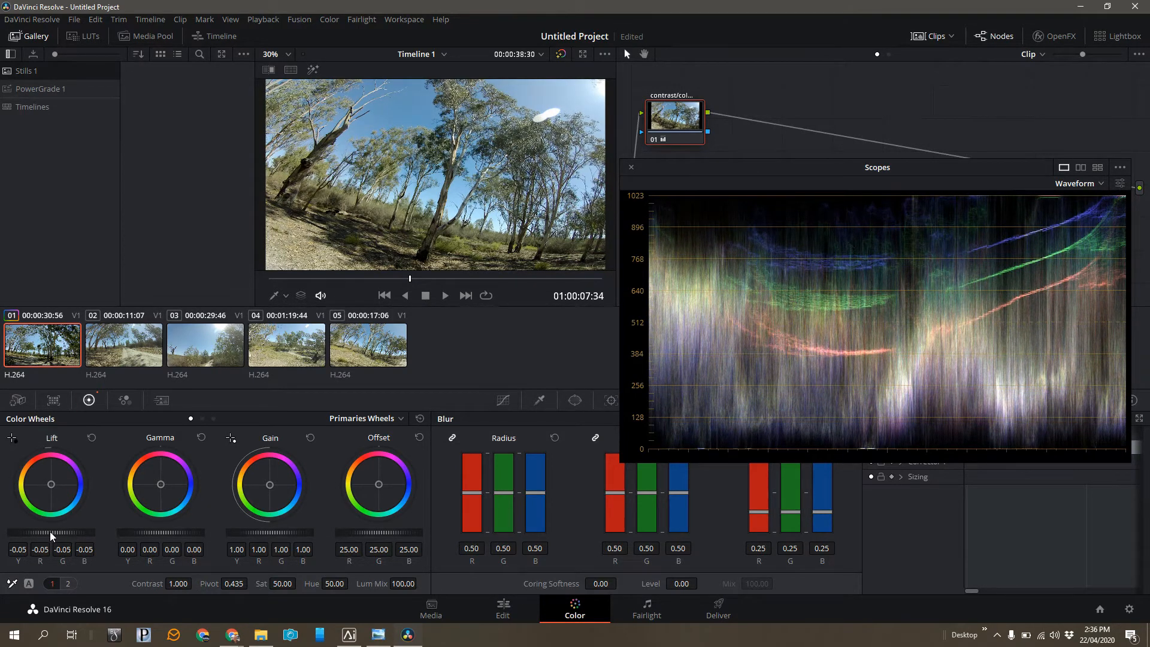
pyautogui.scroll(1, 50, 533)
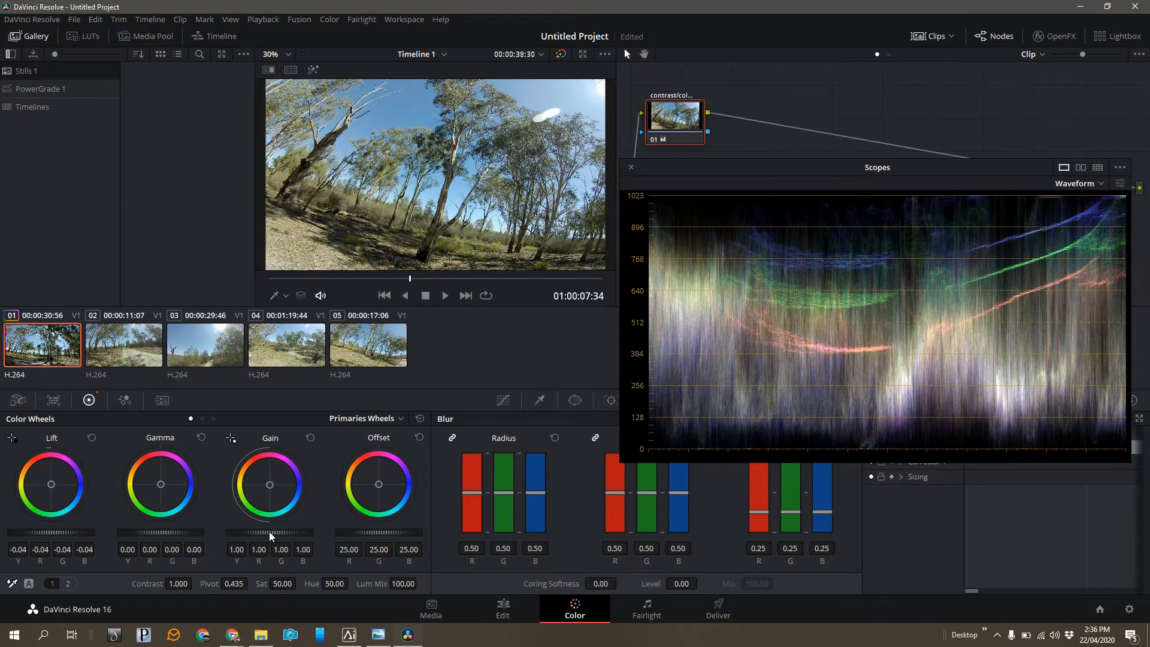
# - Raise the first clip's master Gain to 1.07 and return its Offset to 25.00
pyautogui.scroll(5, 268, 531)
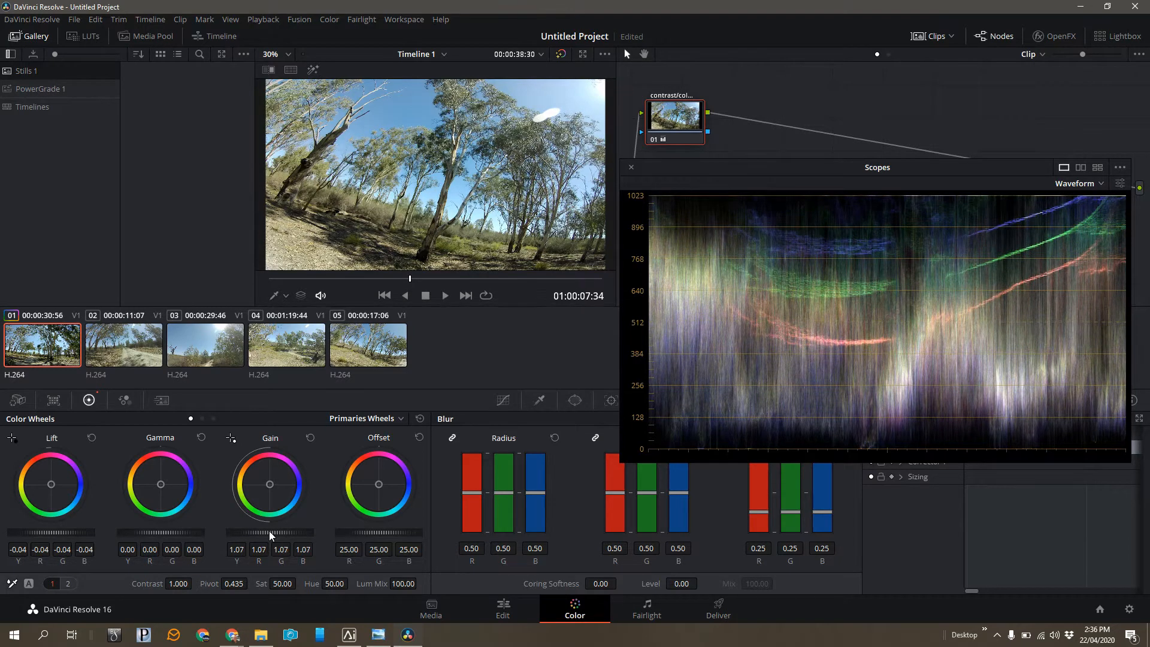
pyautogui.scroll(1, 268, 531)
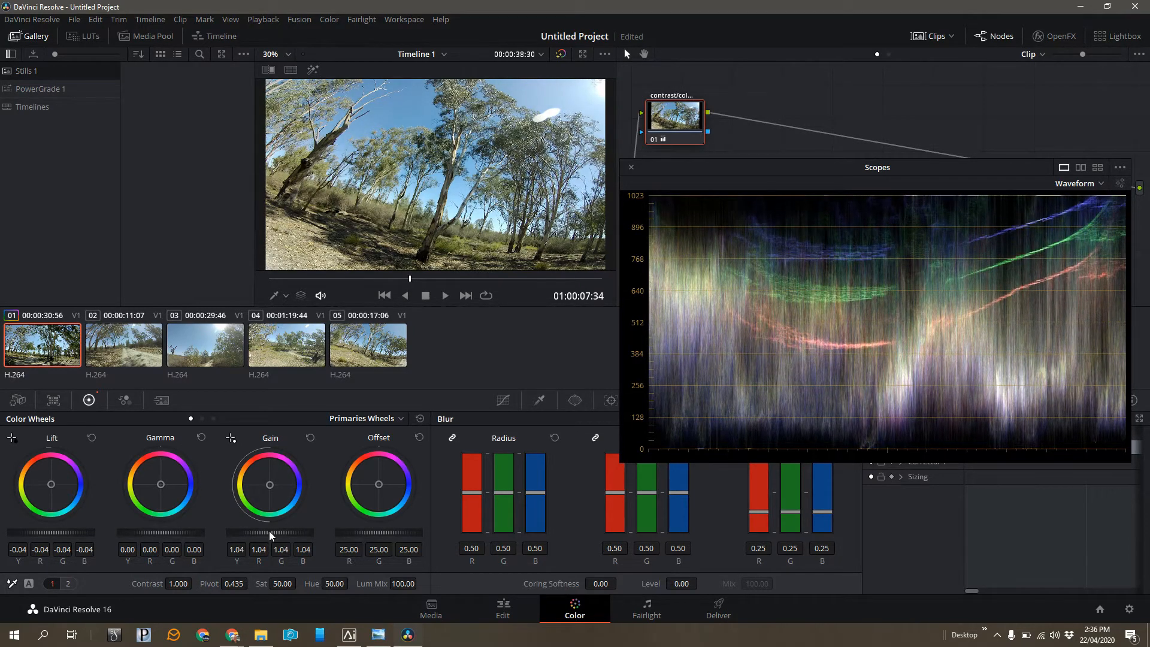
pyautogui.scroll(-2, 269, 531)
pyautogui.scroll(2, 377, 532)
pyautogui.scroll(-1, 376, 531)
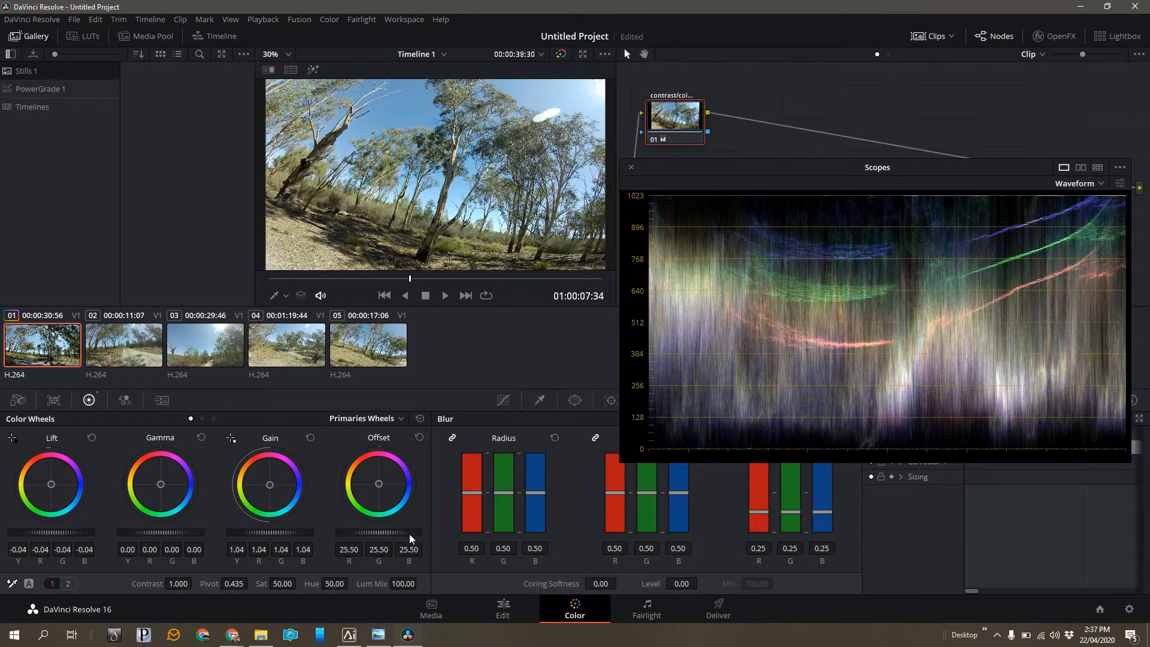
pyautogui.scroll(-2, 377, 531)
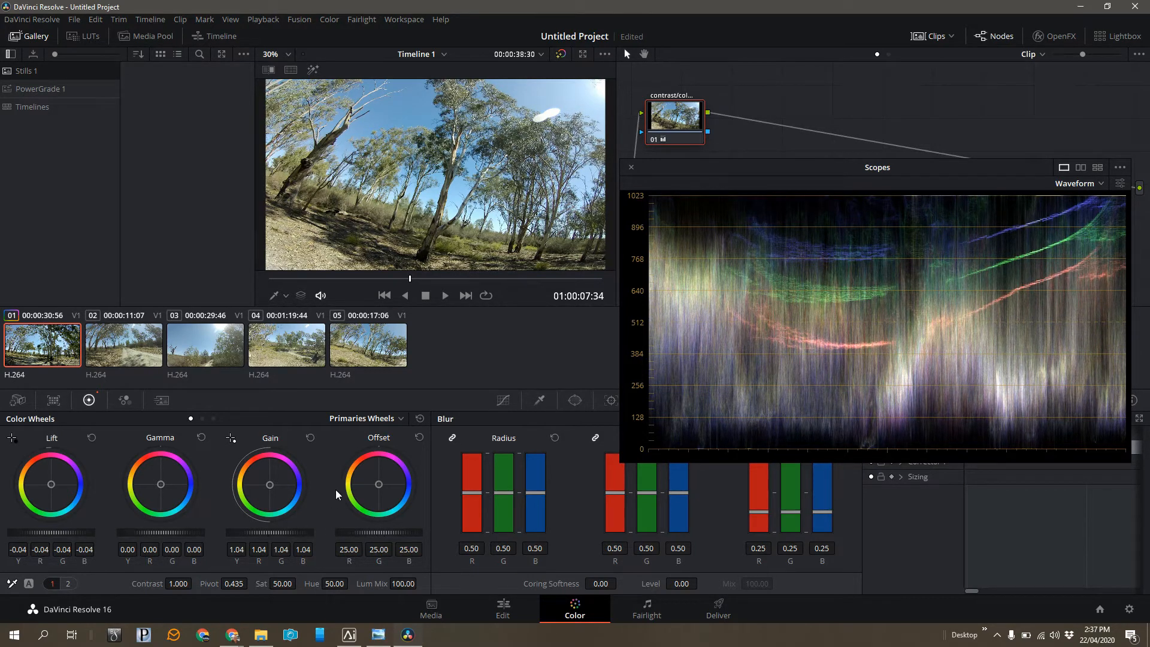
pyautogui.scroll(3, 268, 534)
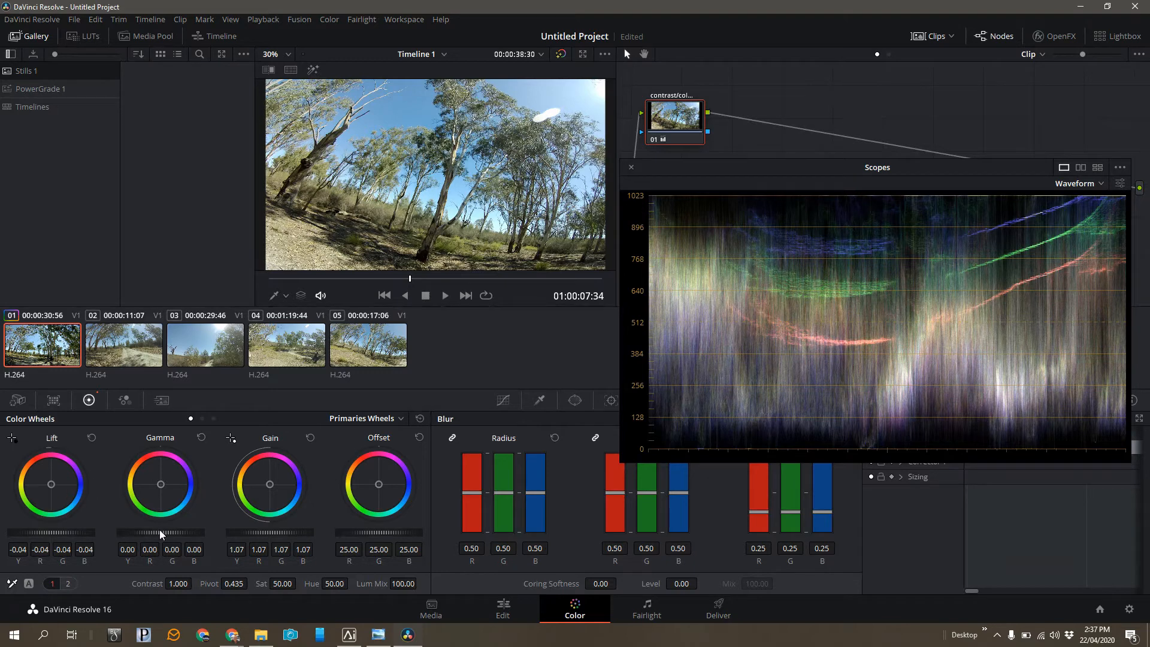
# - Lower the first clip's master Gamma to -0.03 and compare the result with the ungraded second clip
pyautogui.scroll(-2, 160, 533)
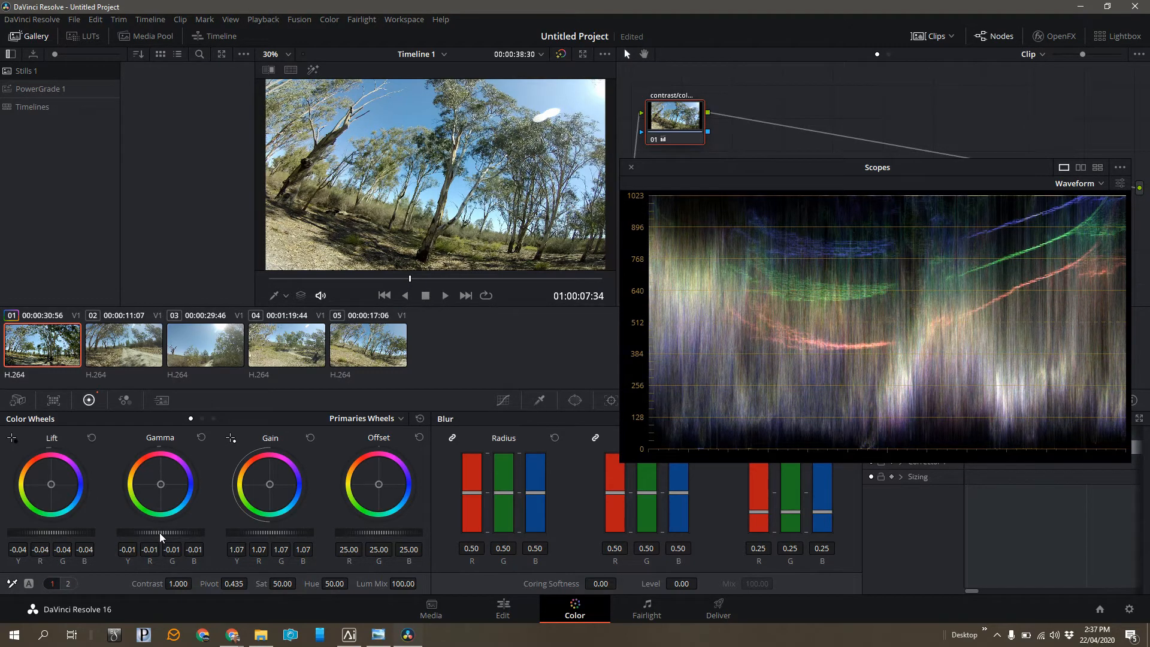
pyautogui.scroll(-1, 160, 533)
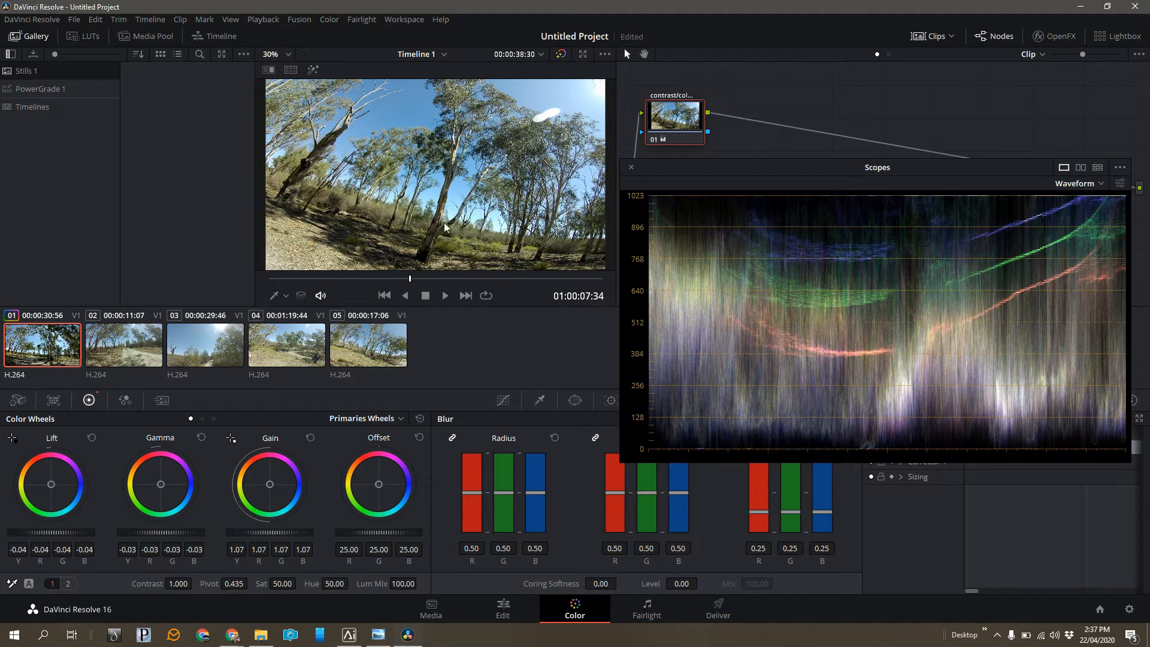
pyautogui.click(128, 351)
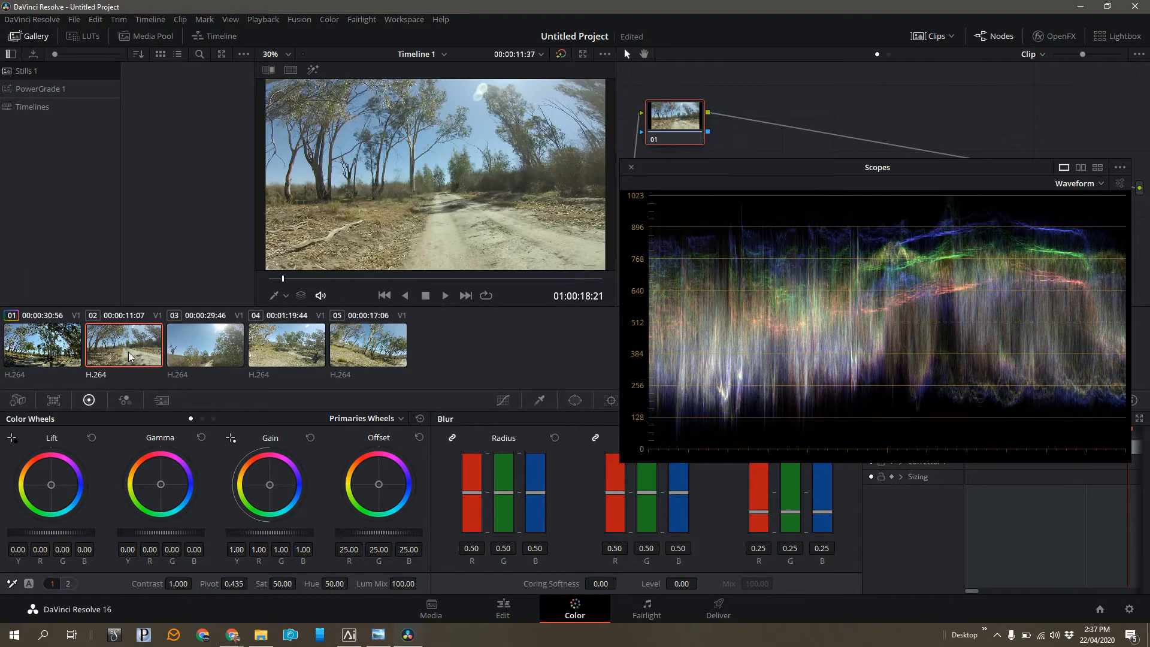
pyautogui.click(46, 351)
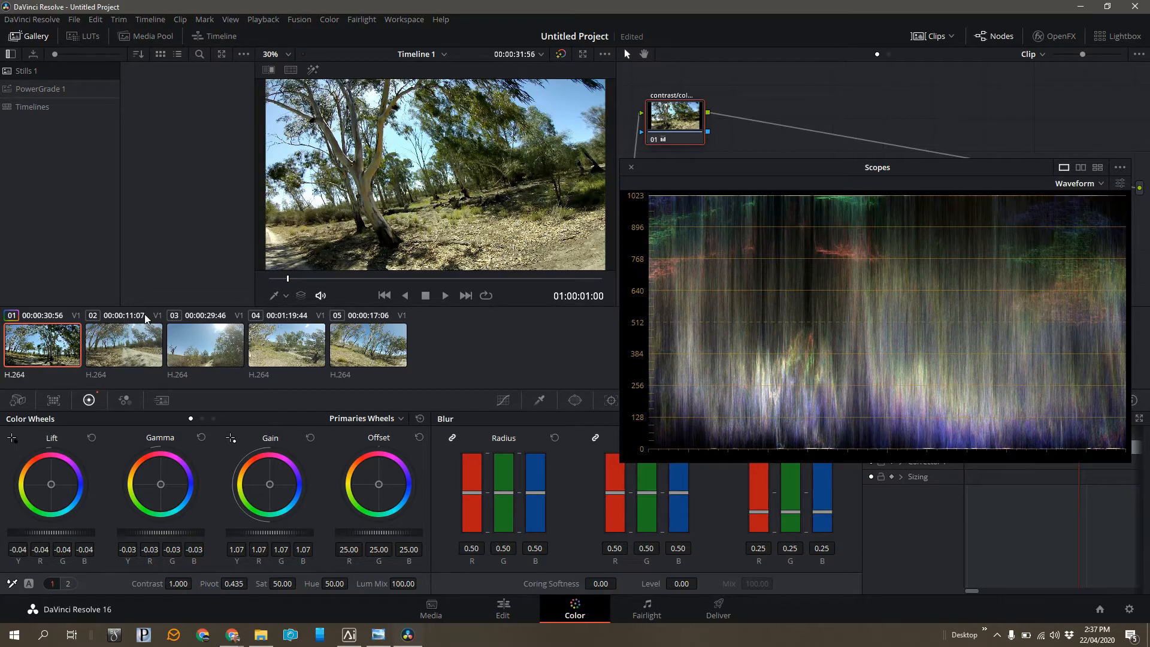
# - At 01:00:08:41 in the first clip, close the floating Scopes window and set the saturation to 54
pyautogui.moveTo(290, 278); pyautogui.dragTo(430, 292)
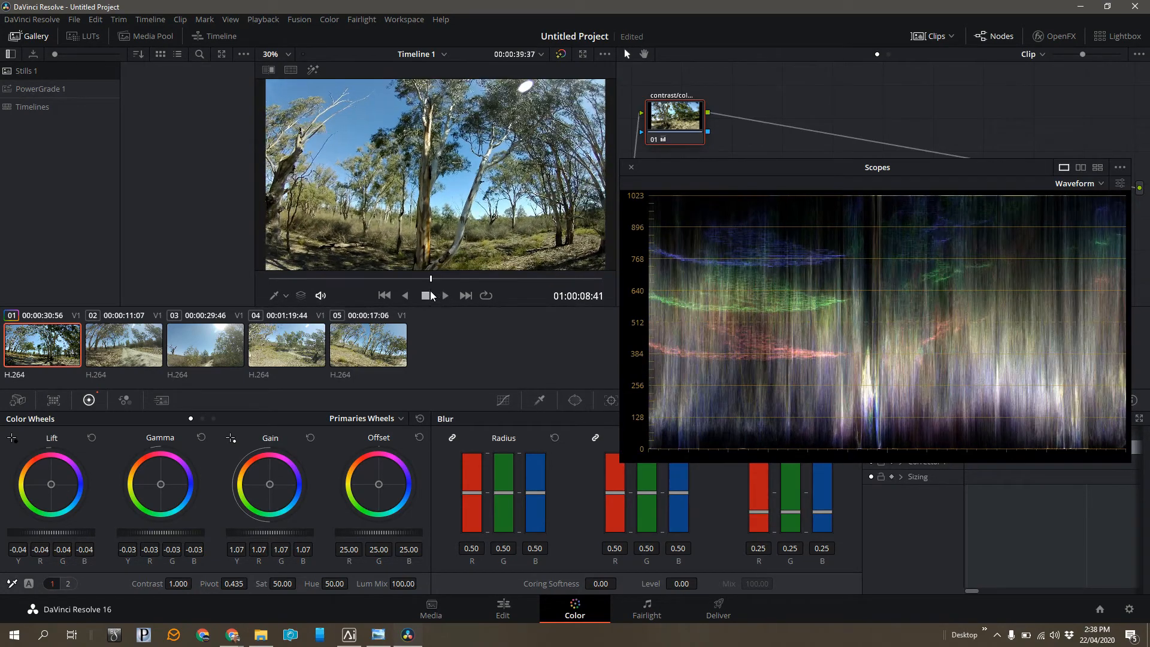
pyautogui.click(630, 168)
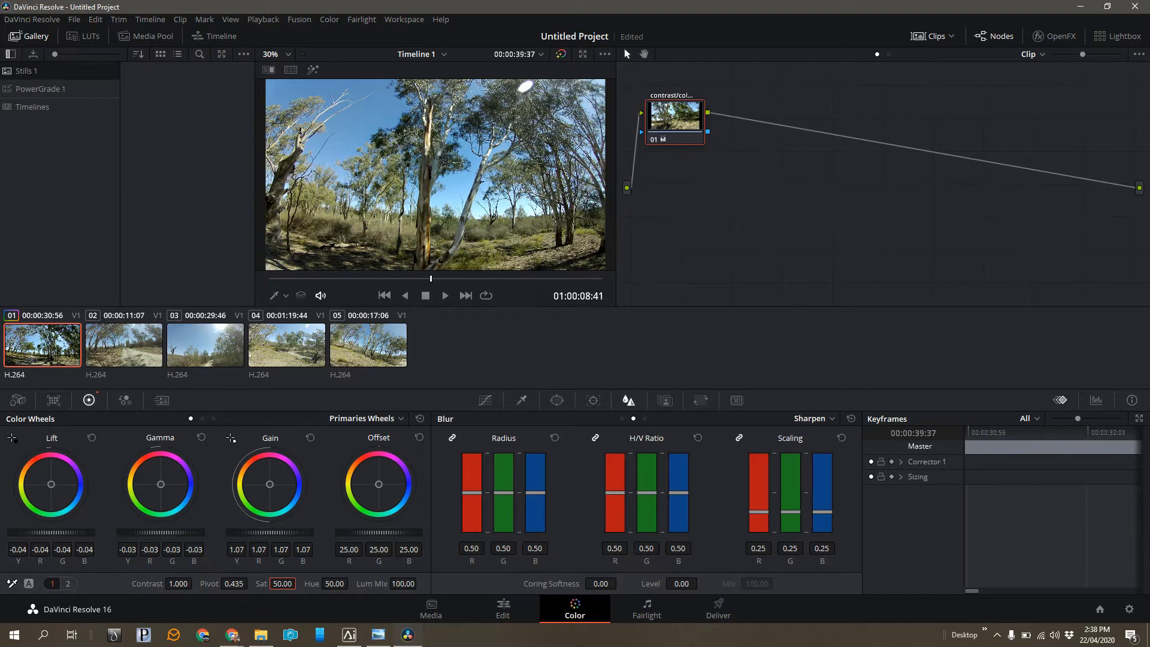
pyautogui.write('60')
pyautogui.press('Return')
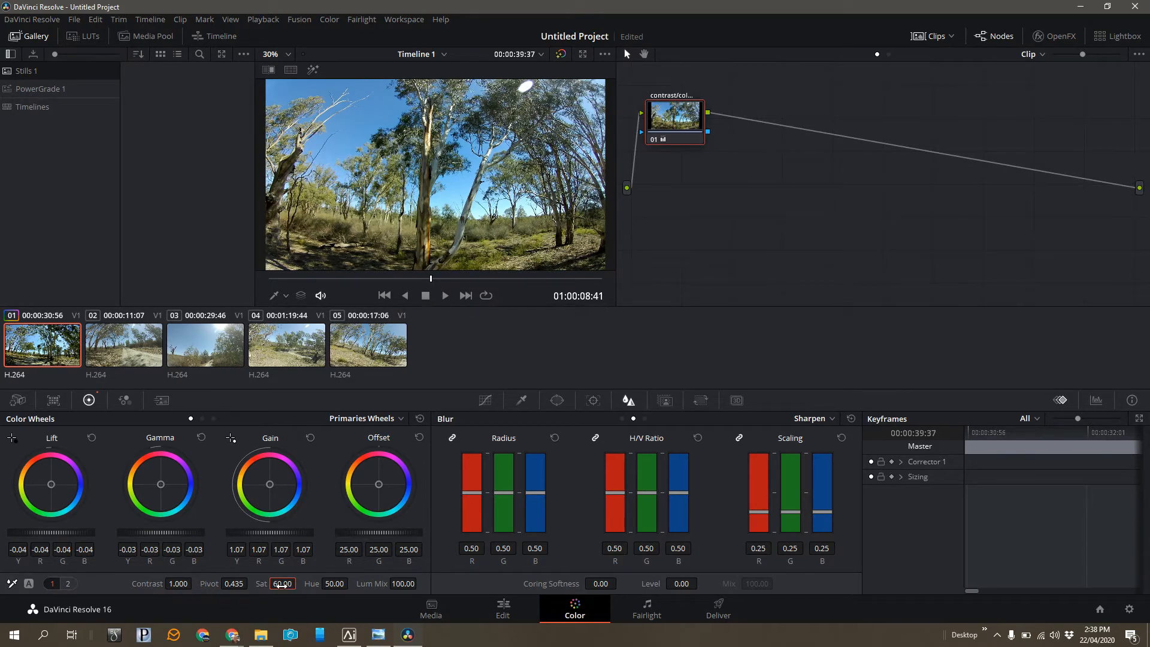
pyautogui.click(281, 584)
pyautogui.write('50')
pyautogui.press('Return')
pyautogui.moveTo(284, 585); pyautogui.dragTo(280, 584)
# - Add a serial node after the contrast/colour node and label it "Sharpen"
pyautogui.rightClick(683, 122)
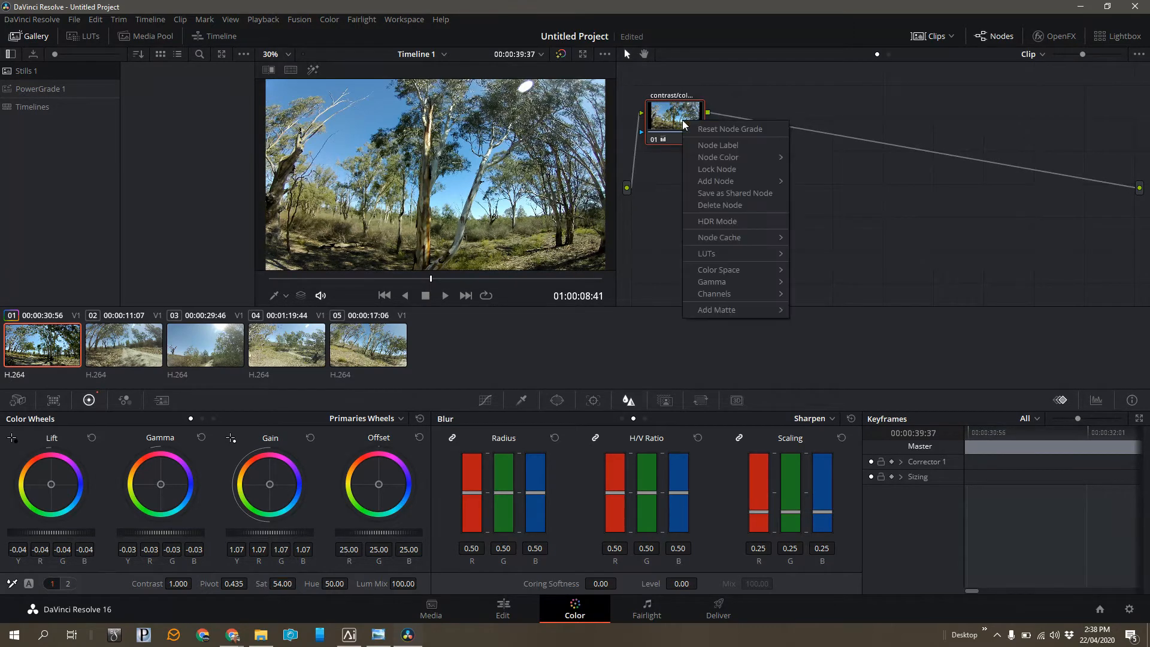
pyautogui.moveTo(717, 182)
pyautogui.click(820, 184)
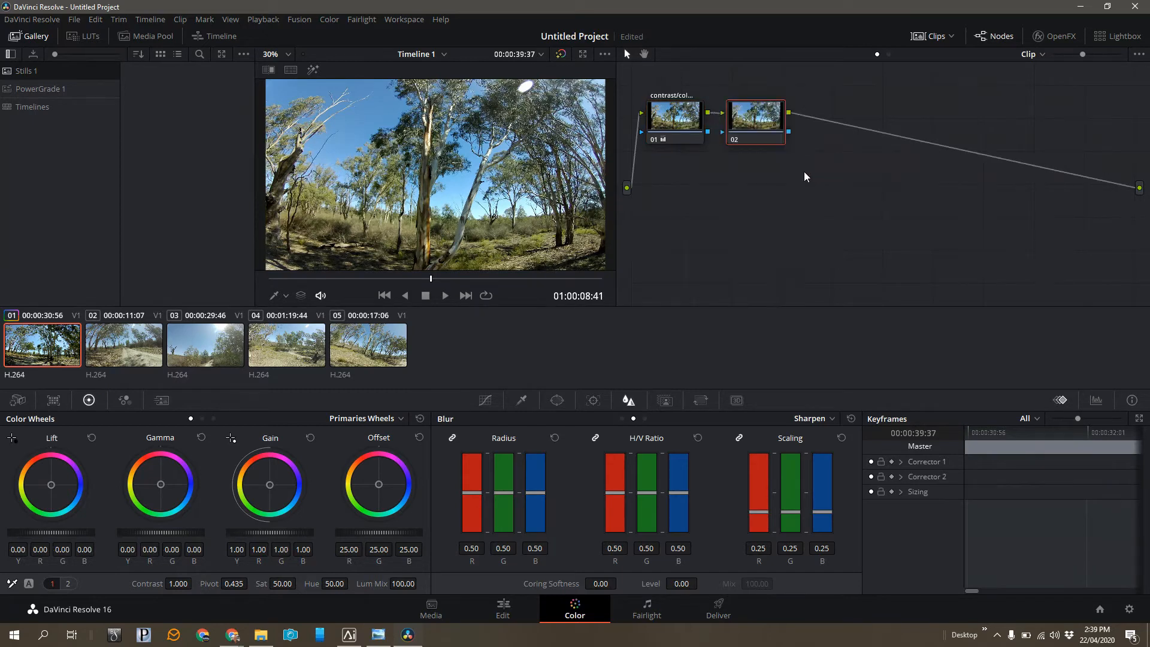
pyautogui.rightClick(763, 127)
pyautogui.click(786, 149)
pyautogui.write('Sharpen')
# - Sharpen the first clip on the new node by setting the Sharpen radius to 0.47 for all channels
pyautogui.click(630, 401)
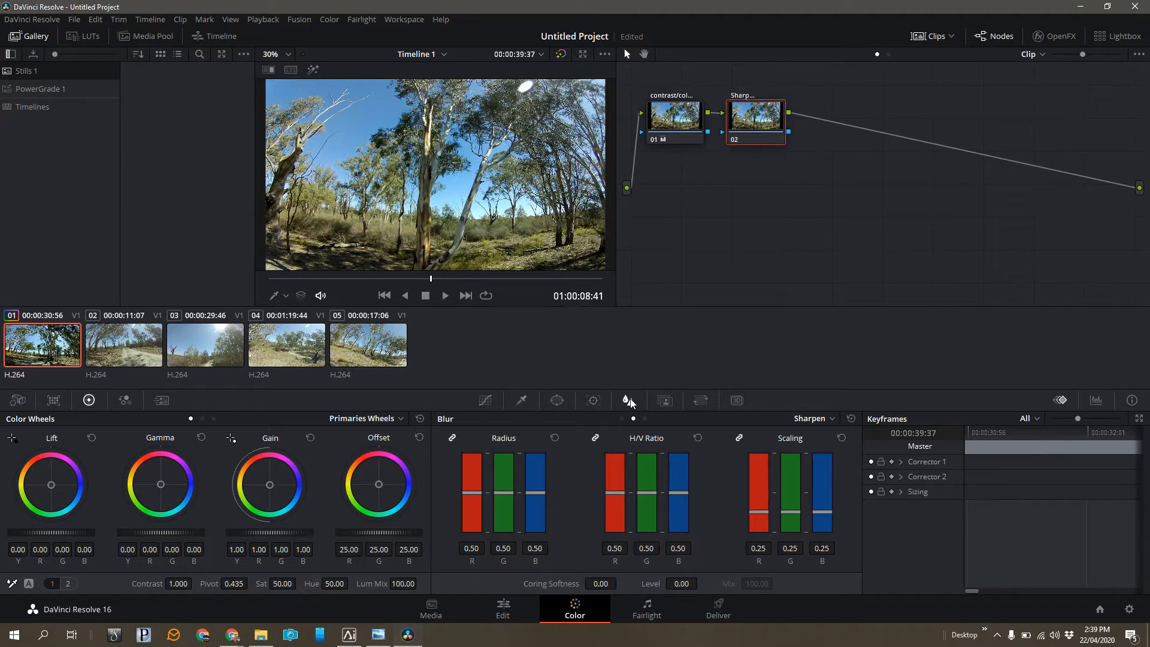
pyautogui.click(834, 419)
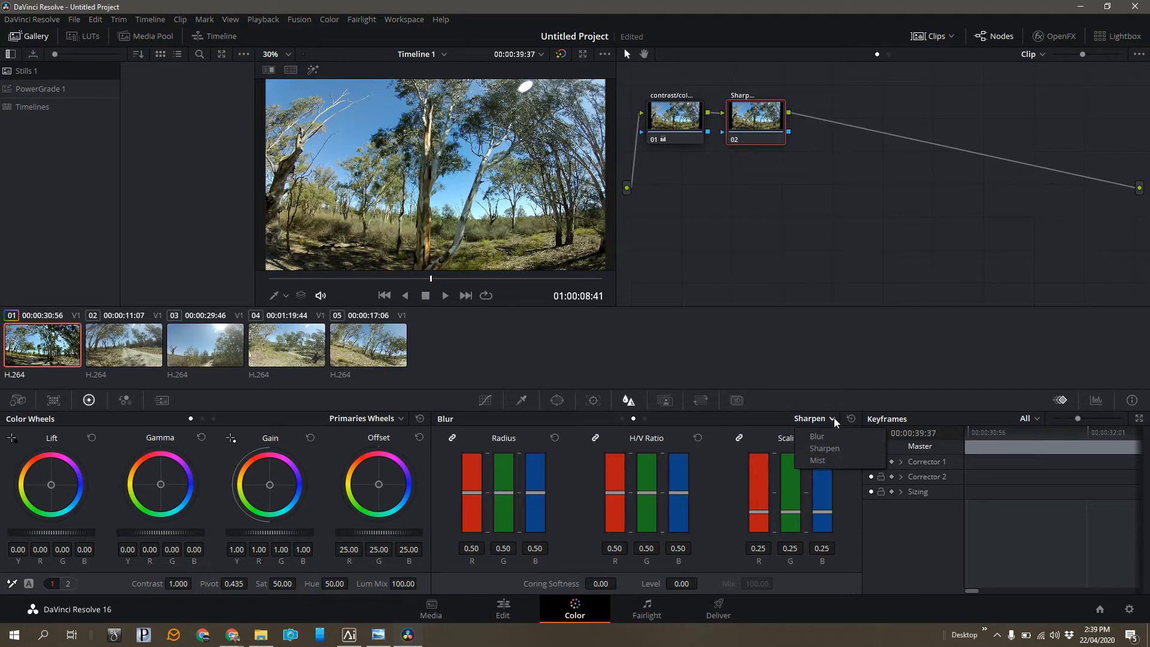
pyautogui.click(824, 398)
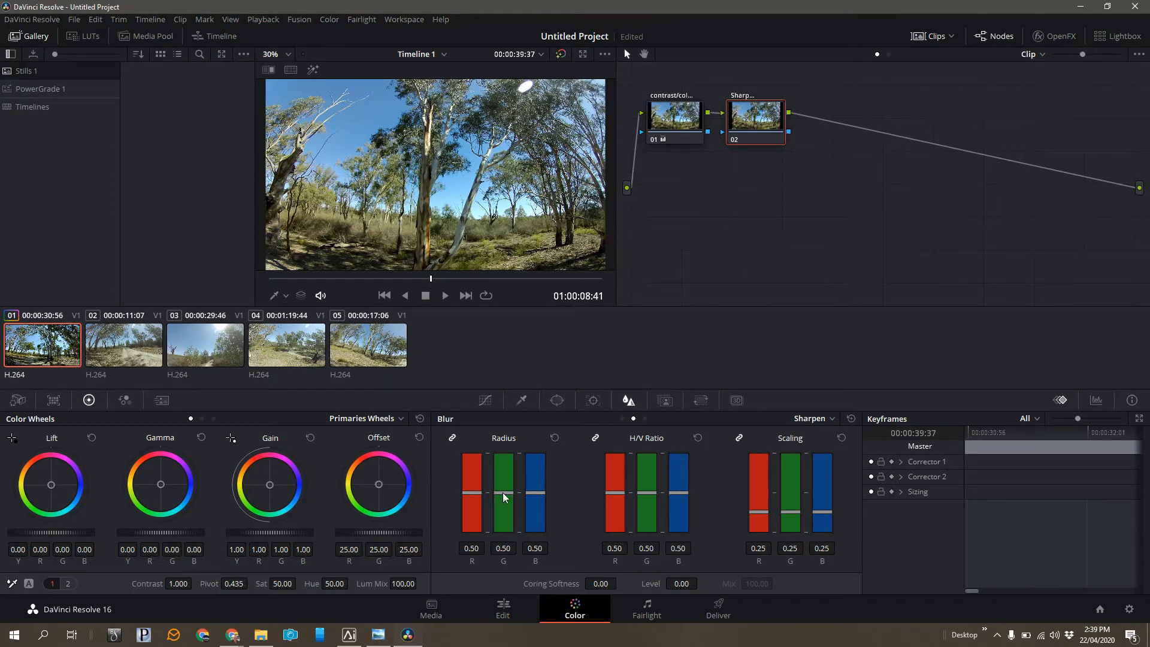
pyautogui.moveTo(503, 497); pyautogui.dragTo(504, 498)
pyautogui.doubleClick(504, 497)
pyautogui.hotkey('ctrl', 'z')
pyautogui.scroll(-3, 497, 498)
pyautogui.scroll(3, 498, 499)
# - Grab a still of the graded first clip and apply its grade to clips 02 through 05
pyautogui.rightClick(429, 161)
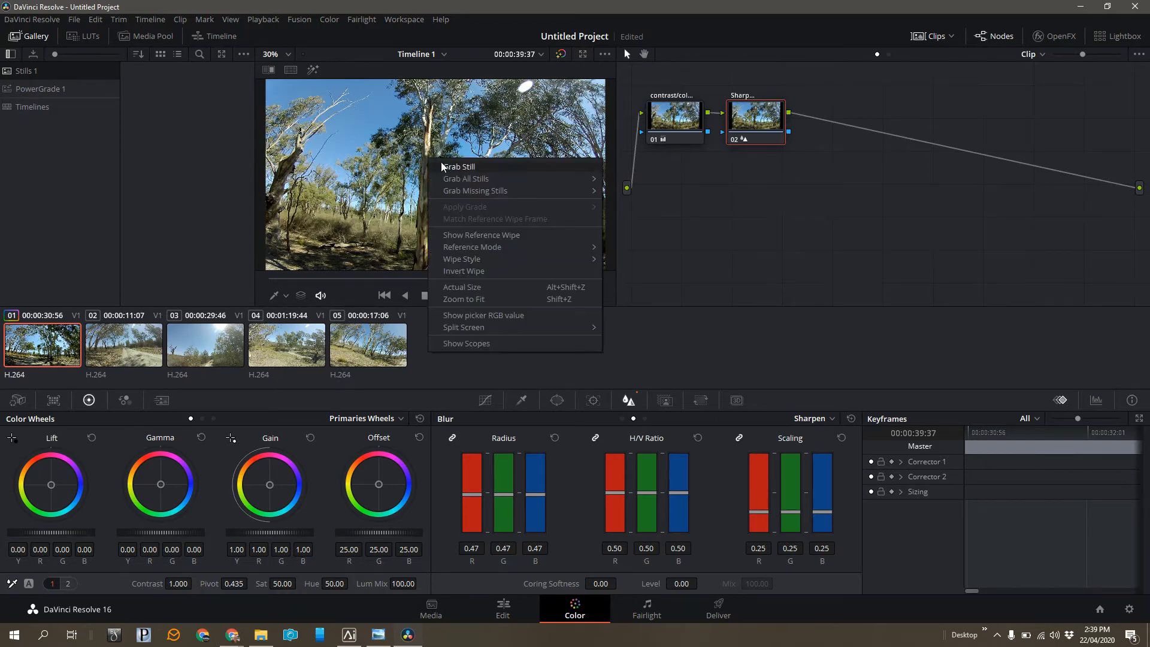
pyautogui.click(449, 167)
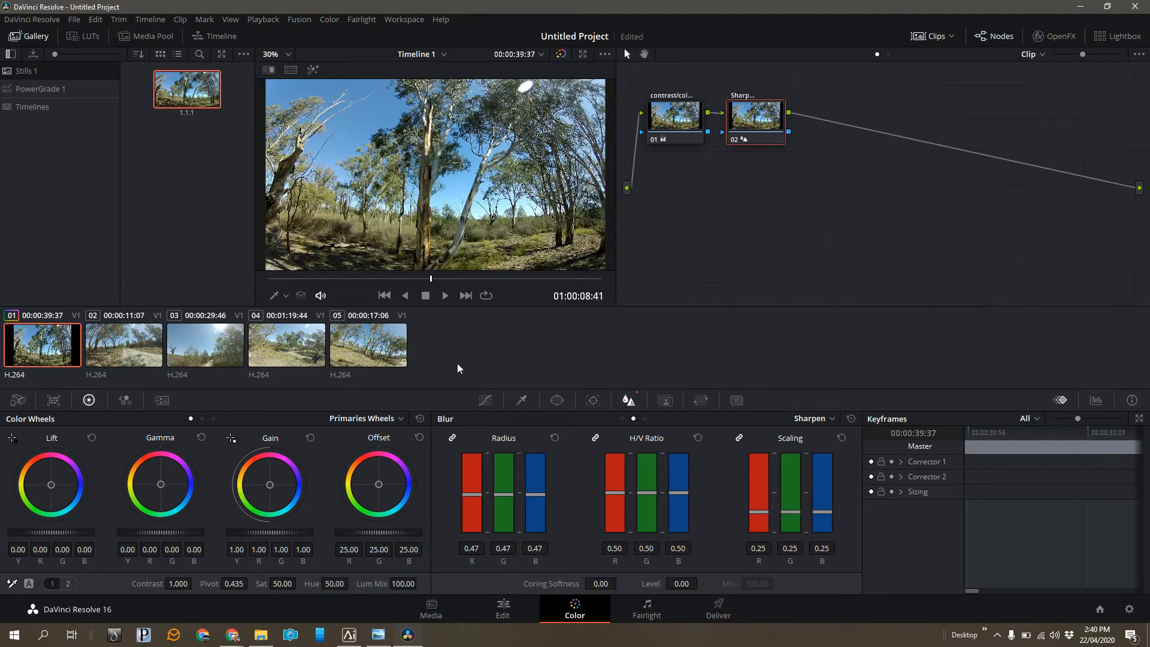
pyautogui.click(349, 341)
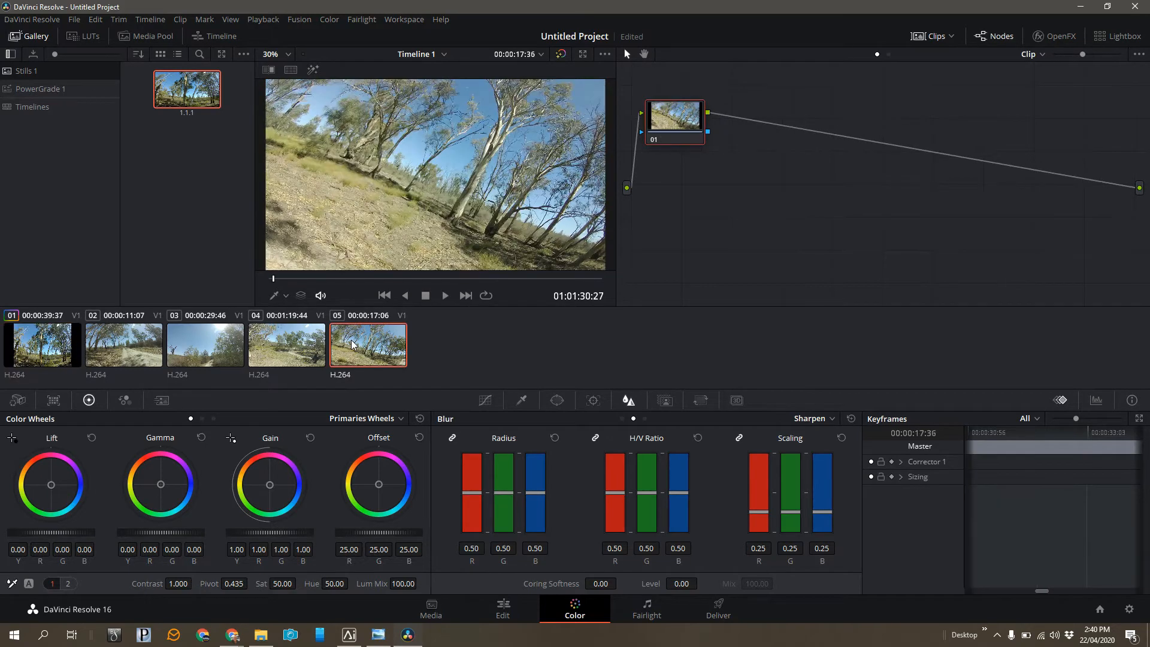
pyautogui.keyDown('shift'); pyautogui.click(147, 353); pyautogui.keyUp('shift')
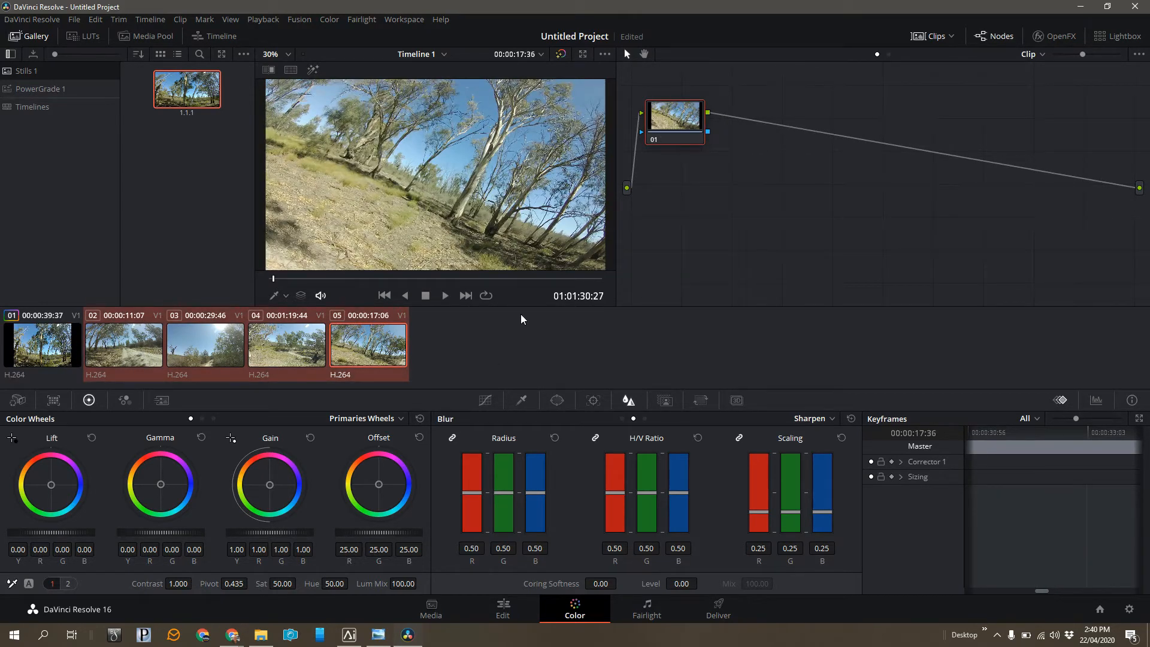
pyautogui.rightClick(187, 94)
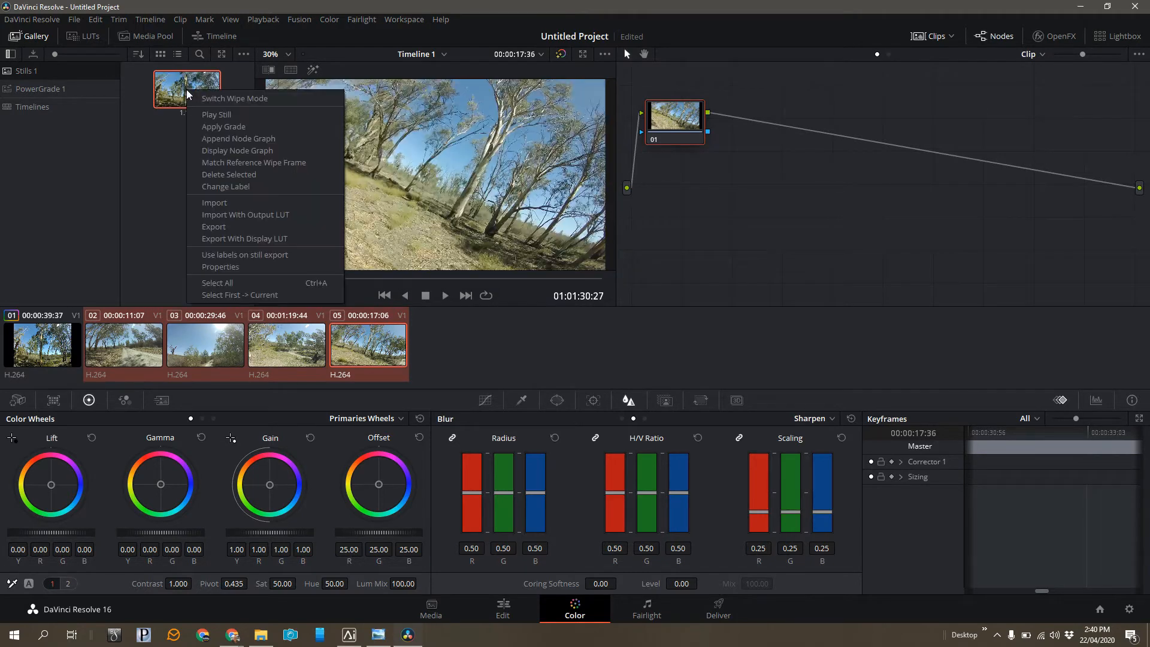
pyautogui.click(208, 127)
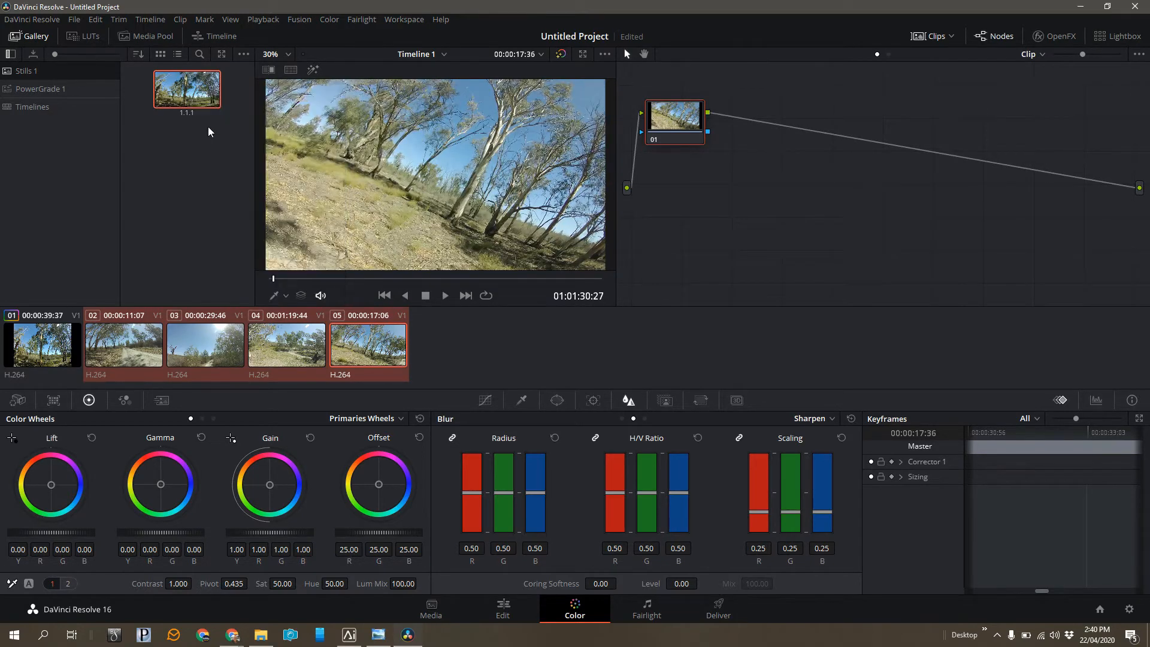
# - Review each of the five clips to check the applied grade and its two nodes
pyautogui.click(400, 356)
pyautogui.click(289, 356)
pyautogui.click(180, 358)
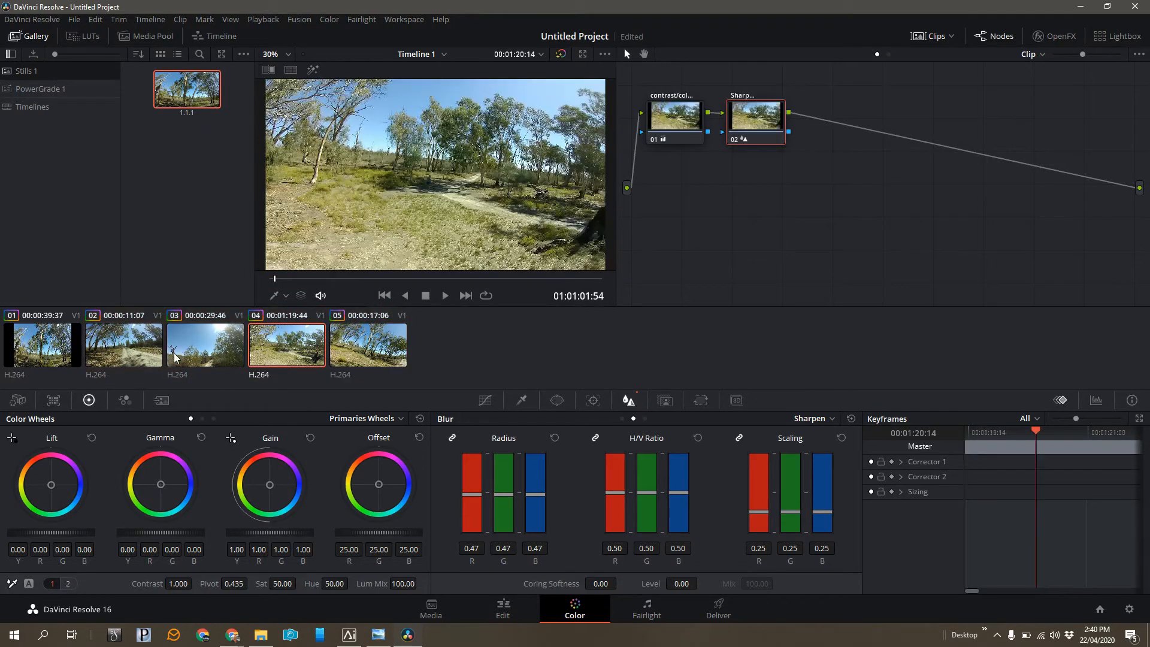
pyautogui.click(111, 359)
pyautogui.click(191, 357)
pyautogui.click(273, 351)
pyautogui.click(337, 349)
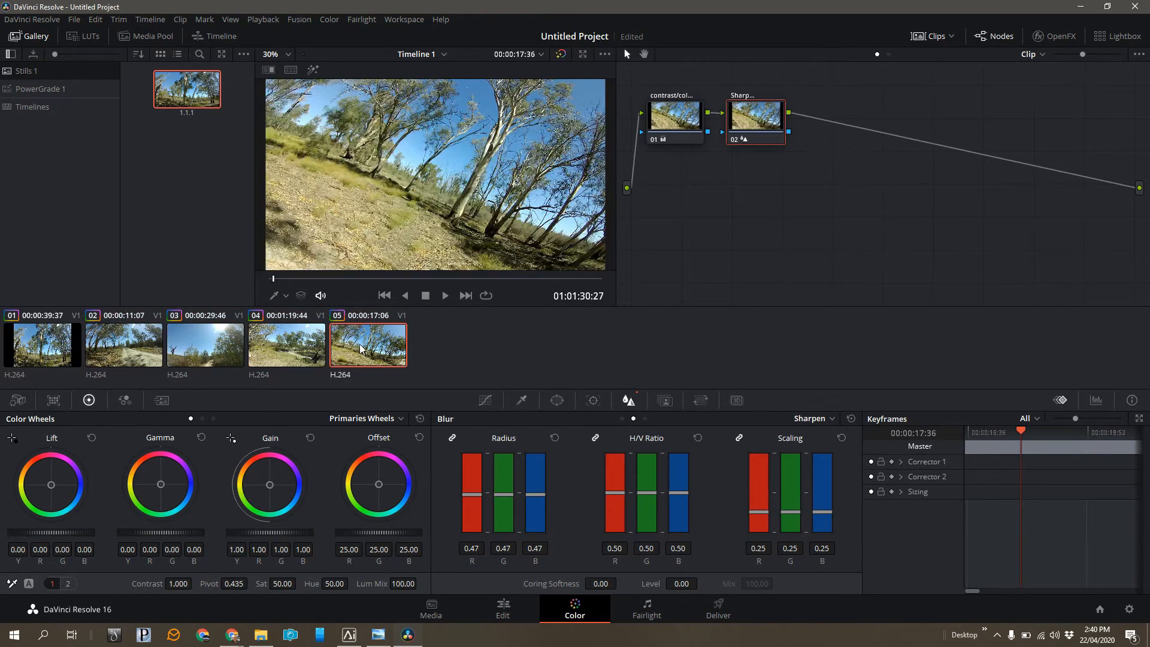
pyautogui.click(302, 349)
pyautogui.click(210, 354)
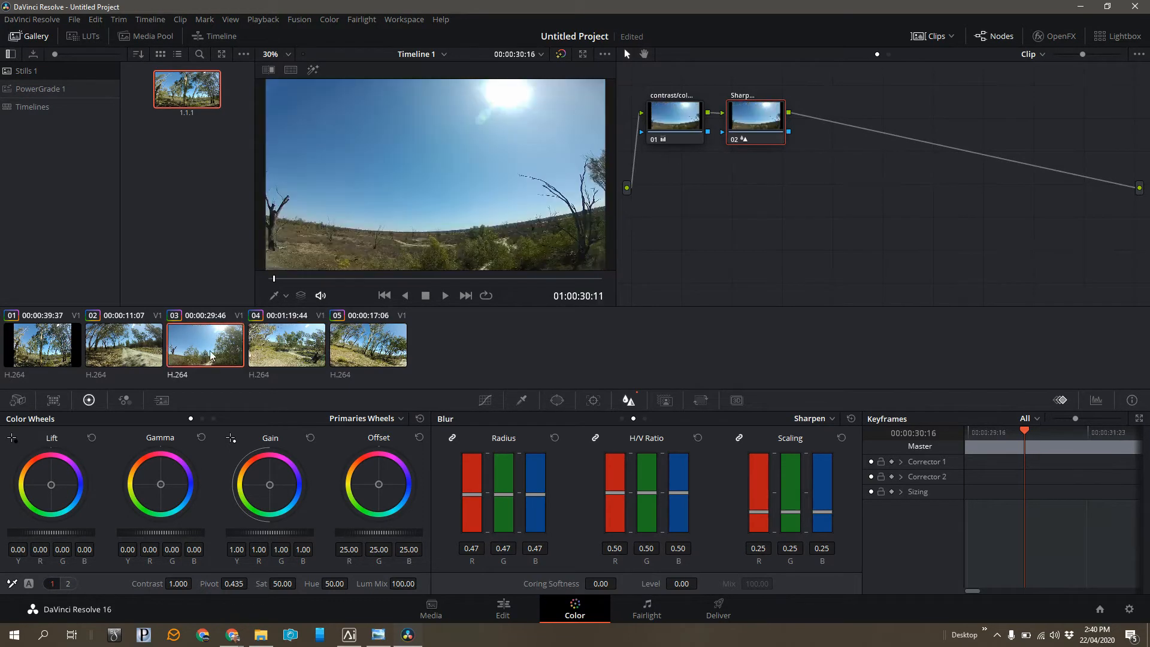
pyautogui.click(90, 357)
pyautogui.click(35, 349)
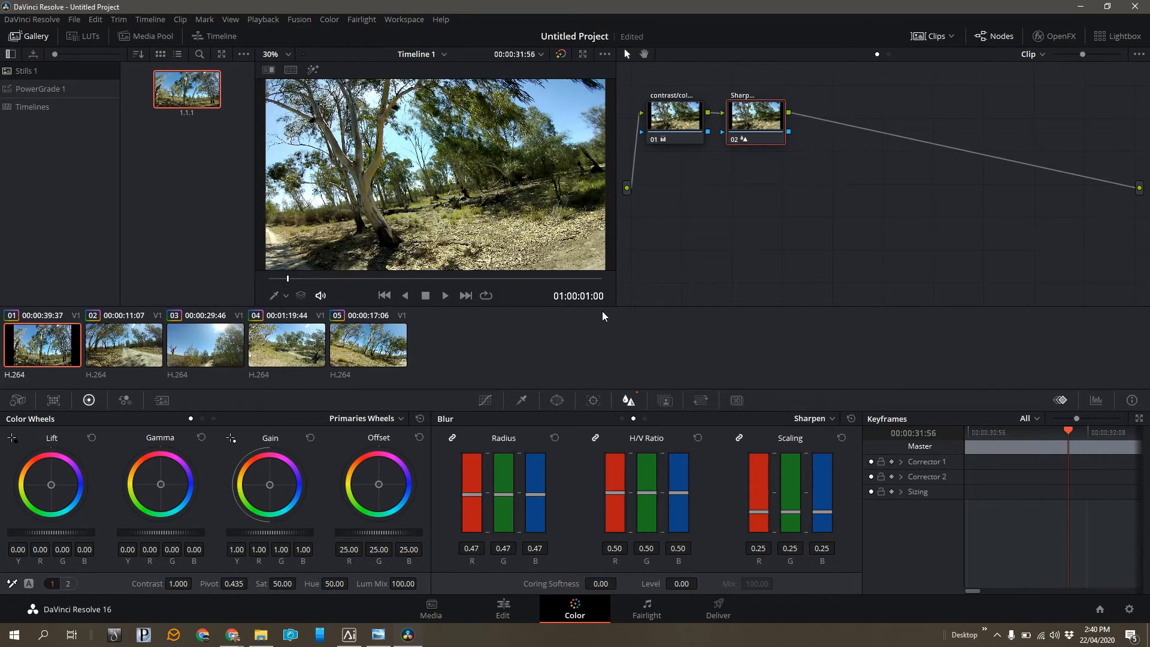
# - Look at the Fairlight and Media pages, then return to editing and scrub the timeline to its end at 01:02:05:10
pyautogui.click(652, 611)
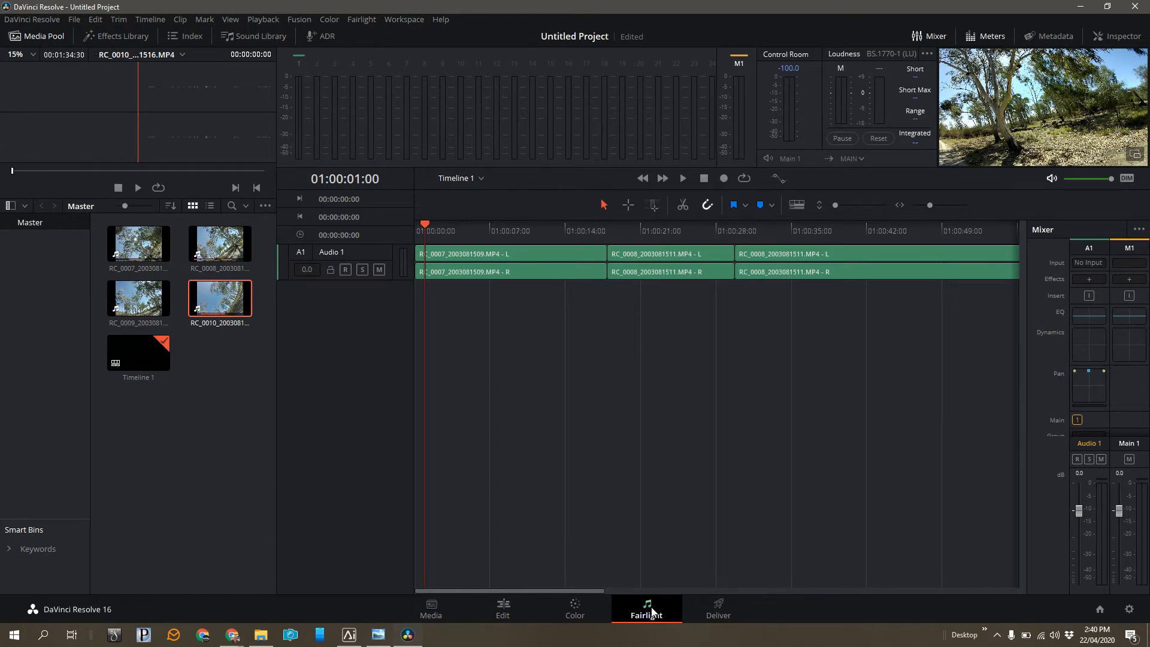
pyautogui.click(431, 611)
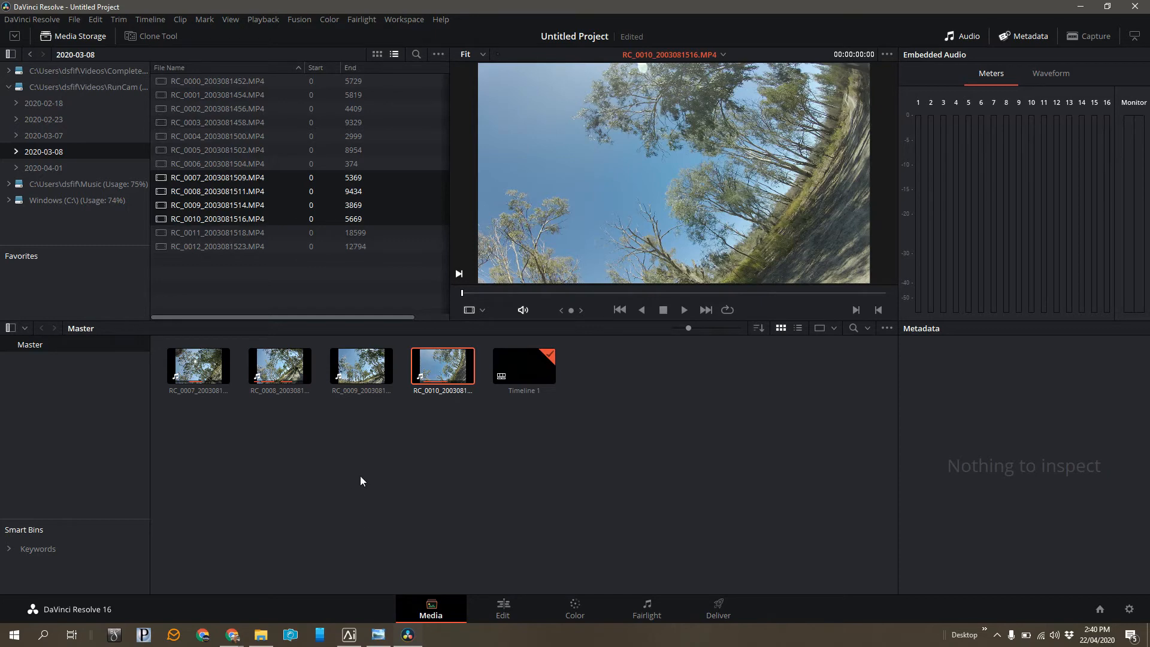
pyautogui.click(503, 608)
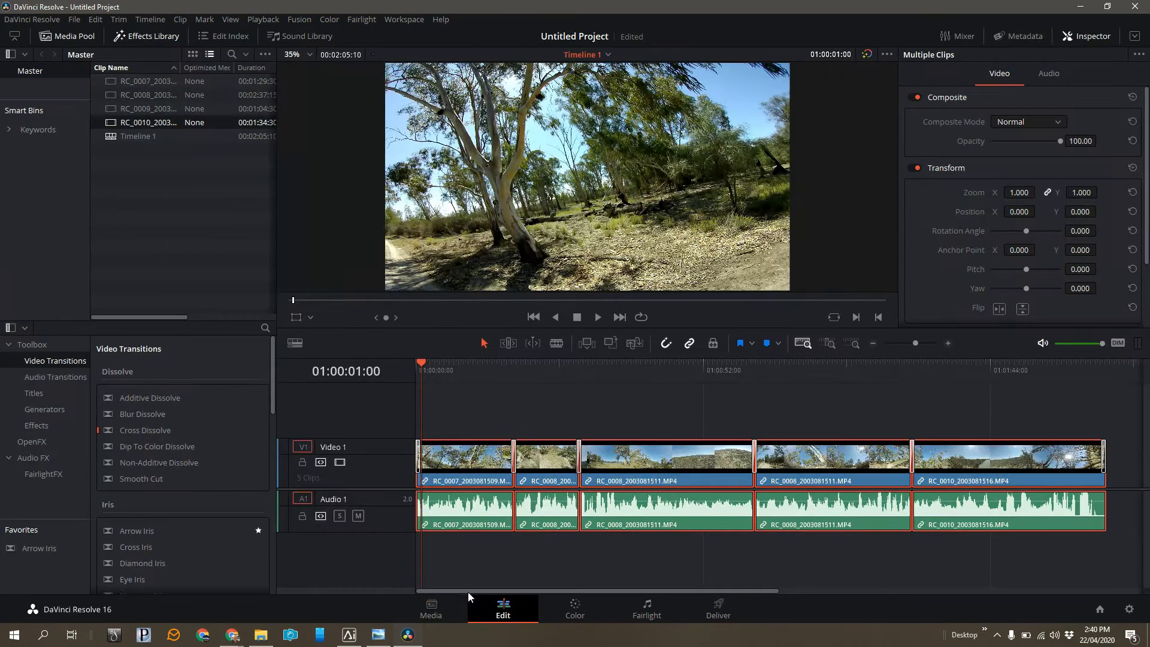
pyautogui.moveTo(421, 364); pyautogui.dragTo(1116, 369)
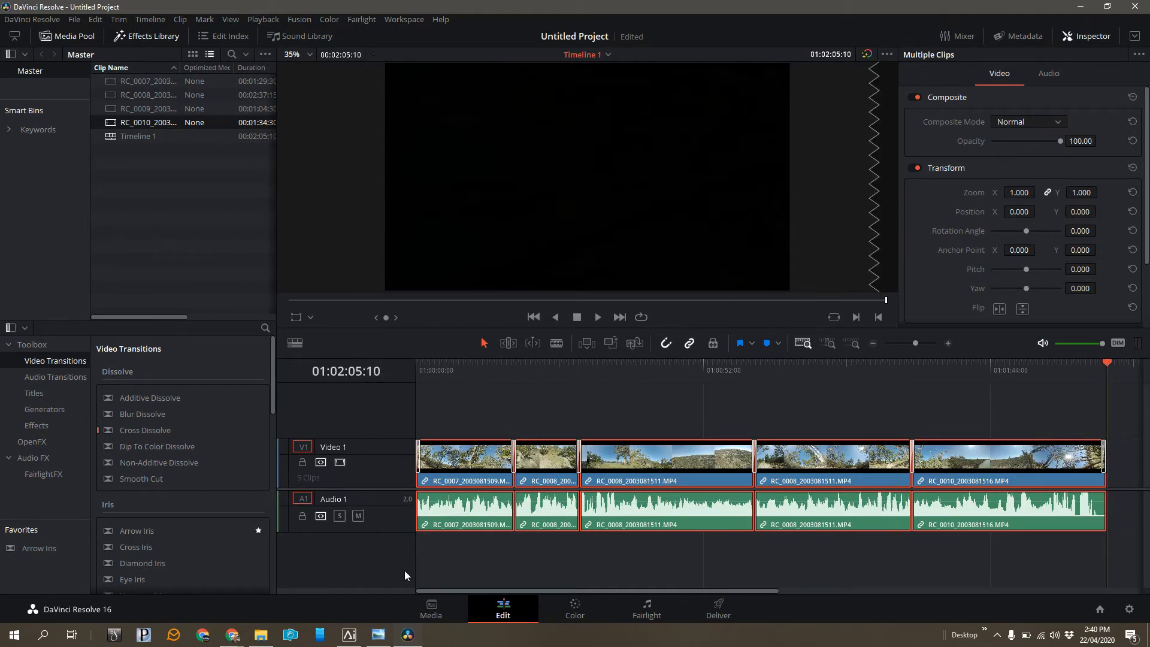
# - Switch to File Explorer, open the Rotor Riot folder inside FPV Music, and sort its tracks by length, shortest first
pyautogui.click(258, 637)
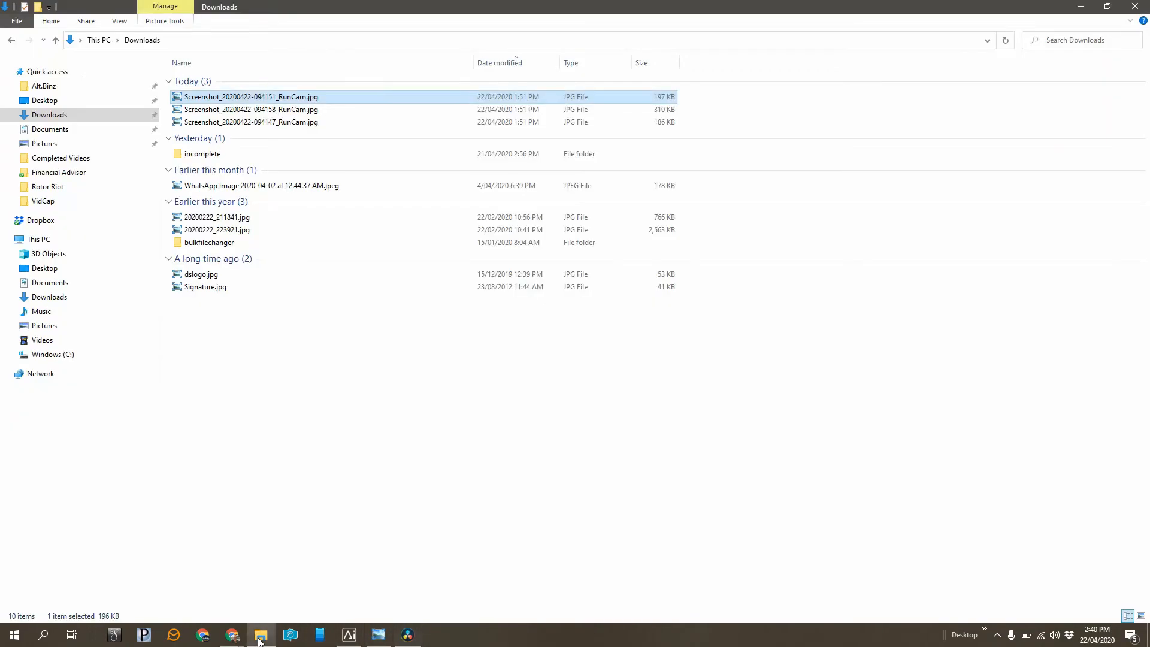
pyautogui.click(42, 311)
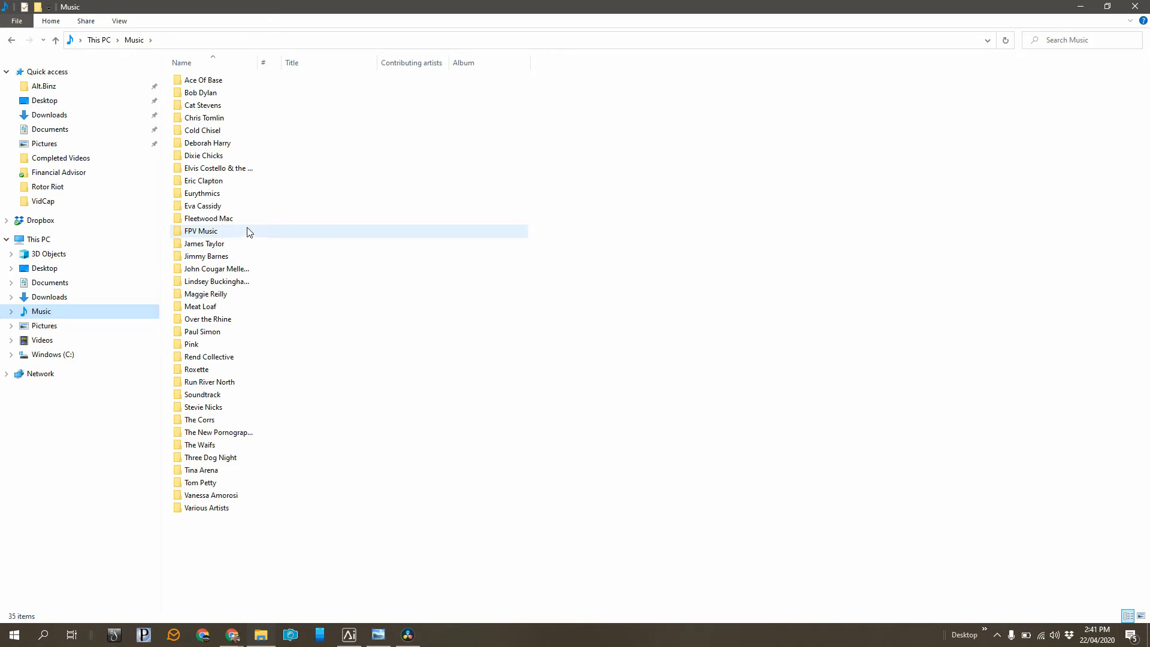
pyautogui.doubleClick(192, 233)
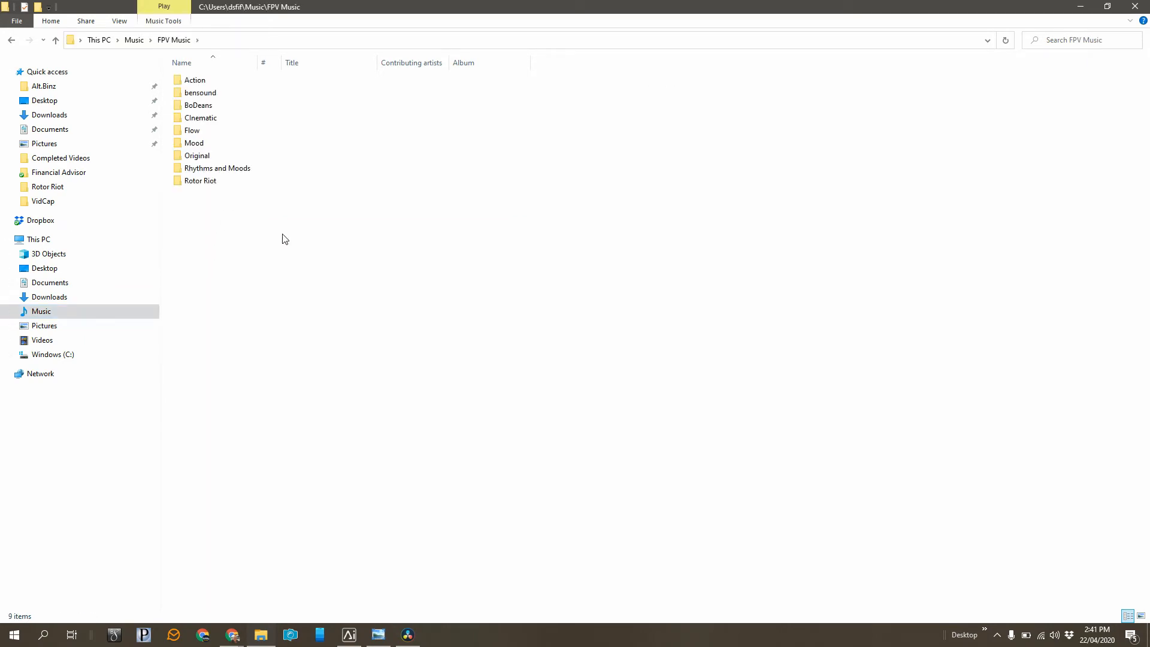
pyautogui.doubleClick(188, 181)
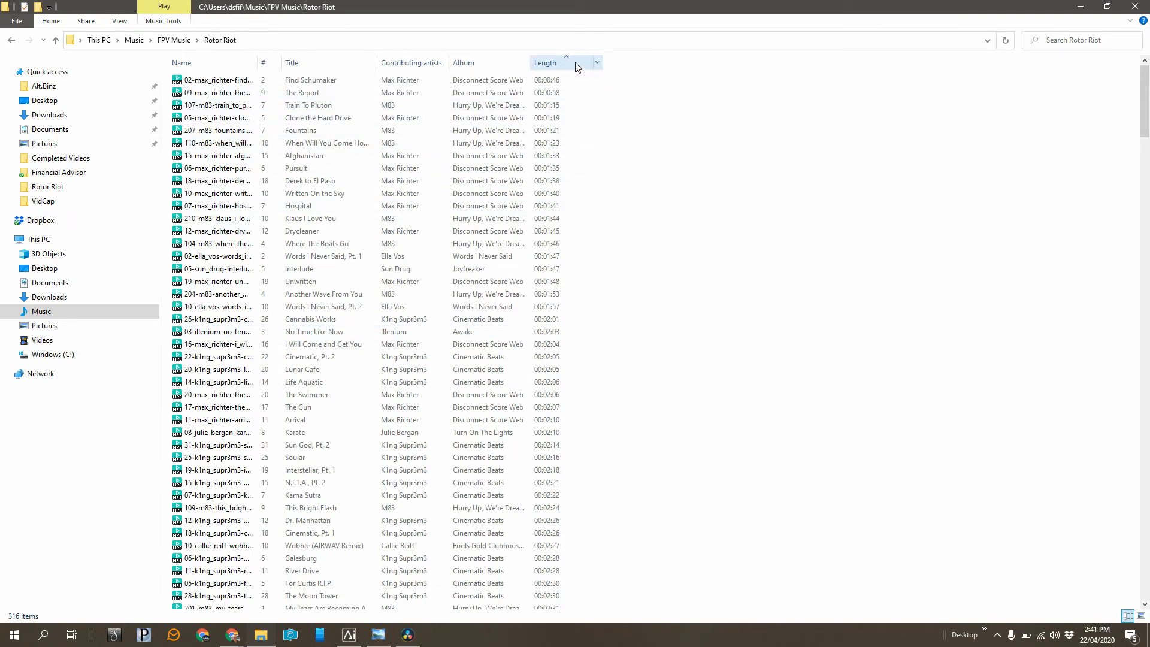
pyautogui.click(576, 64)
pyautogui.click(575, 63)
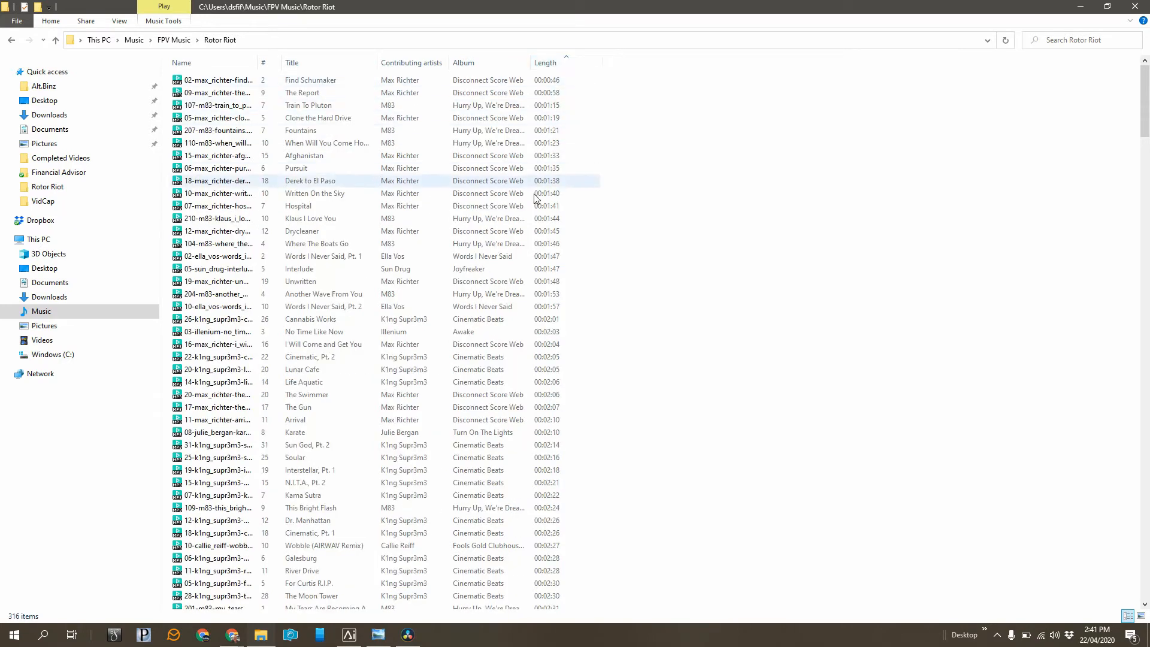
pyautogui.scroll(-1, 533, 257)
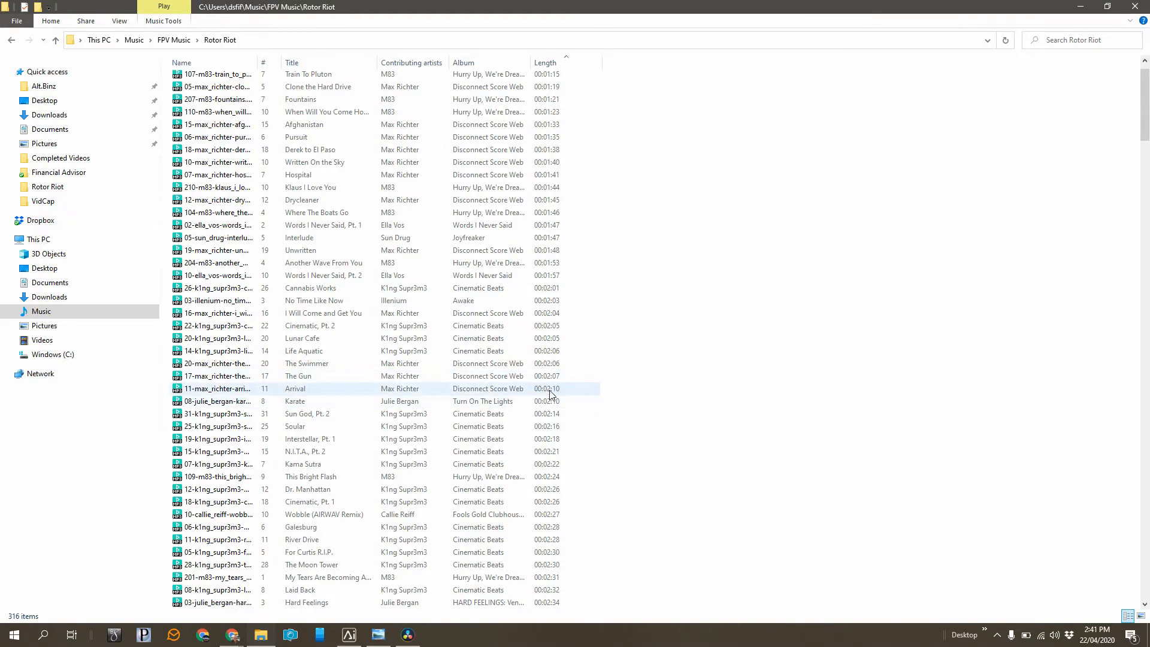
# - Preview the track The Gun, skipping ahead to 00:00:35, and close the player
pyautogui.doubleClick(306, 378)
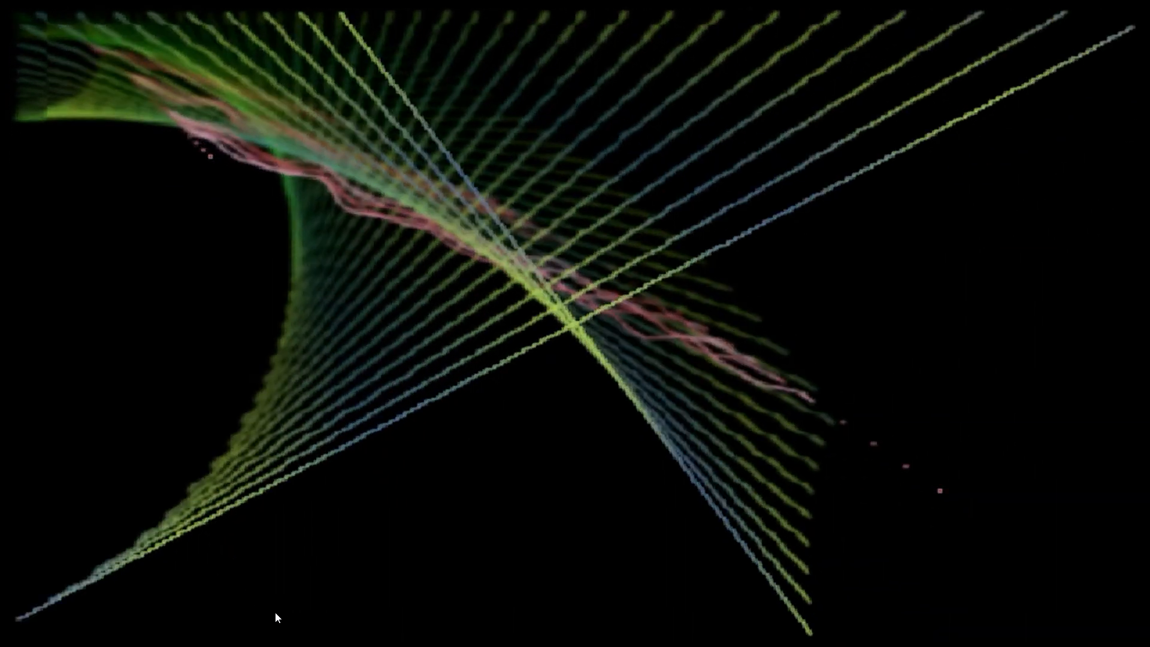
pyautogui.moveTo(244, 641)
pyautogui.click(203, 639)
pyautogui.click(363, 639)
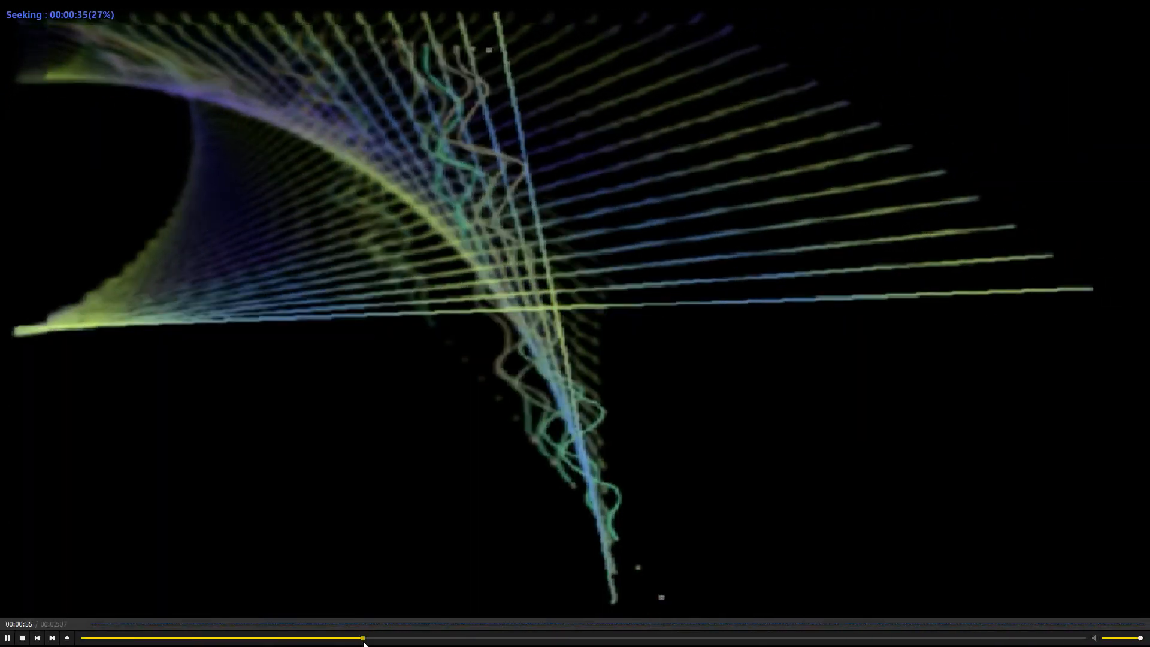
pyautogui.click(1134, 9)
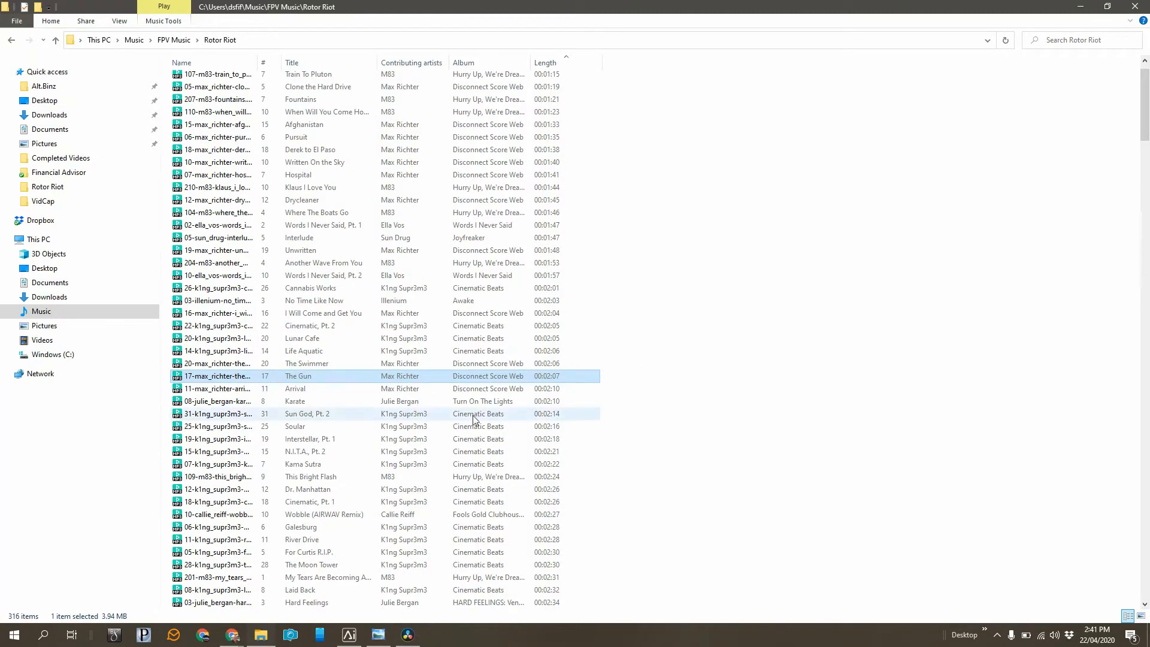
# - Preview the track The Swimmer, skipping ahead to 00:00:45, and close the player
pyautogui.click(298, 365)
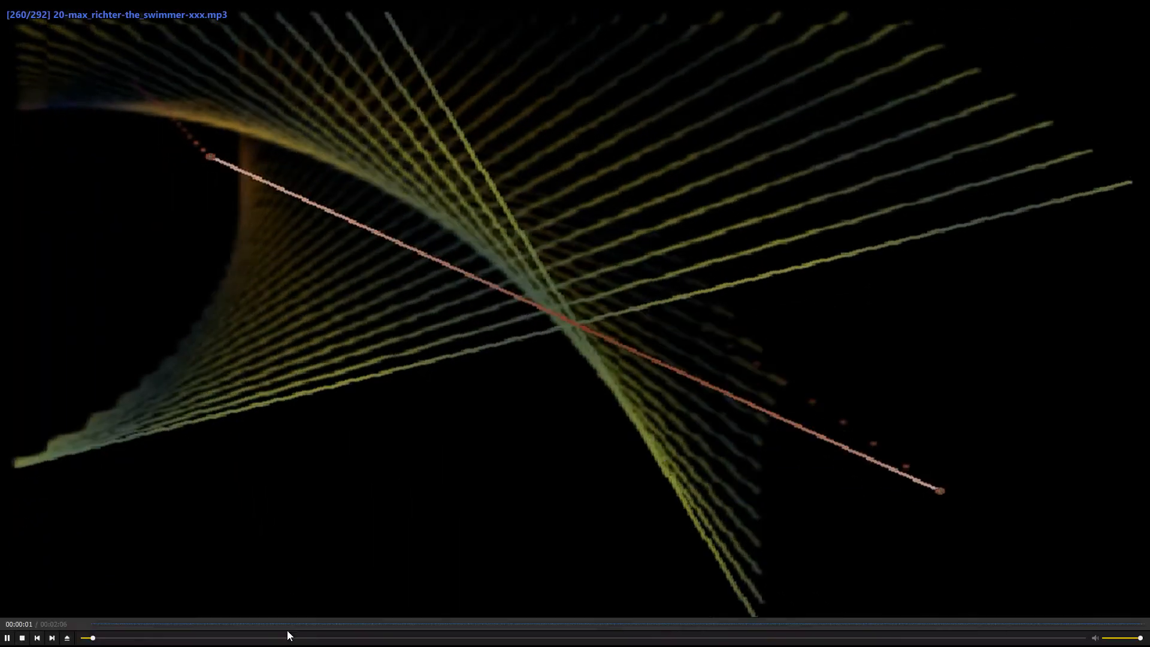
pyautogui.click(311, 638)
pyautogui.click(449, 638)
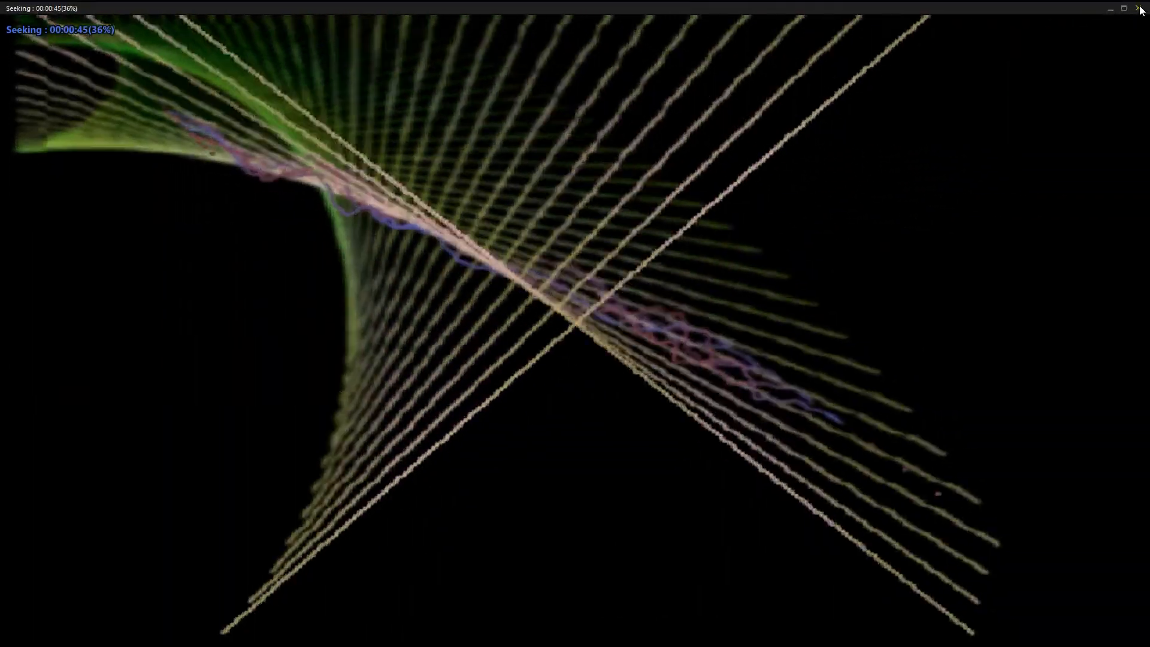
pyautogui.click(1138, 9)
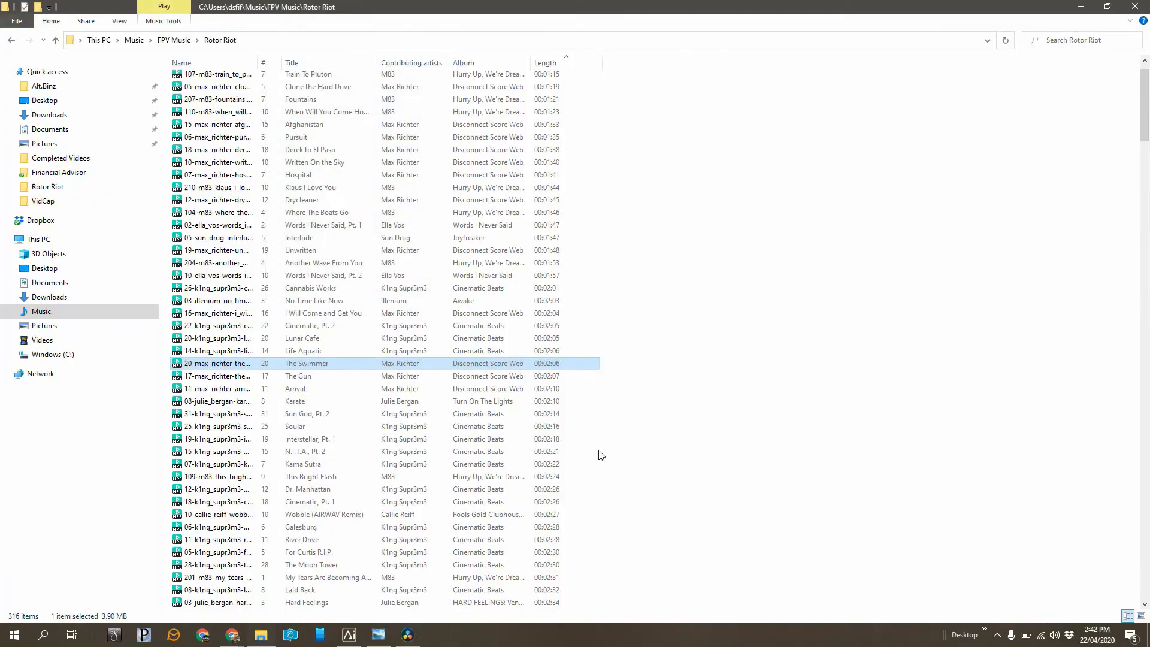
# - Preview the track Life Aquatic at a couple of points and close the player
pyautogui.doubleClick(227, 352)
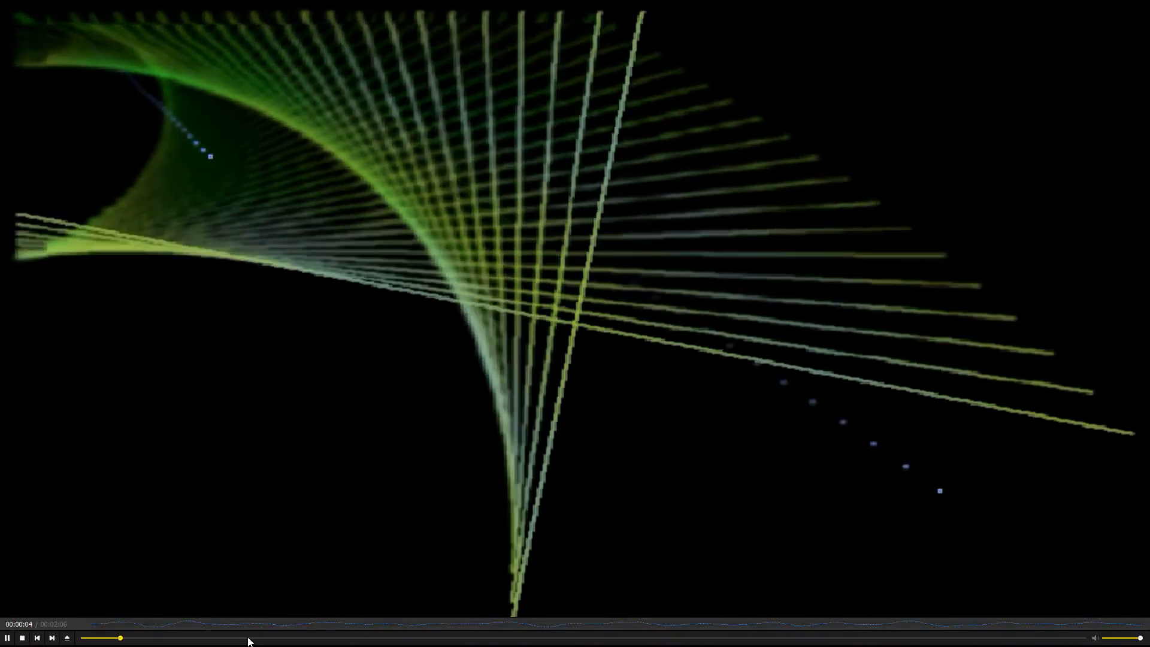
pyautogui.click(251, 638)
pyautogui.click(361, 638)
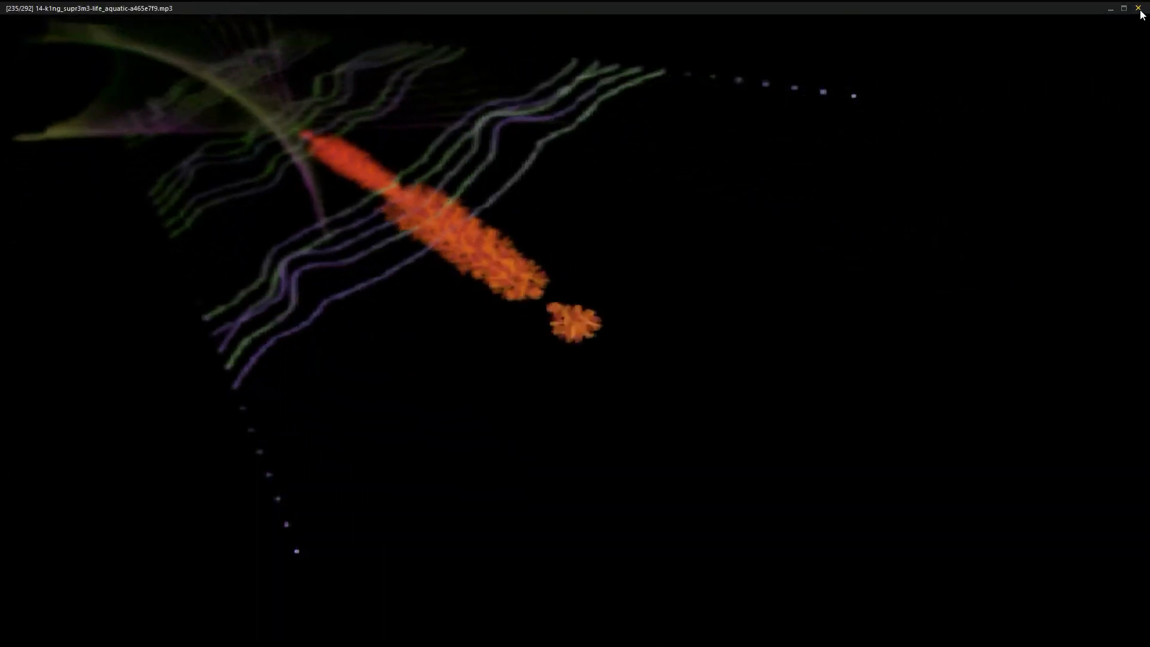
pyautogui.click(1138, 9)
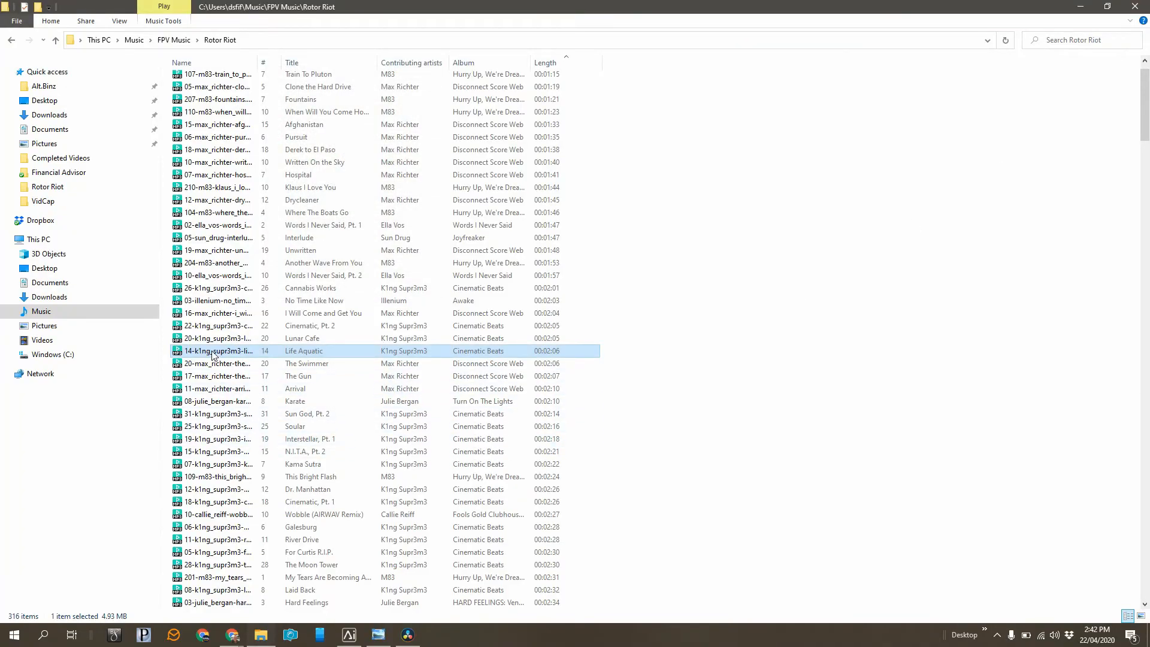
# - Preview the track Karate, skipping ahead to 00:00:39, and close the player
pyautogui.doubleClick(232, 401)
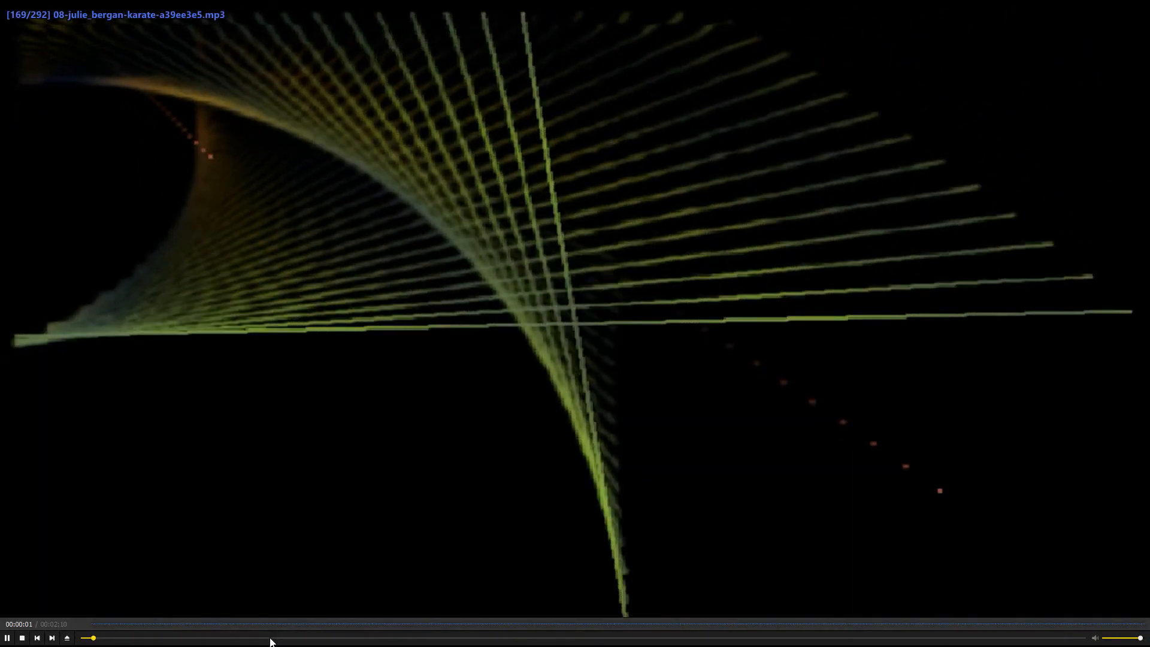
pyautogui.click(271, 638)
pyautogui.click(388, 639)
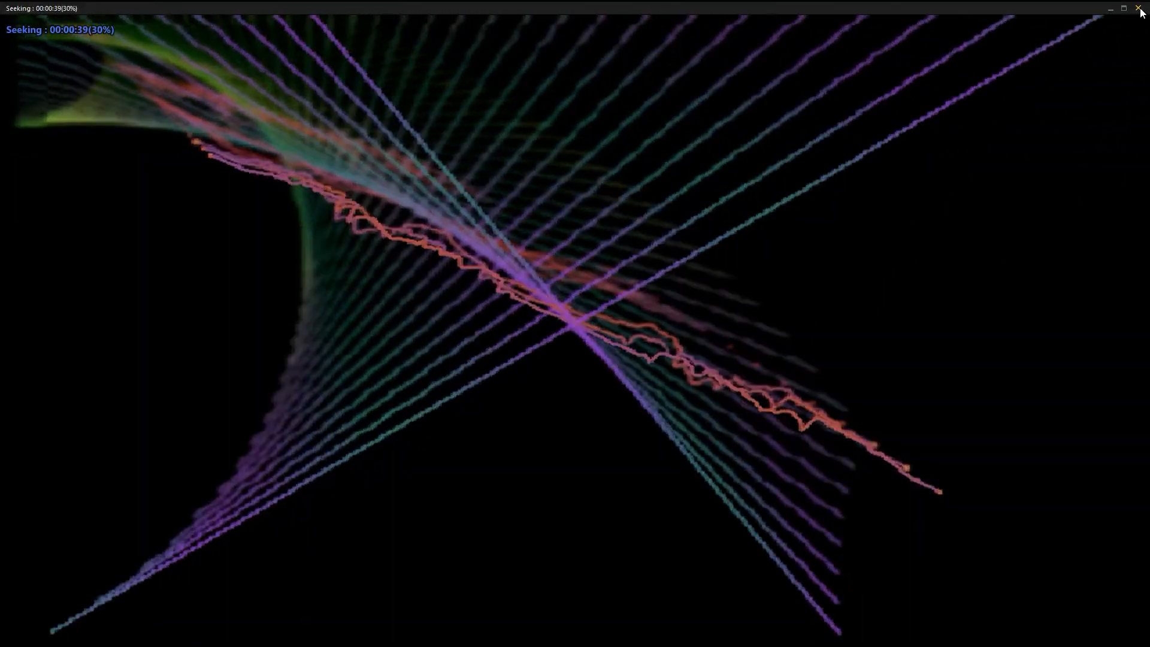
pyautogui.click(1138, 9)
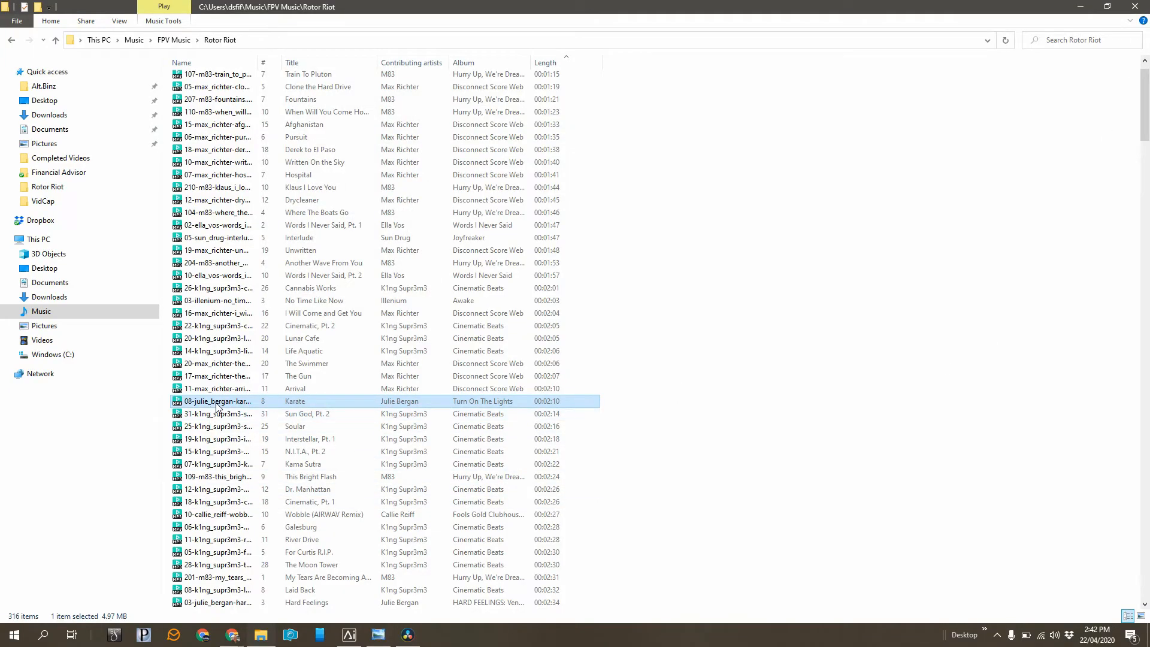
# - Import the Karate MP3 into DaVinci Resolve's media pool and place it on a new audio track at the start of the timeline
pyautogui.scroll(-1, 378, 539)
pyautogui.click(408, 635)
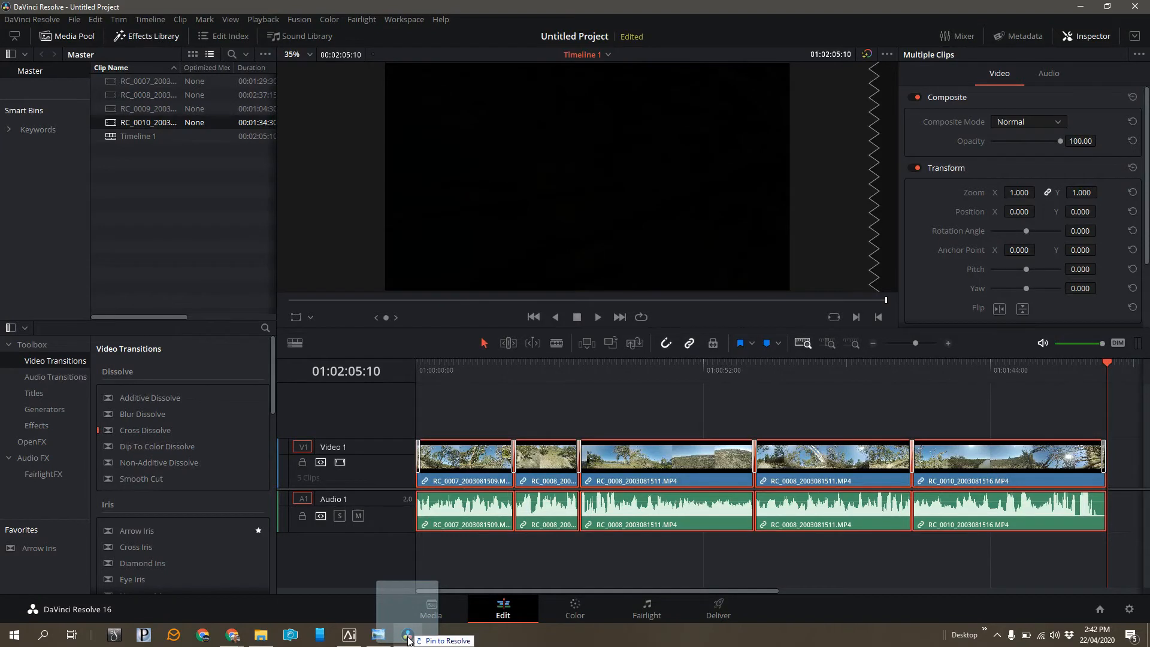
pyautogui.moveTo(408, 640); pyautogui.dragTo(167, 233)
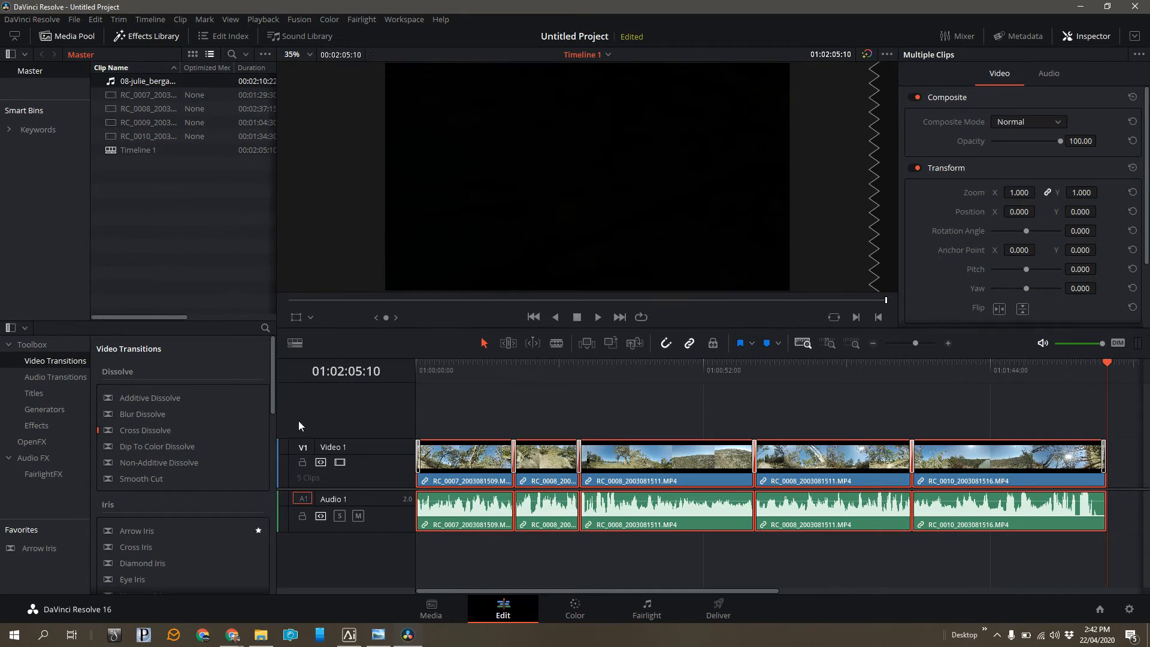
pyautogui.moveTo(143, 81); pyautogui.dragTo(418, 559)
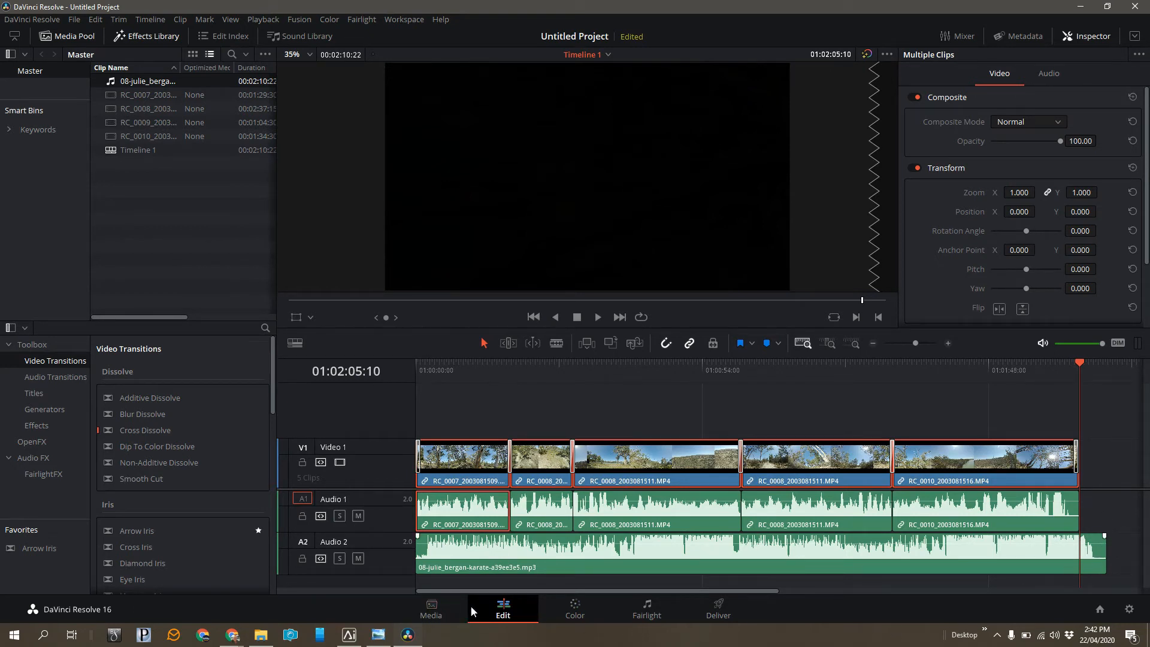
# - Play the timeline from its start on the Fairlight page and lower the Audio 1 track level to -33 dB
pyautogui.moveTo(1079, 360); pyautogui.dragTo(343, 369)
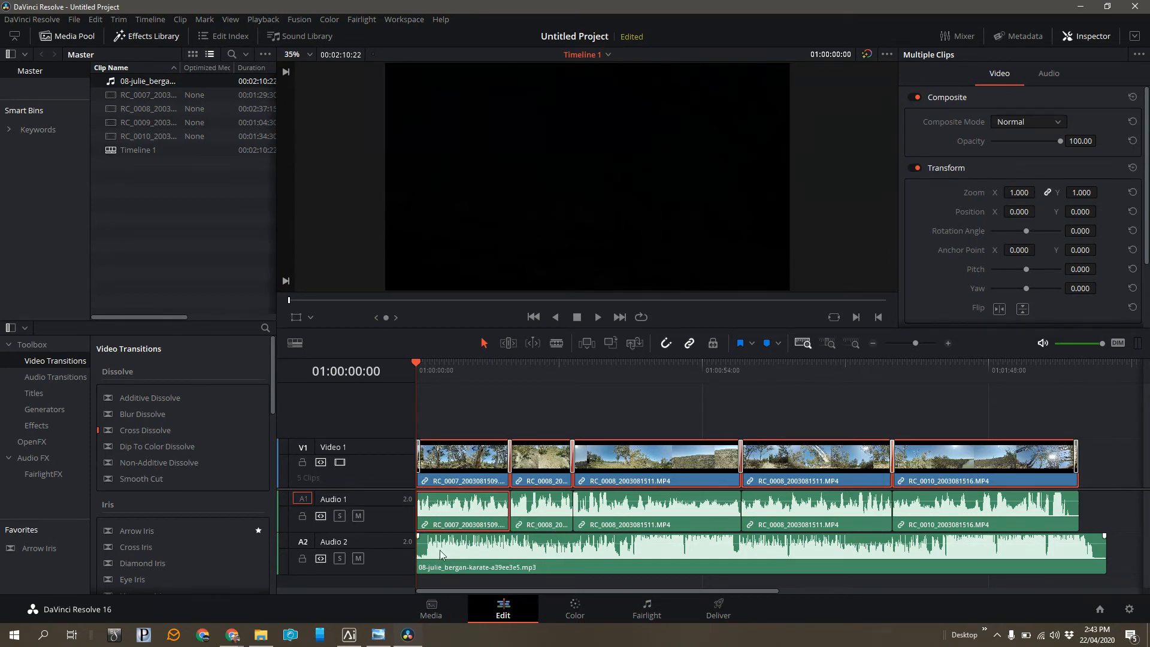
pyautogui.click(650, 610)
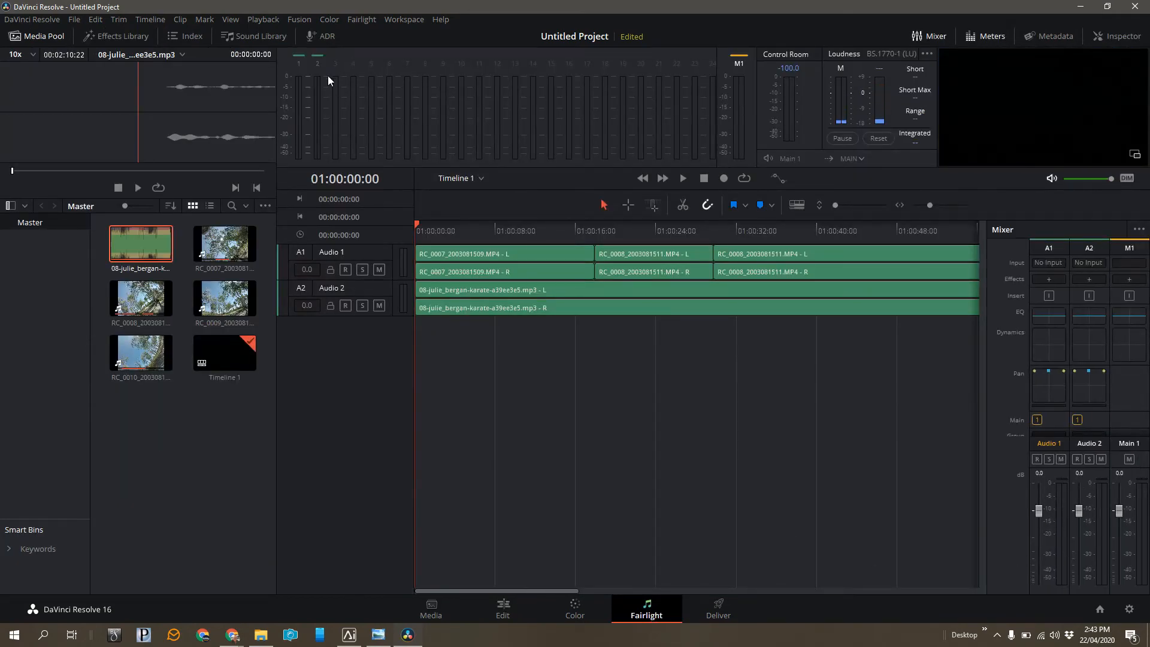
pyautogui.click(682, 178)
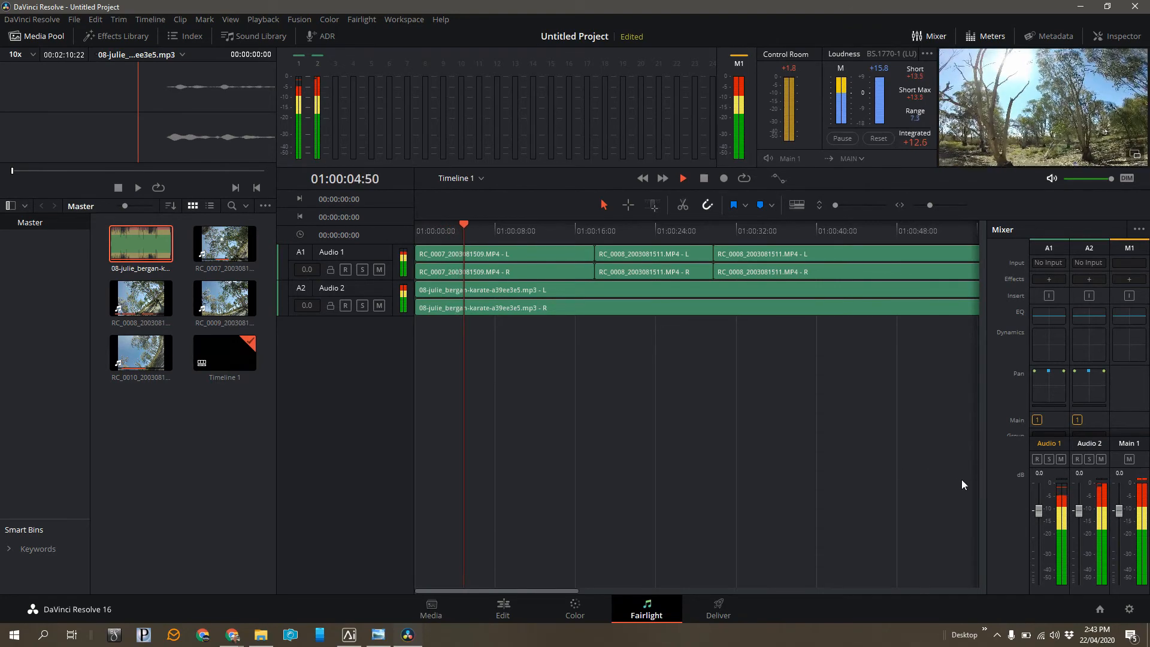
pyautogui.moveTo(1039, 511); pyautogui.dragTo(1043, 550)
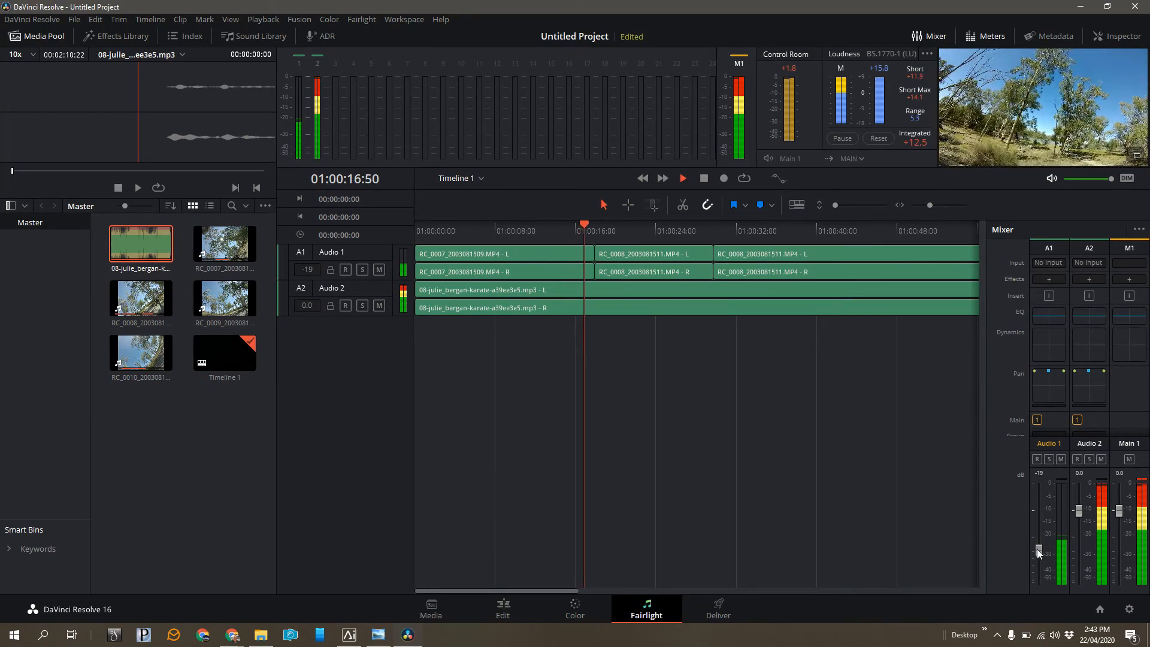
pyautogui.moveTo(1039, 552); pyautogui.dragTo(1041, 564)
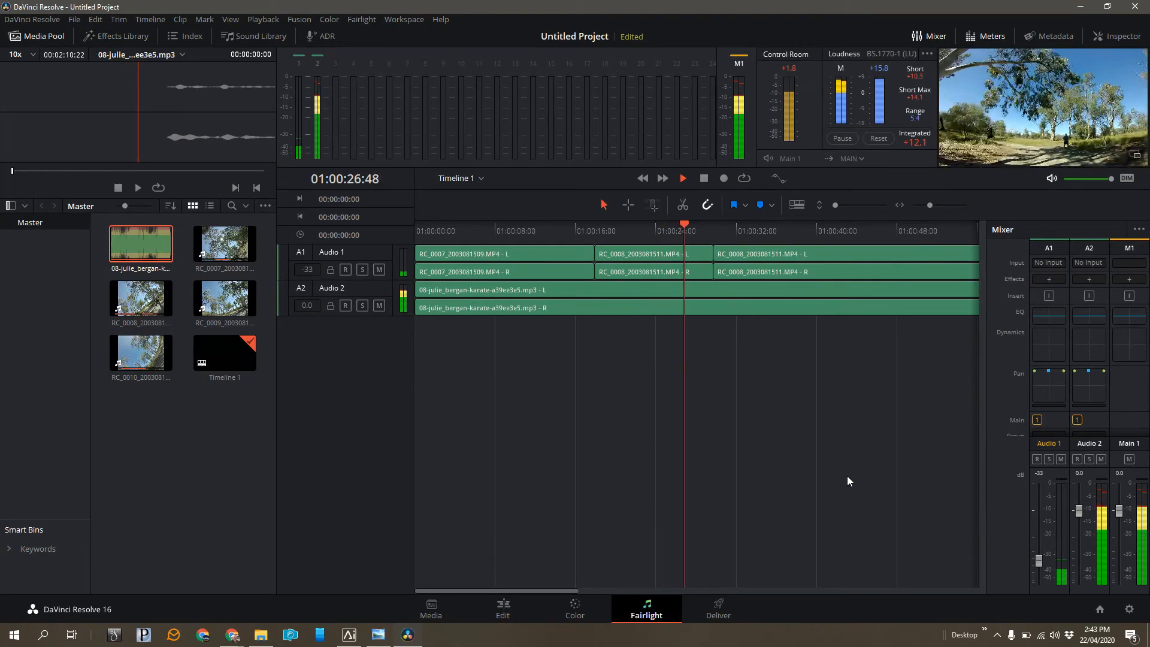
pyautogui.press('space')
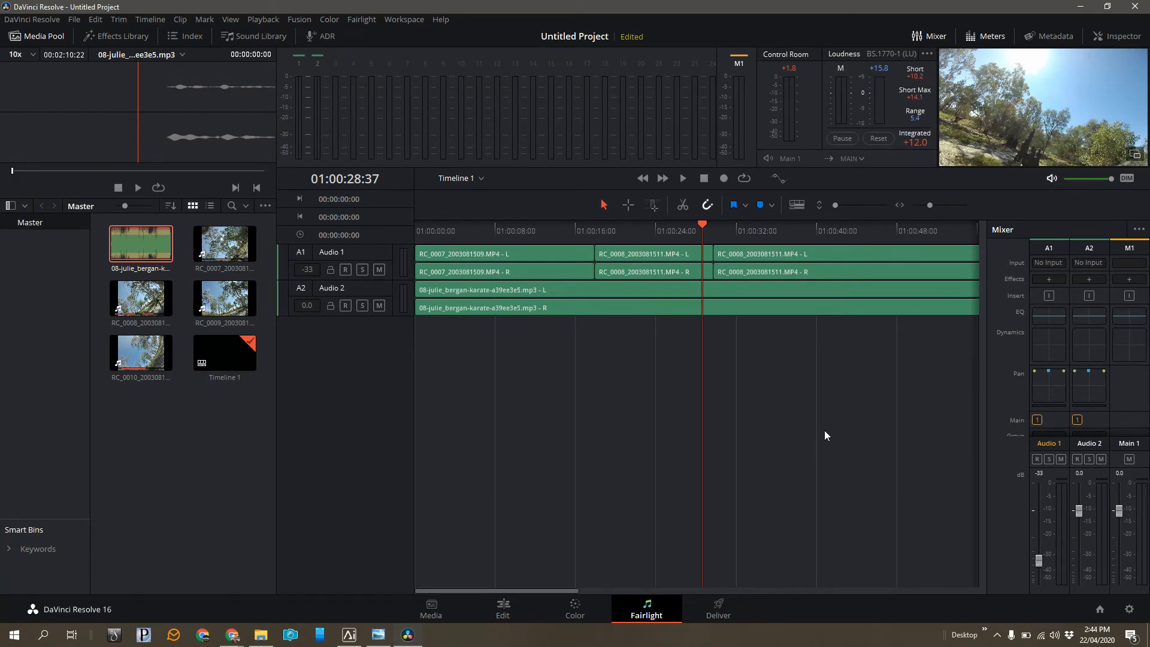
# - Go to the Deliver page and set the render filename to "testnvid"
pyautogui.click(718, 611)
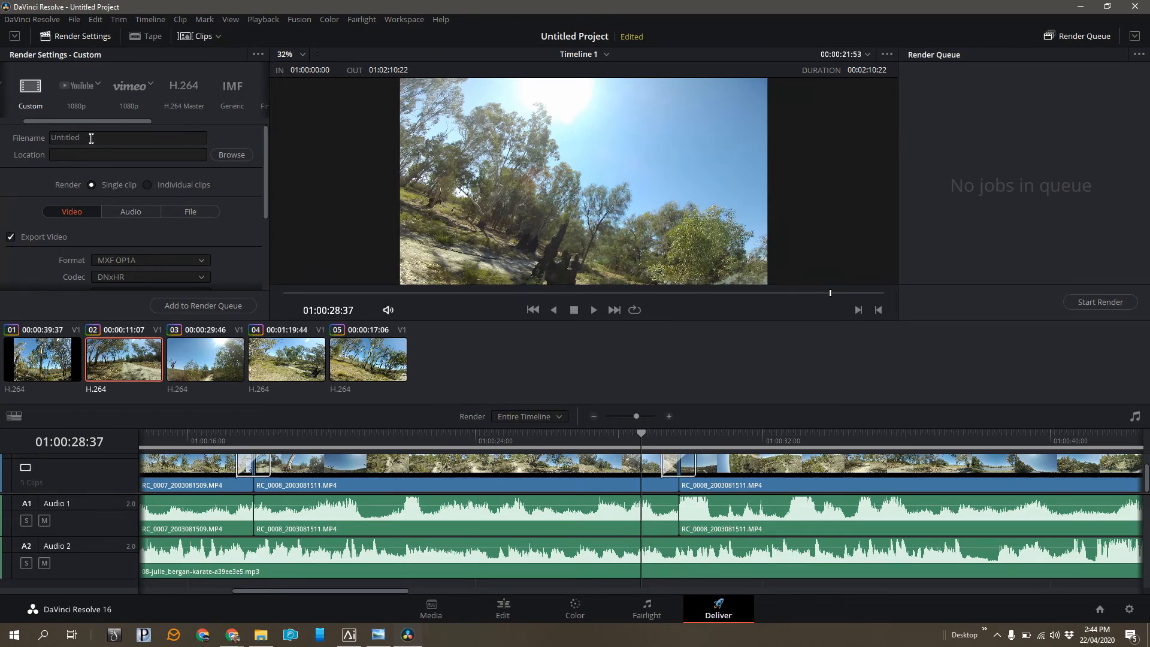
pyautogui.moveTo(92, 138); pyautogui.dragTo(26, 138)
pyautogui.write('tes')
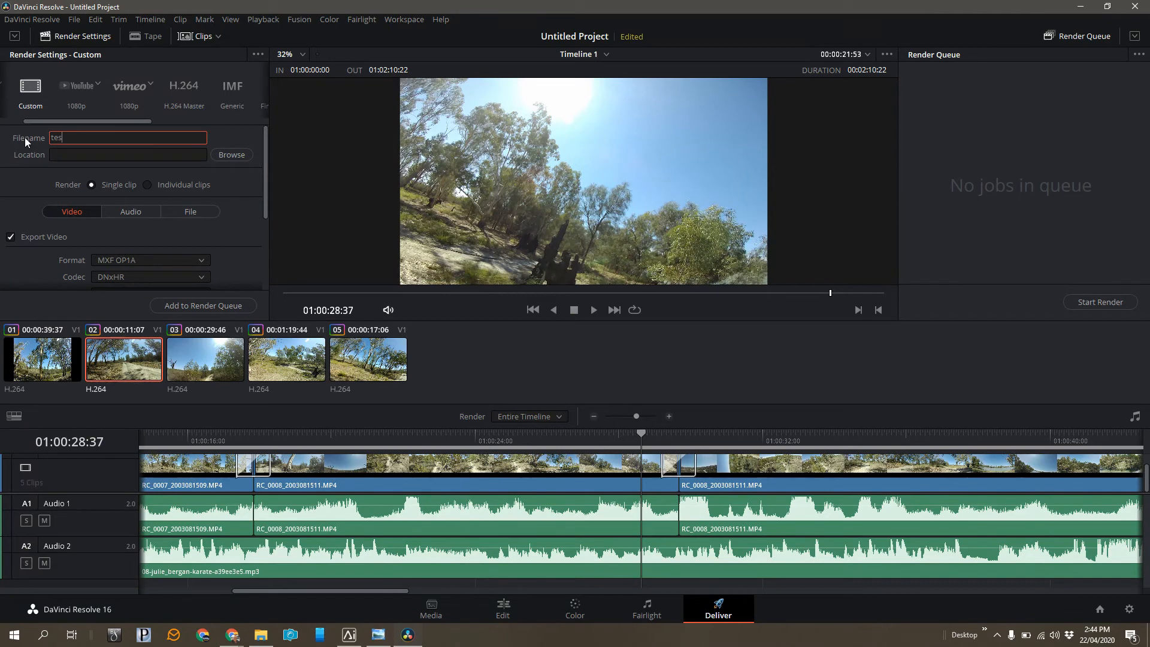
pyautogui.write('tn')
pyautogui.write('vid')
# - Set the video export format to MP4
pyautogui.scroll(-3, 109, 245)
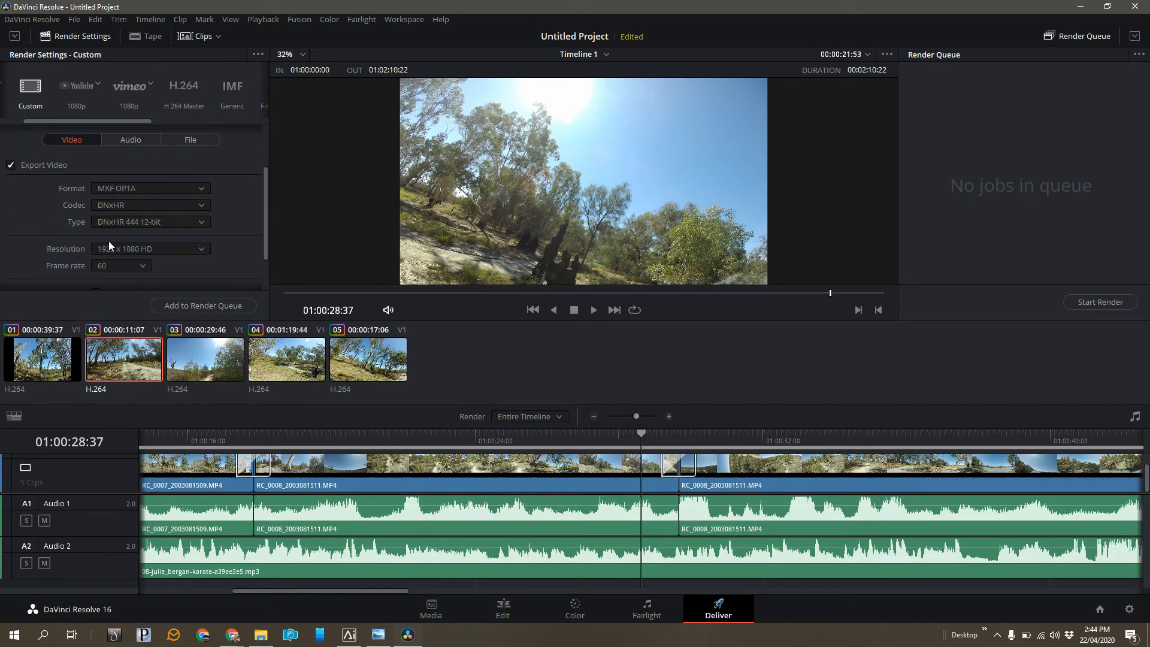
pyautogui.click(138, 188)
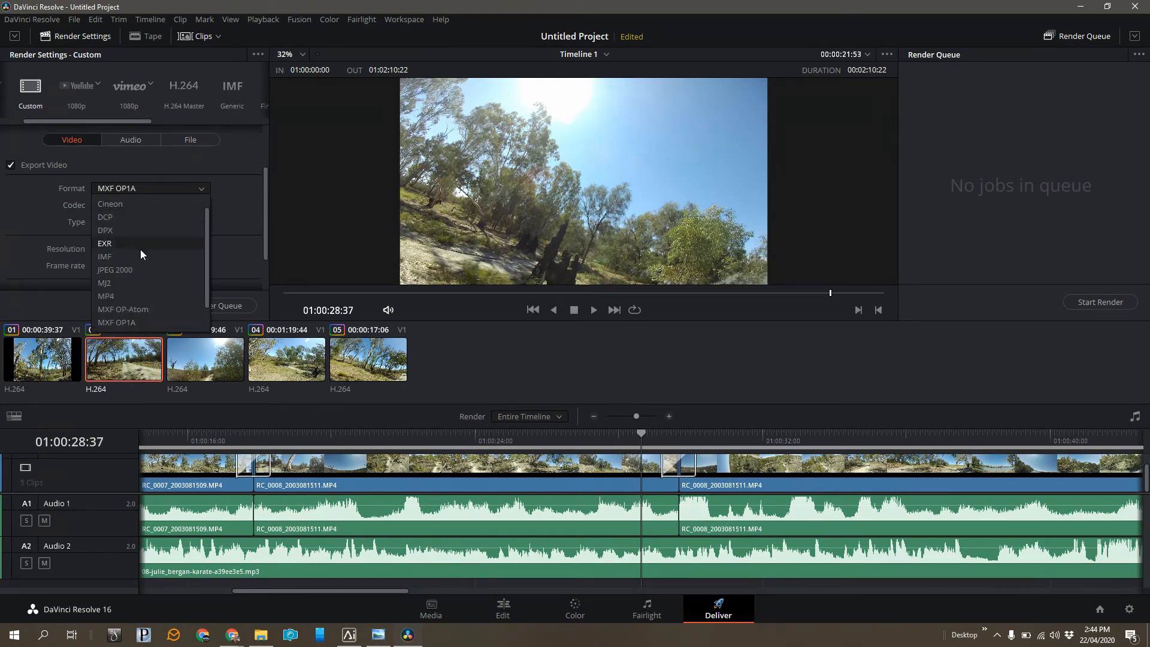
pyautogui.click(138, 295)
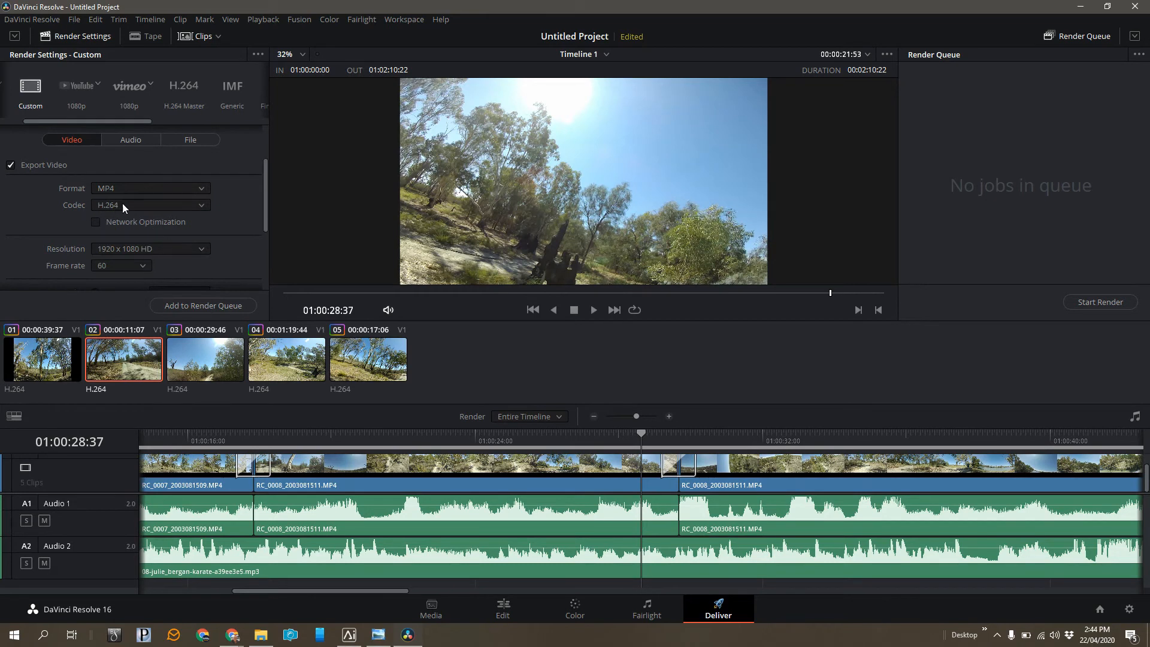
# - Restrict the export quality to 30000 Kb/s and check the remaining video settings
pyautogui.scroll(-3, 42, 254)
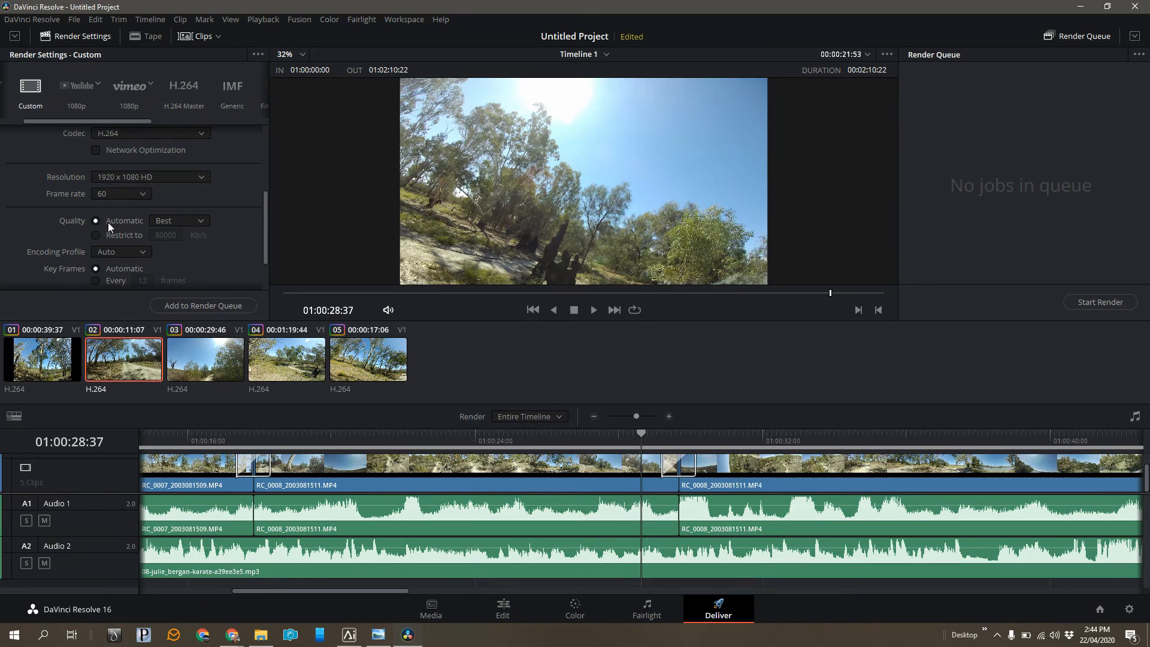
pyautogui.click(95, 235)
pyautogui.press('BackSpace')
pyautogui.press('BackSpace')
pyautogui.press('BackSpace')
pyautogui.press('BackSpace')
pyautogui.press('BackSpace')
pyautogui.write('30000')
pyautogui.scroll(-2, 228, 263)
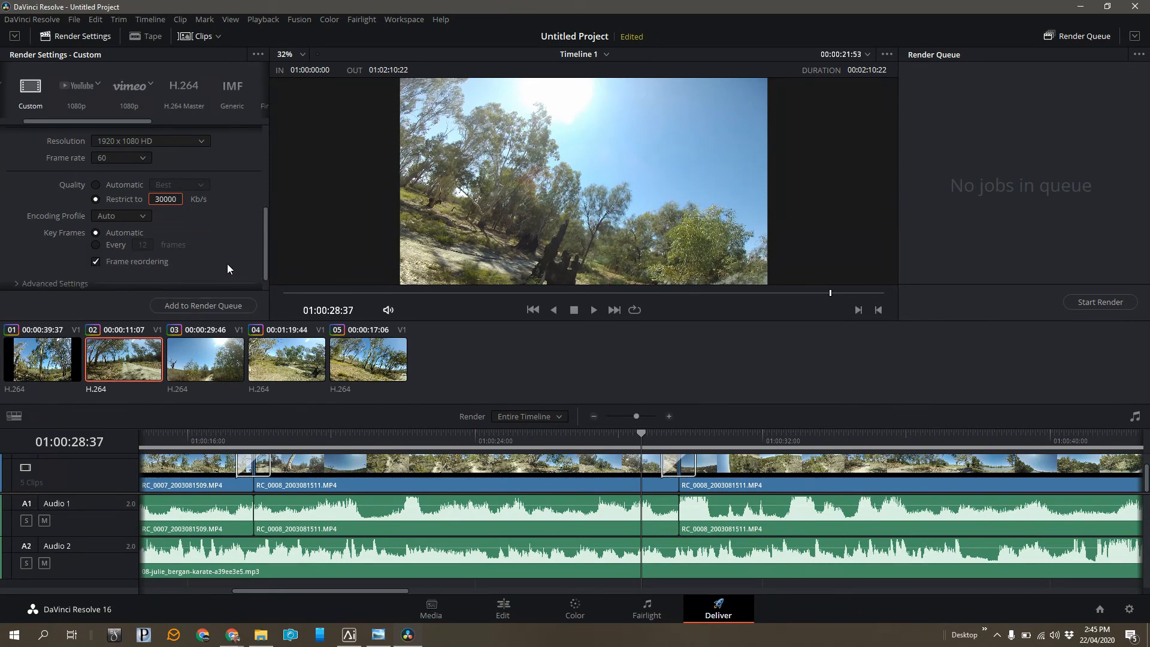
pyautogui.scroll(-1, 264, 247)
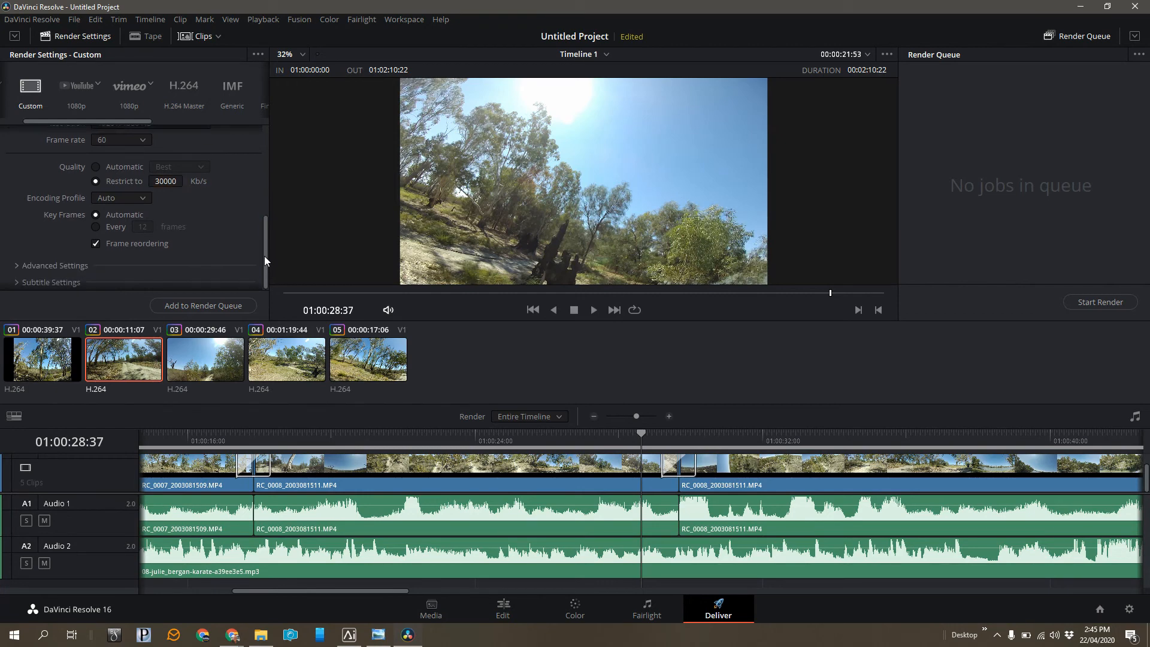
# - Load the saved RunCam render preset and check its video export settings
pyautogui.scroll(-1, 267, 254)
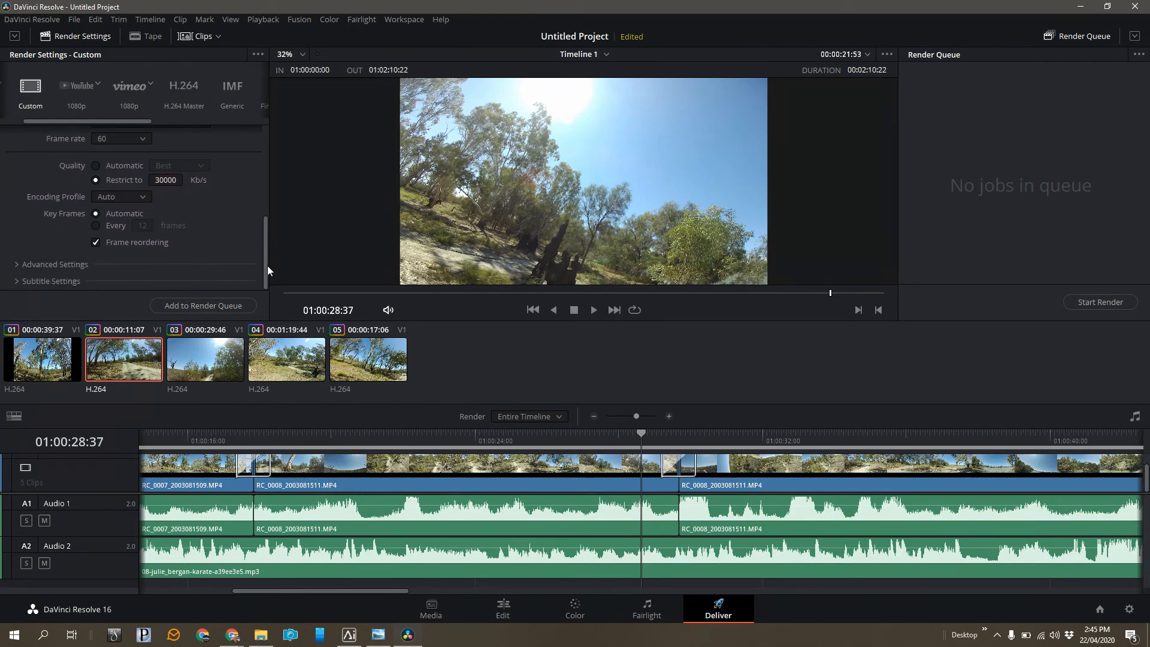
pyautogui.moveTo(267, 265); pyautogui.dragTo(216, 164)
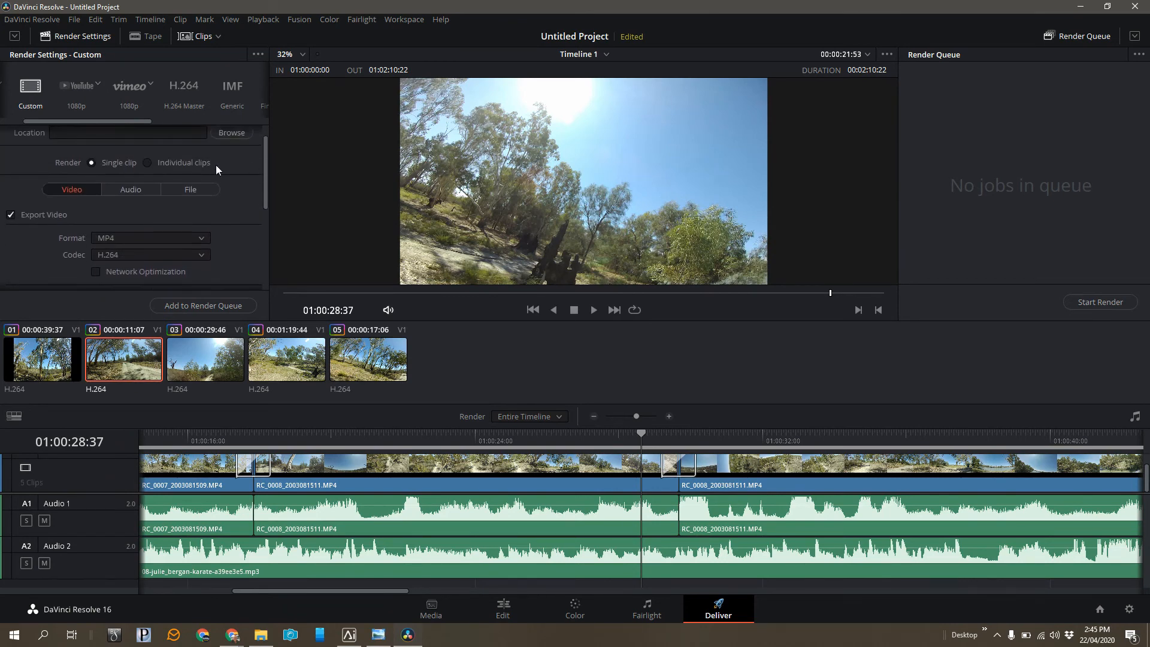
pyautogui.click(258, 54)
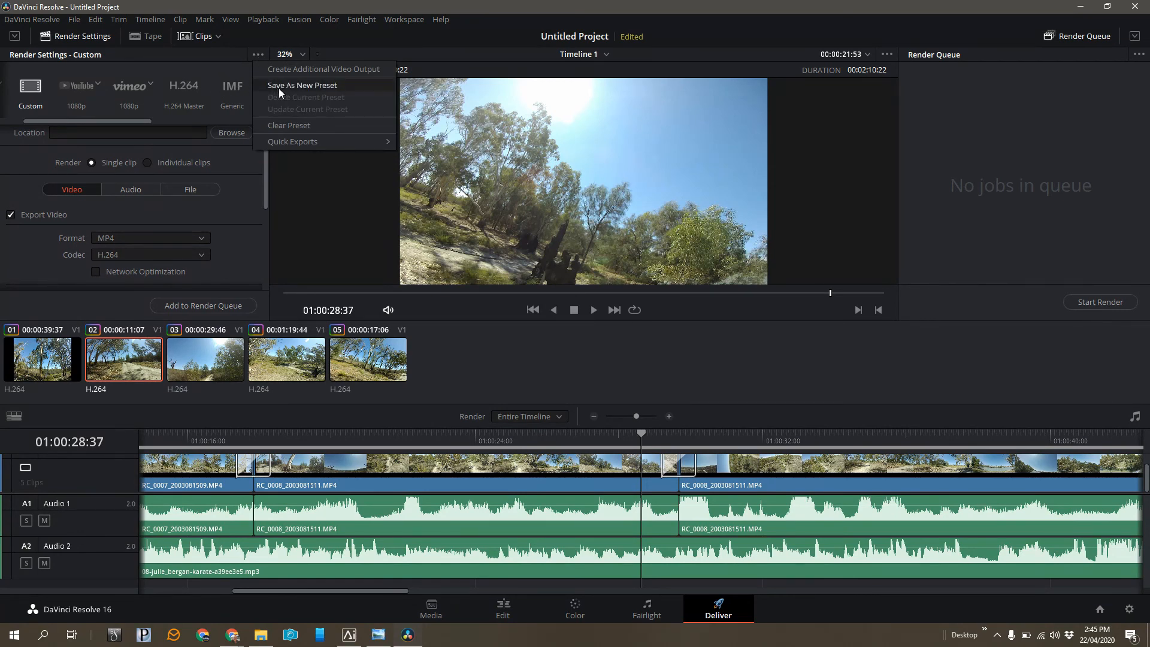
pyautogui.click(121, 118)
pyautogui.moveTo(123, 119); pyautogui.dragTo(73, 124)
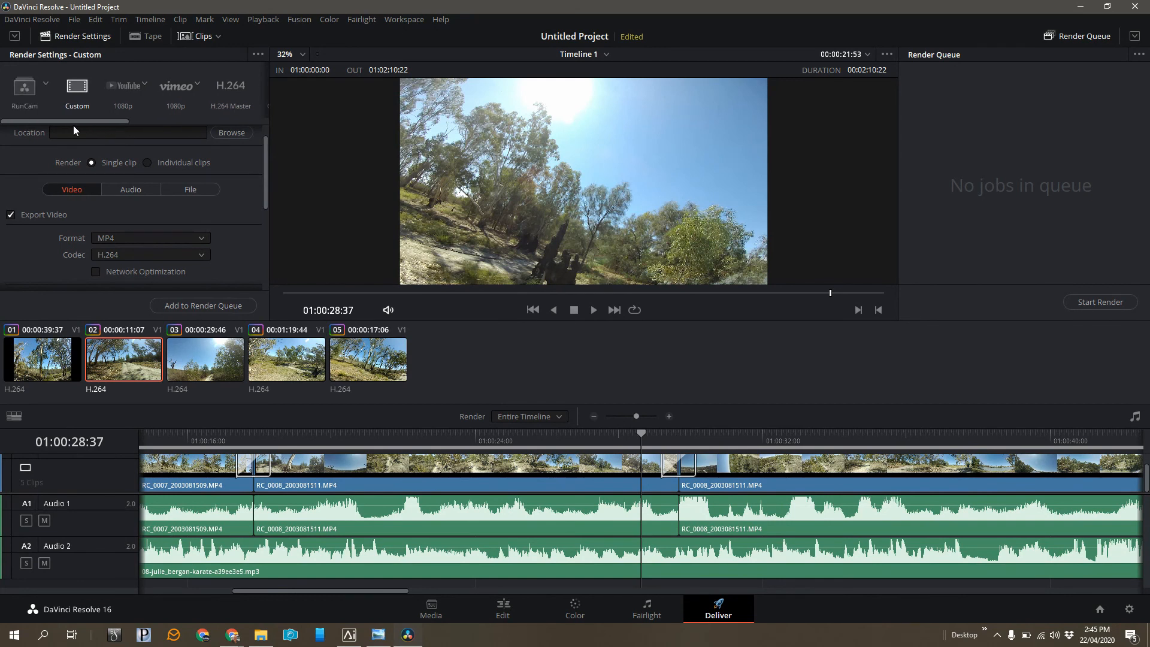
pyautogui.click(24, 91)
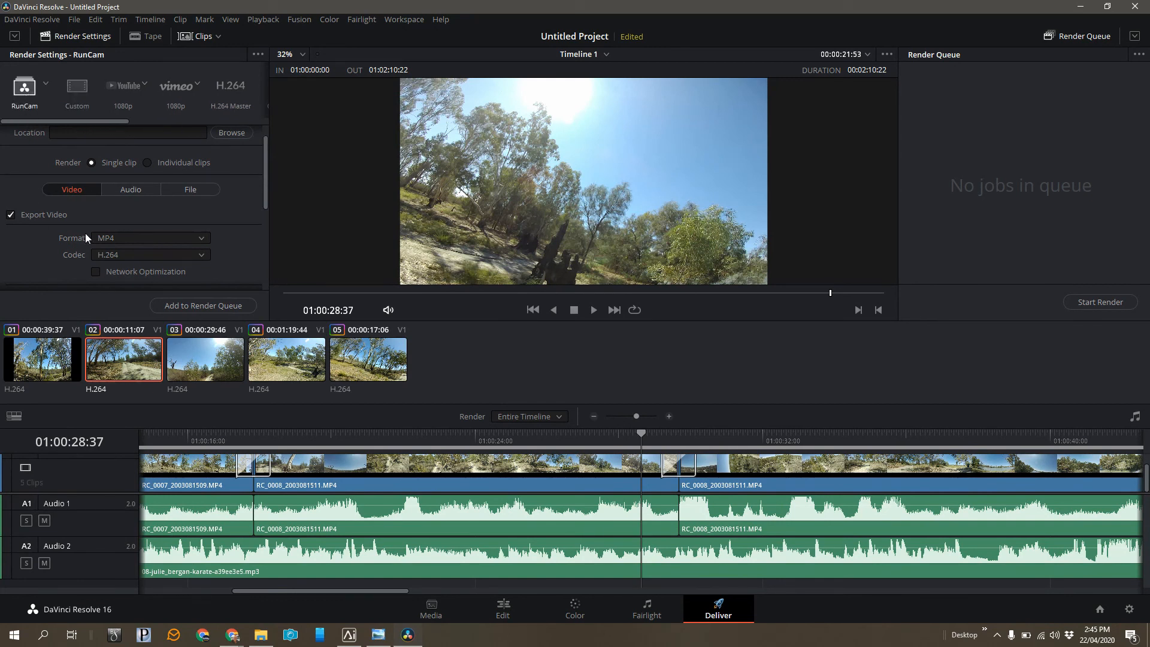
pyautogui.scroll(-4, 93, 261)
pyautogui.scroll(4, 89, 264)
pyautogui.scroll(1, 89, 262)
# - Name the render "Test vid" and save it to the Completed Videos folder, replacing the existing file
pyautogui.click(78, 137)
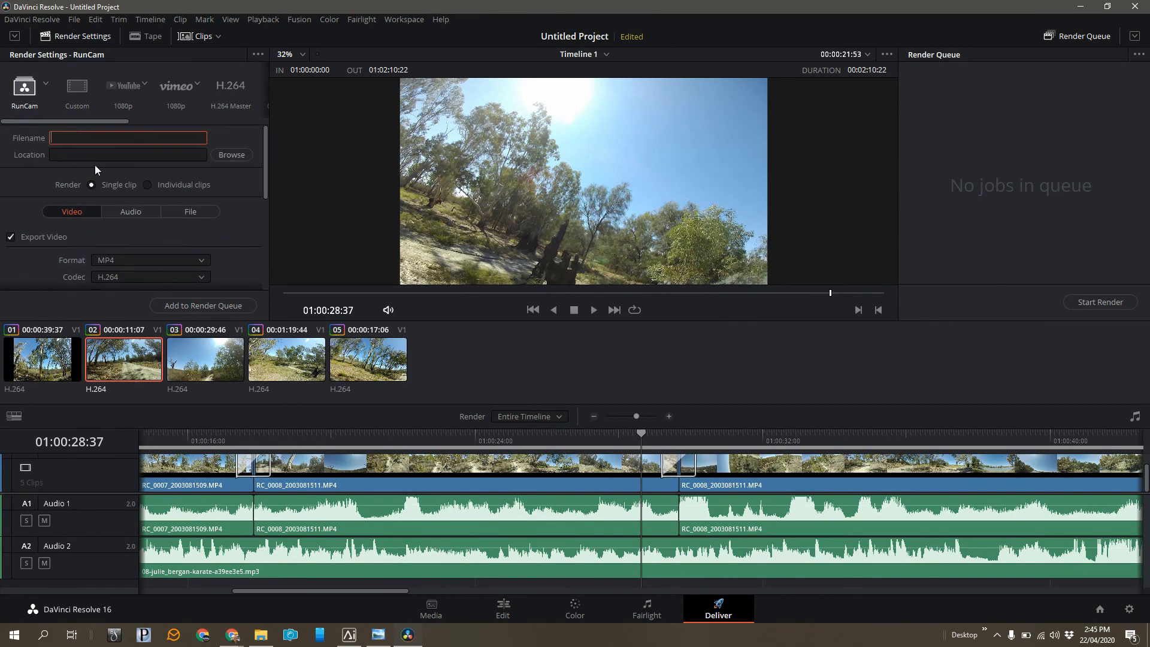
pyautogui.write('Test Vid')
pyautogui.click(233, 154)
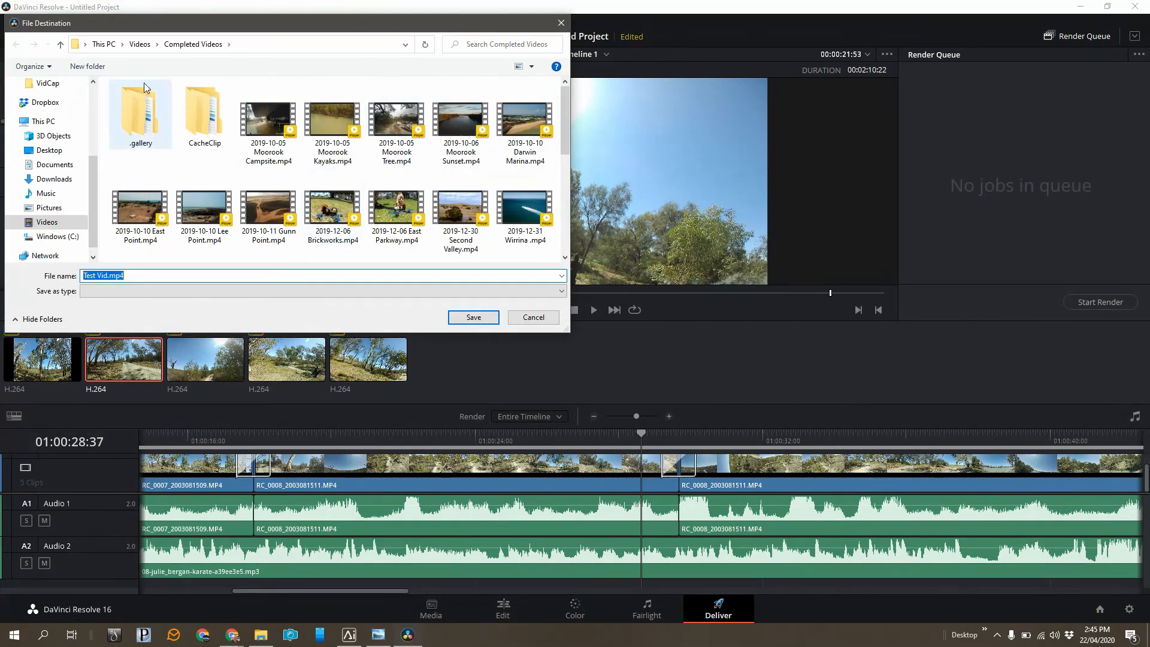
pyautogui.click(473, 318)
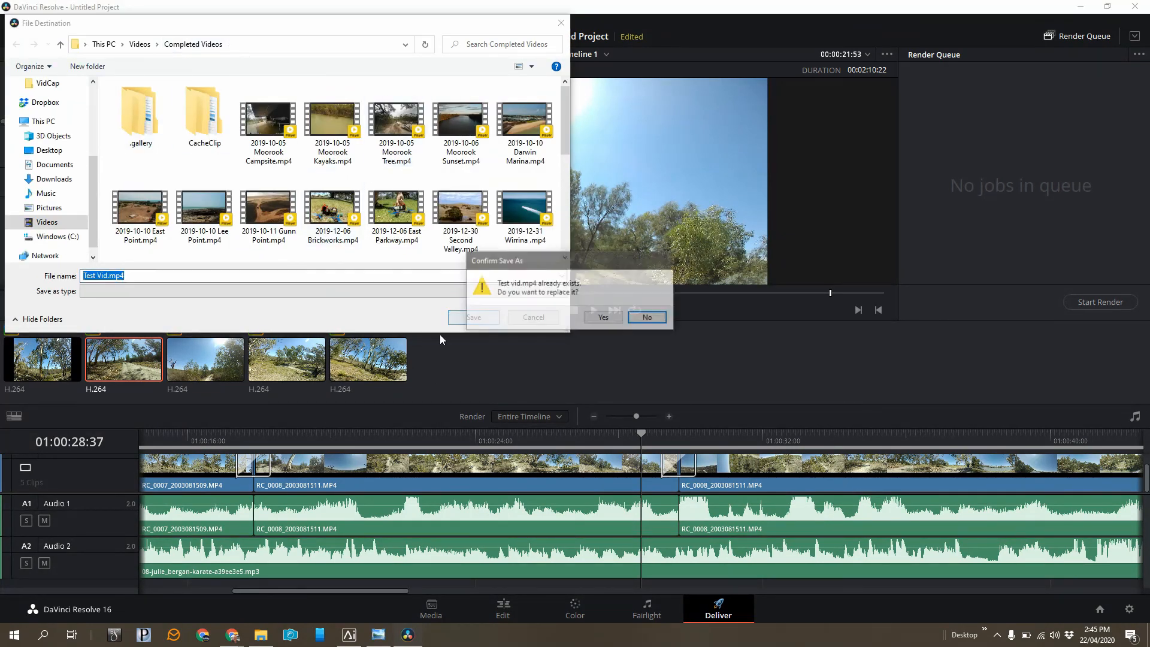
pyautogui.click(603, 317)
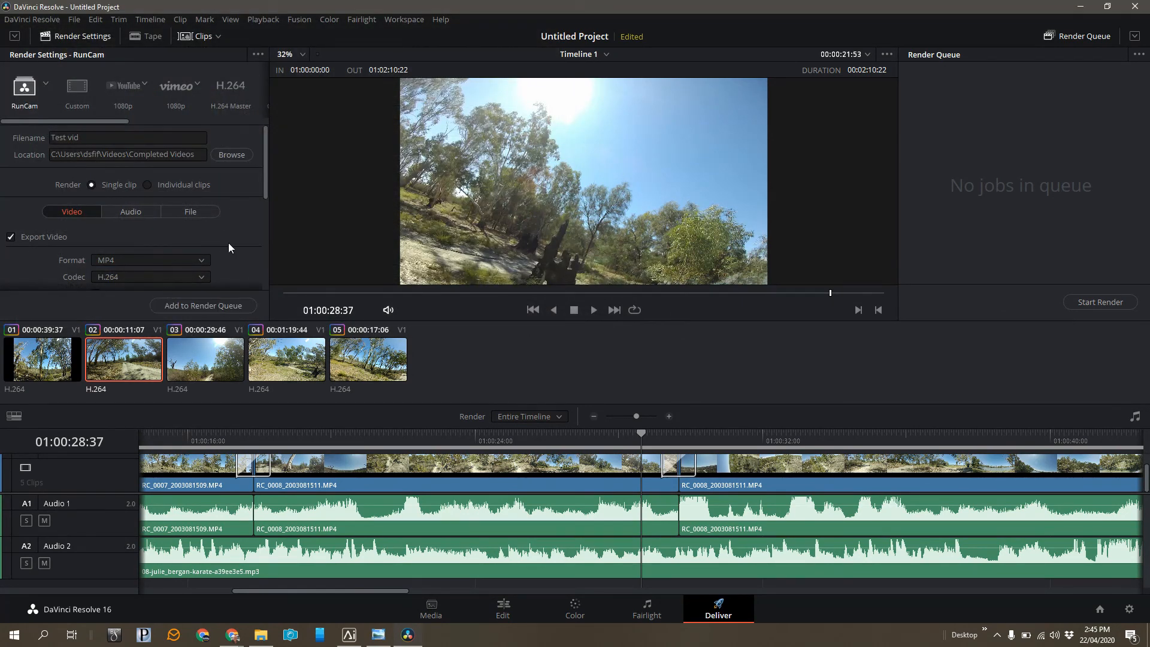
# - Add the timeline to the render queue and start rendering the job
pyautogui.click(217, 307)
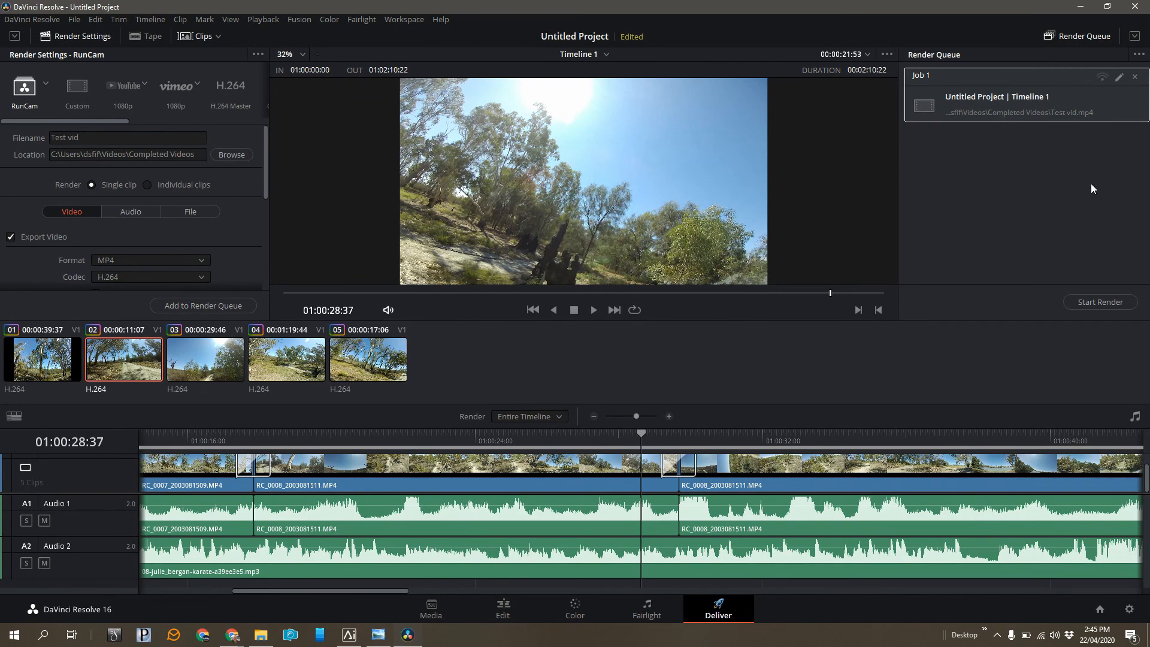
pyautogui.click(1113, 302)
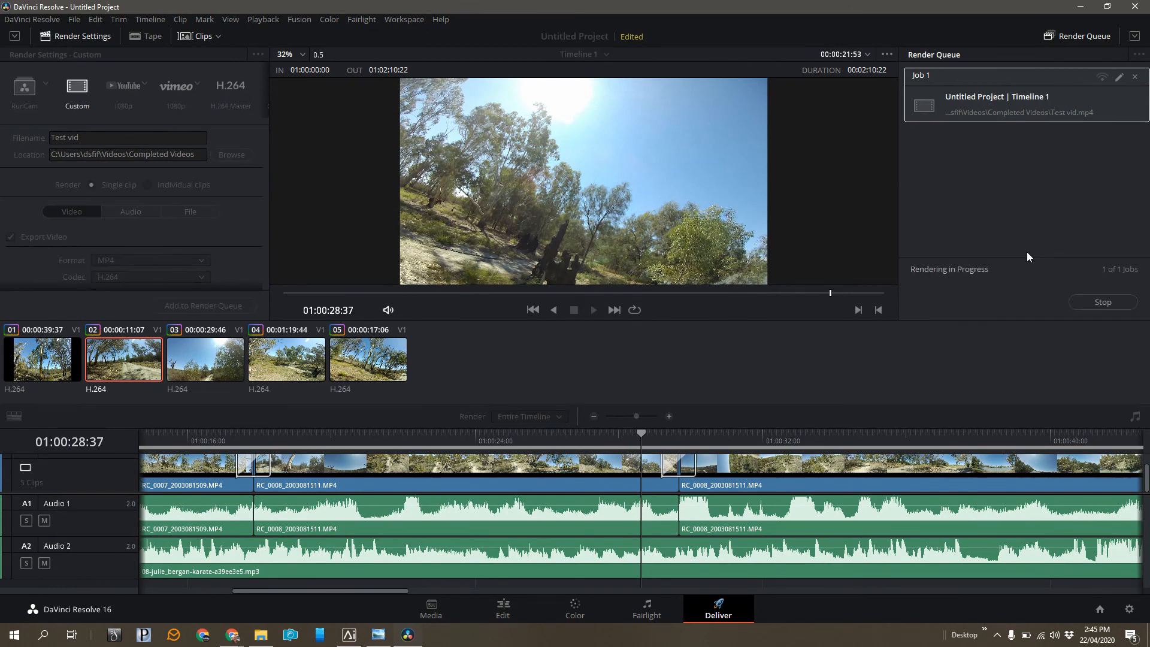